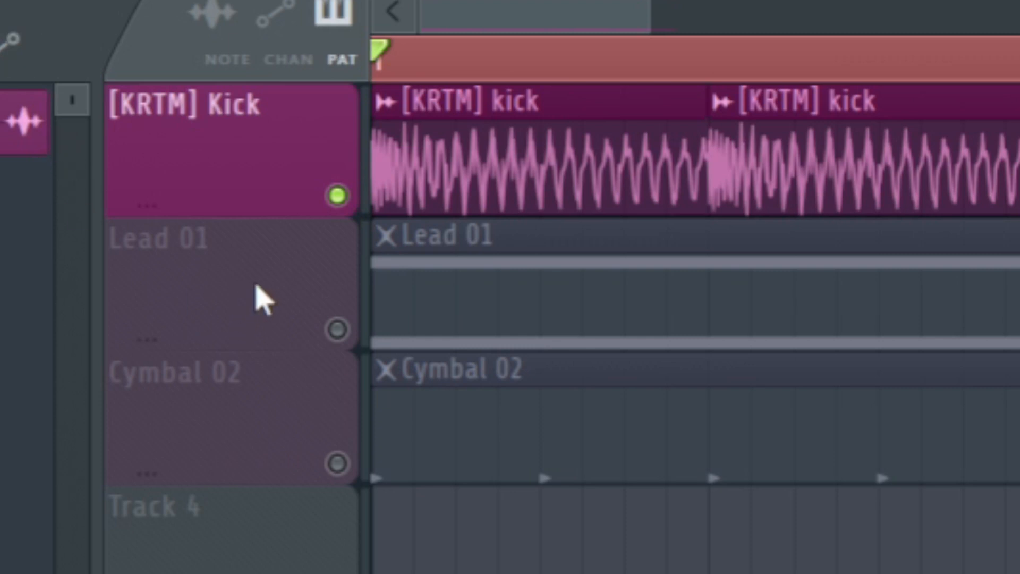
# Step: Unmute the Lead 01 and Cymbal 02 playlist tracks and play the arrangement with each one added to the kick
pyautogui.click(337, 329)
pyautogui.press('space')
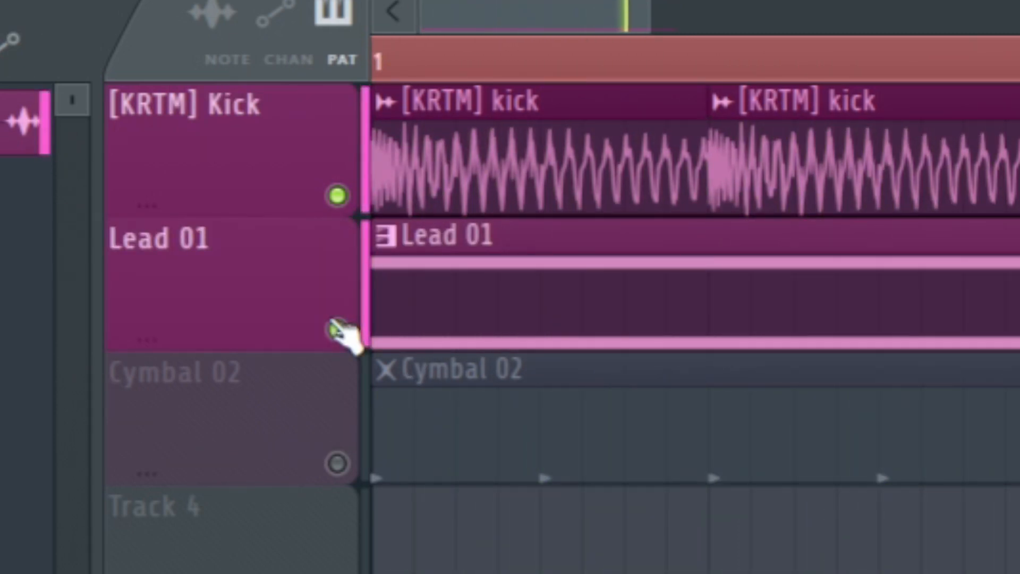
pyautogui.press('space')
pyautogui.click(337, 464)
pyautogui.press('space')
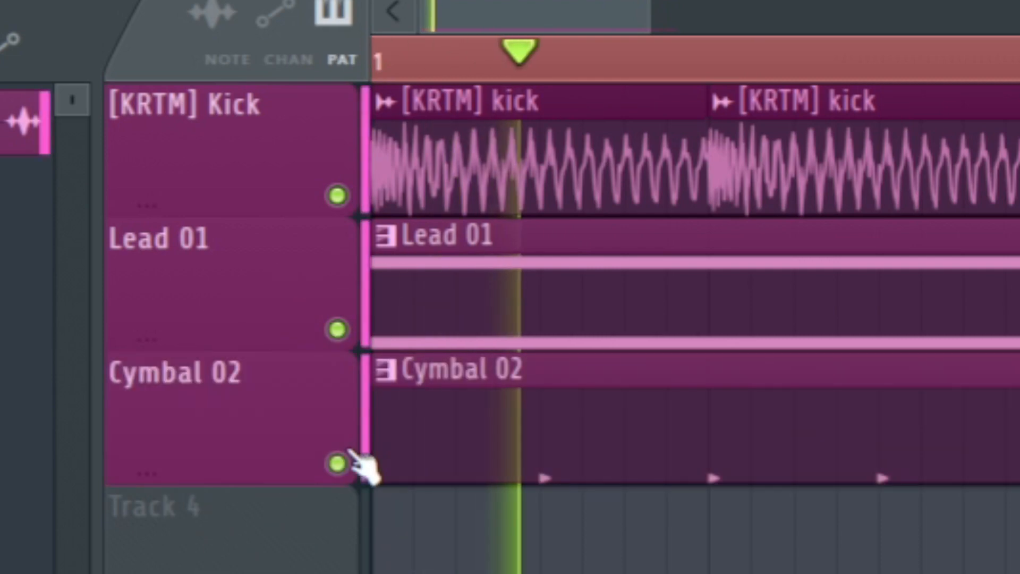
pyautogui.press('space')
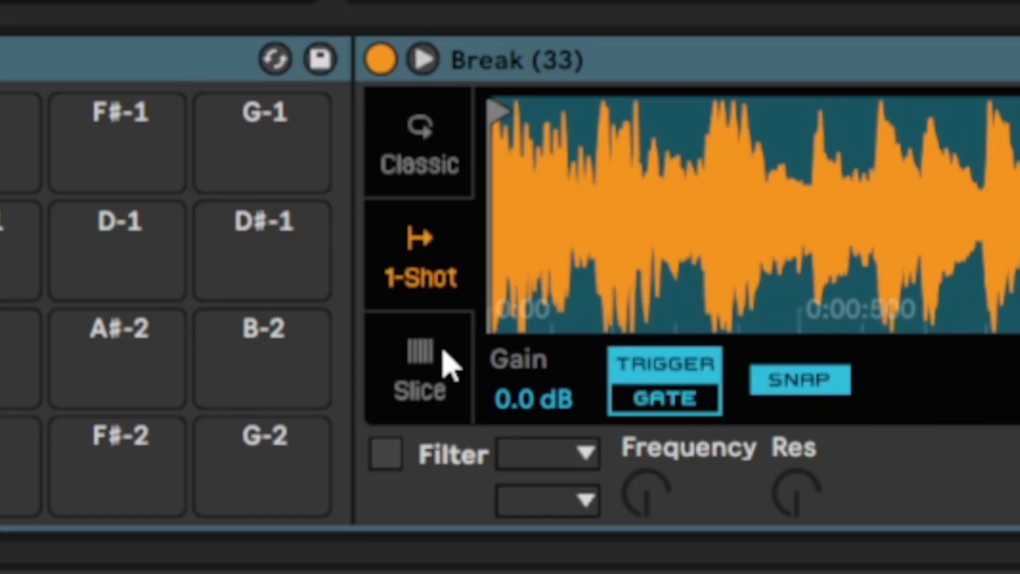
pyautogui.click(444, 365)
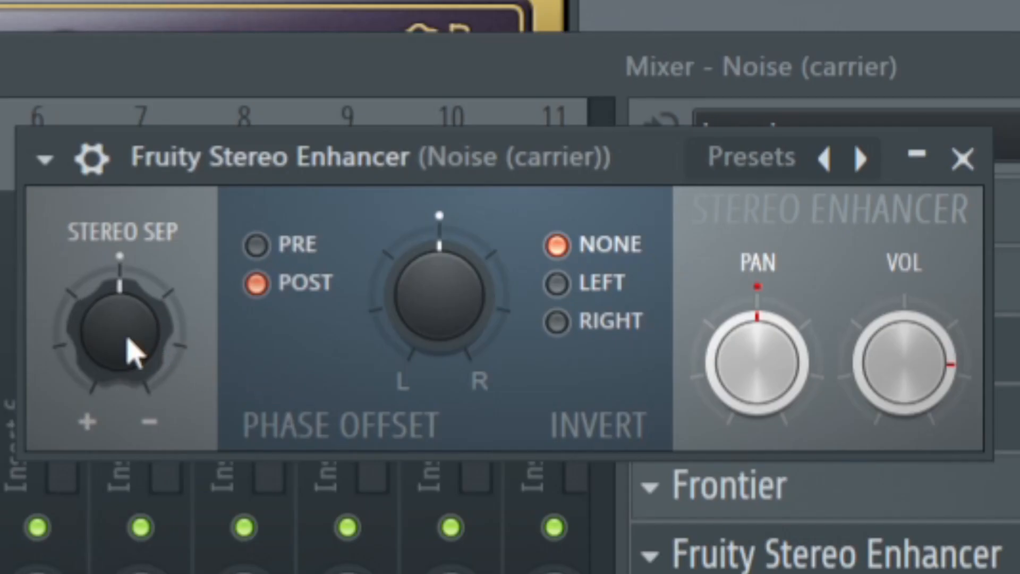
pyautogui.moveTo(127, 349); pyautogui.dragTo(133, 353)
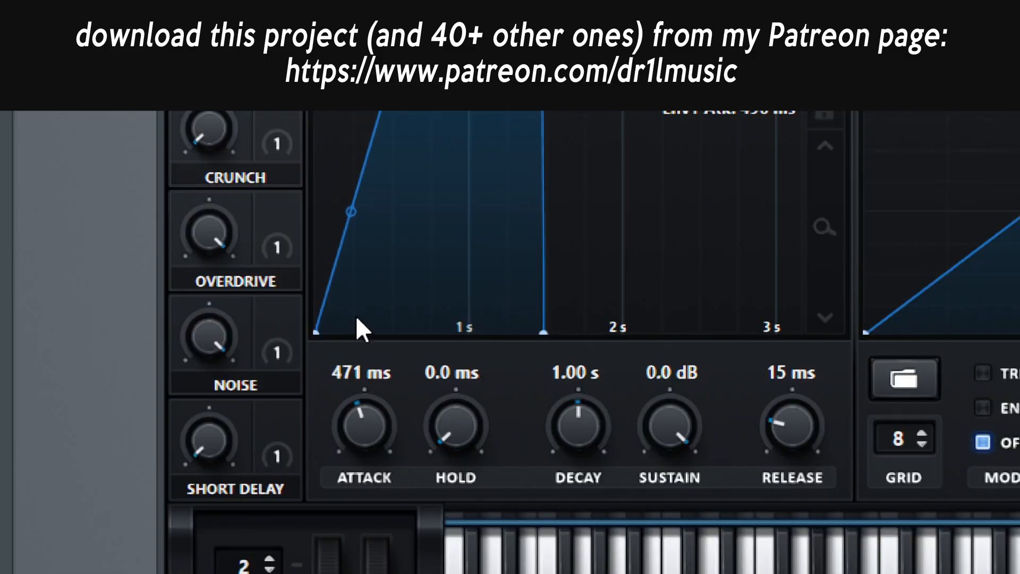
pyautogui.moveTo(356, 315); pyautogui.dragTo(365, 282)
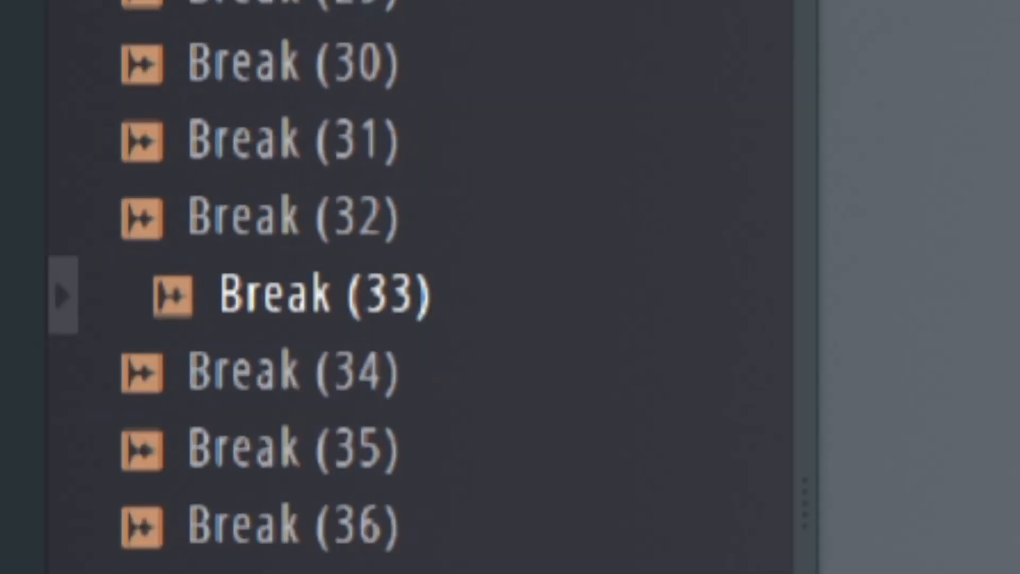
# Step: Open the Break (33) sample from the browser in a new Slicex channel and audition one of its slices
pyautogui.rightClick(259, 301)
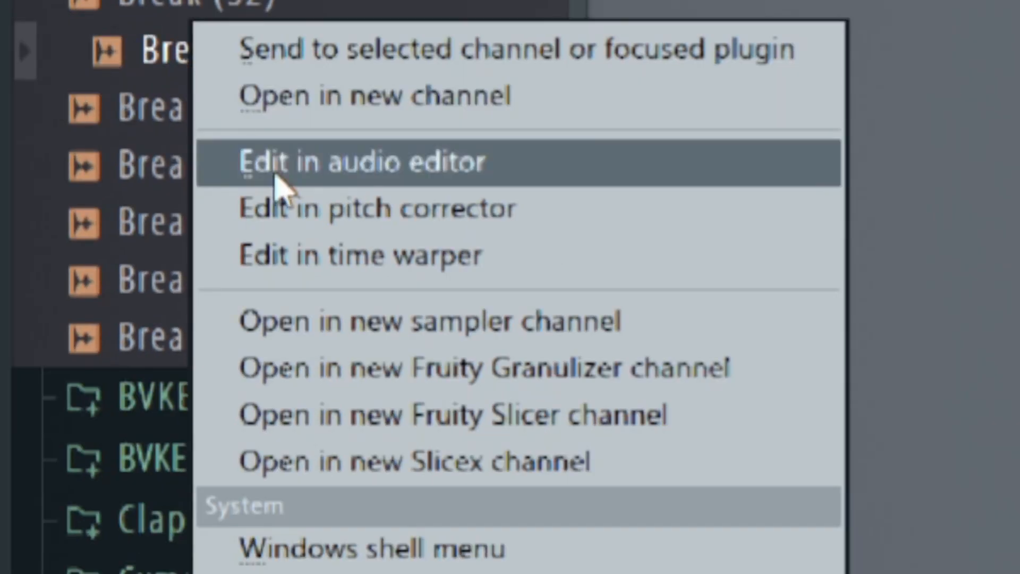
pyautogui.click(376, 460)
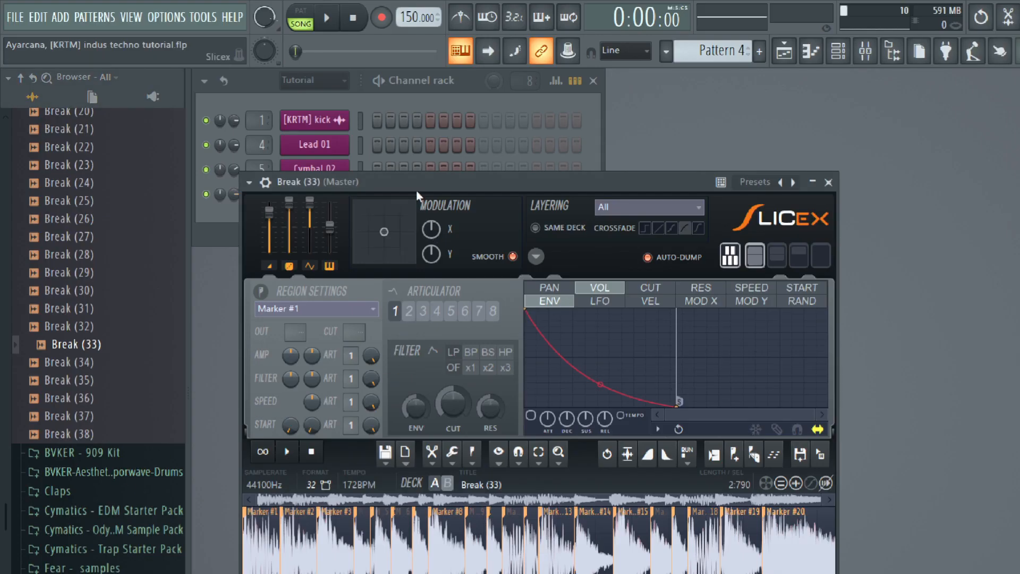
pyautogui.moveTo(416, 190); pyautogui.dragTo(409, 25)
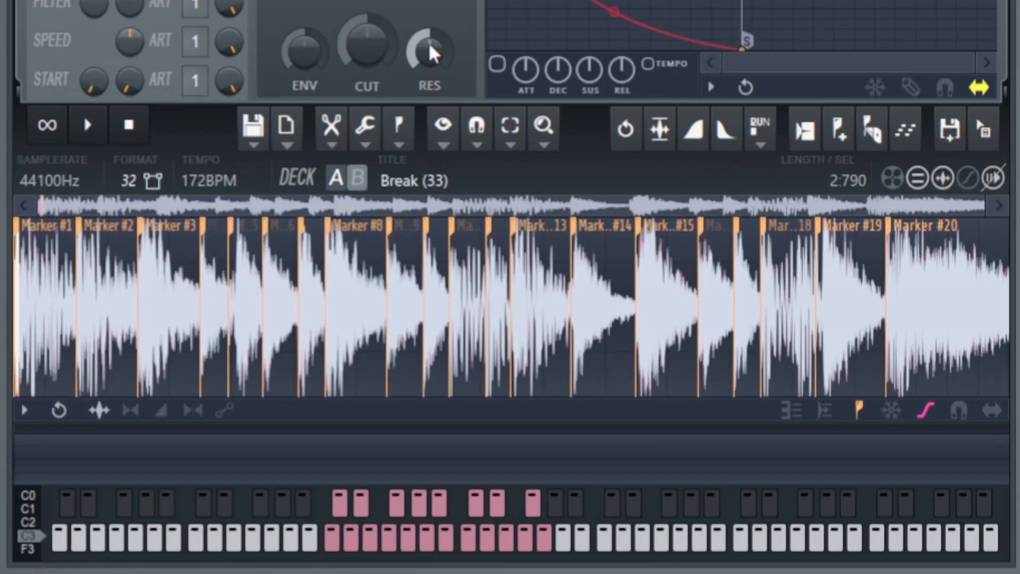
pyautogui.click(139, 299)
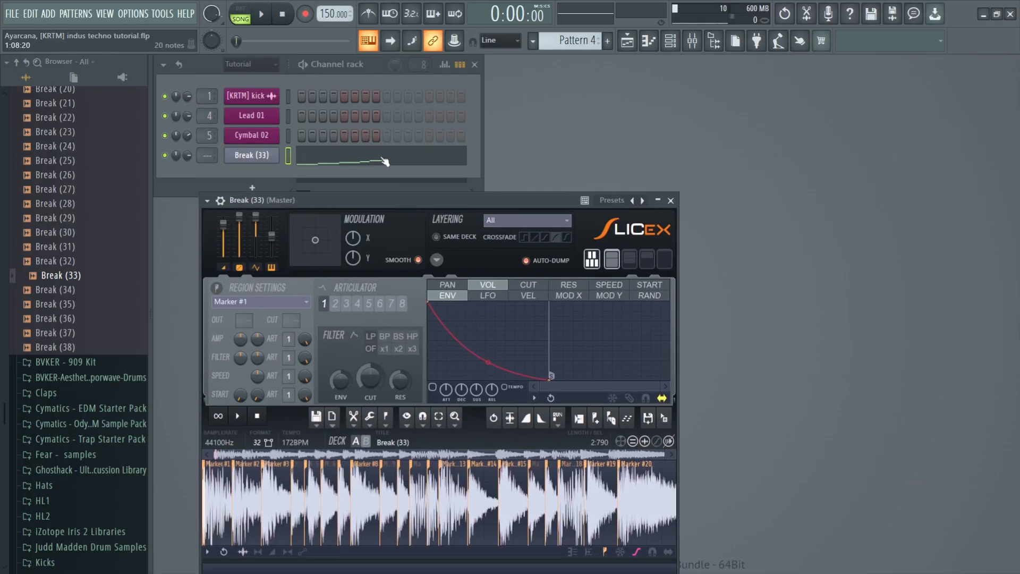
# Step: Open the Break (33) piano roll, play the sliced pattern, and close the piano roll
pyautogui.click(385, 159)
pyautogui.press('space')
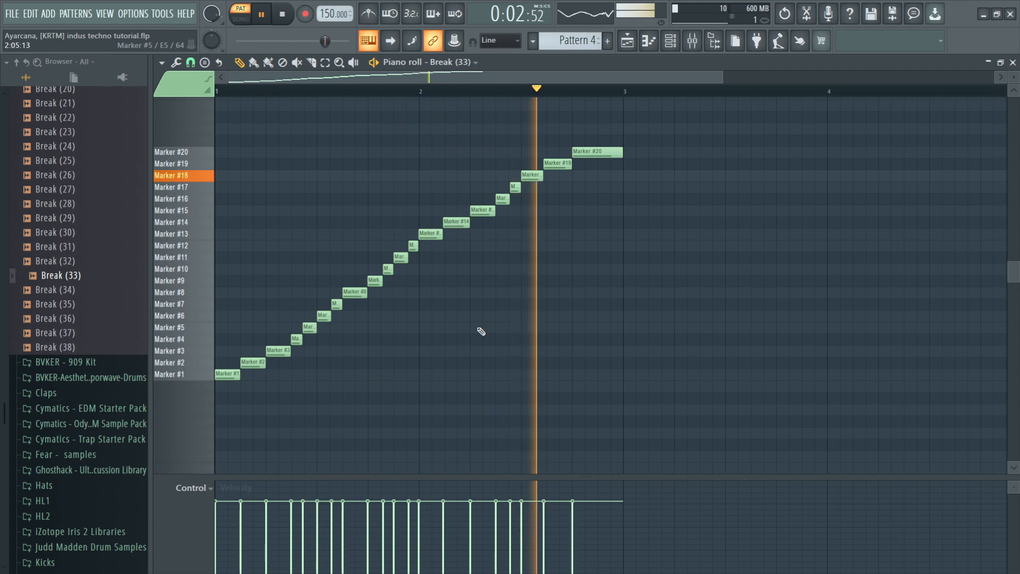
pyautogui.press('space')
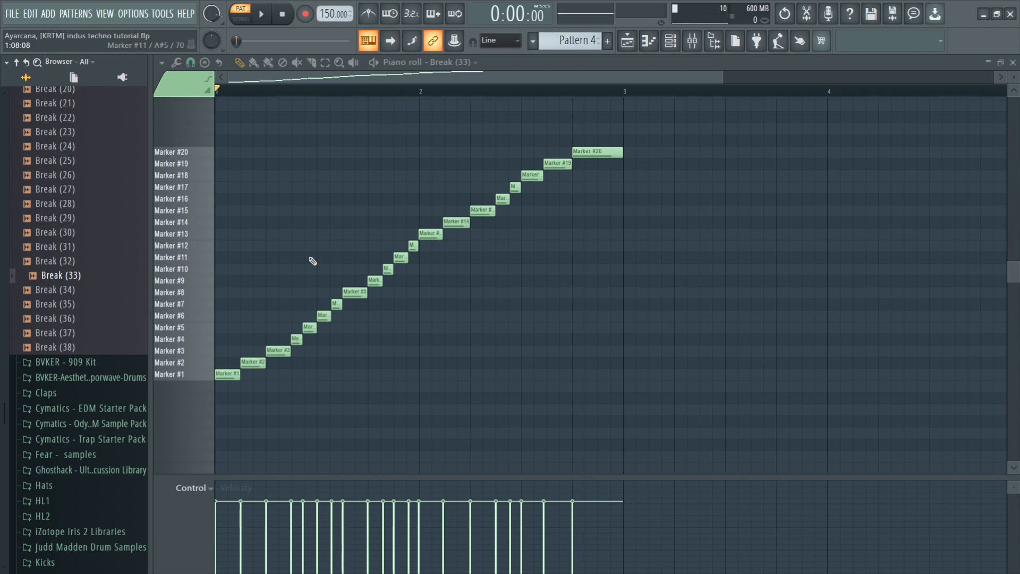
pyautogui.click(1013, 62)
# Step: Try lower and higher settings of the master pitch slider in the Break (33) Slicex
pyautogui.click(250, 155)
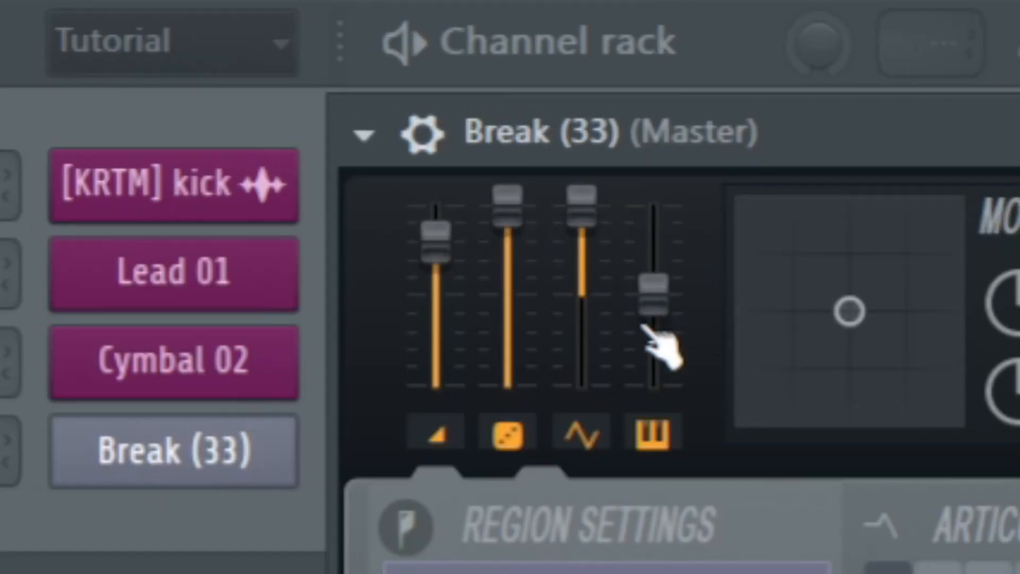
pyautogui.press('ctrl')
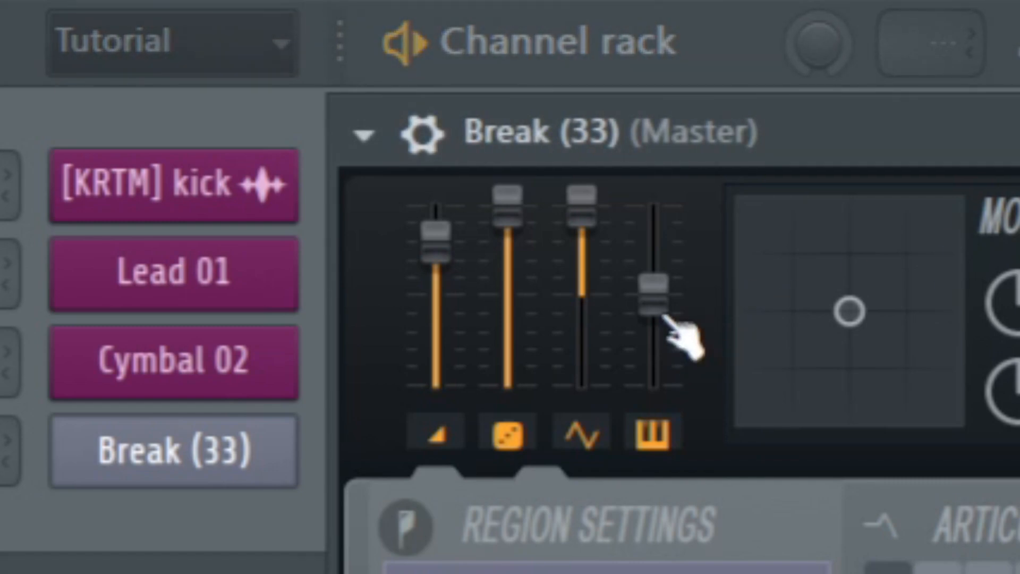
pyautogui.scroll(-2, 662, 311)
pyautogui.scroll(-5, 663, 310)
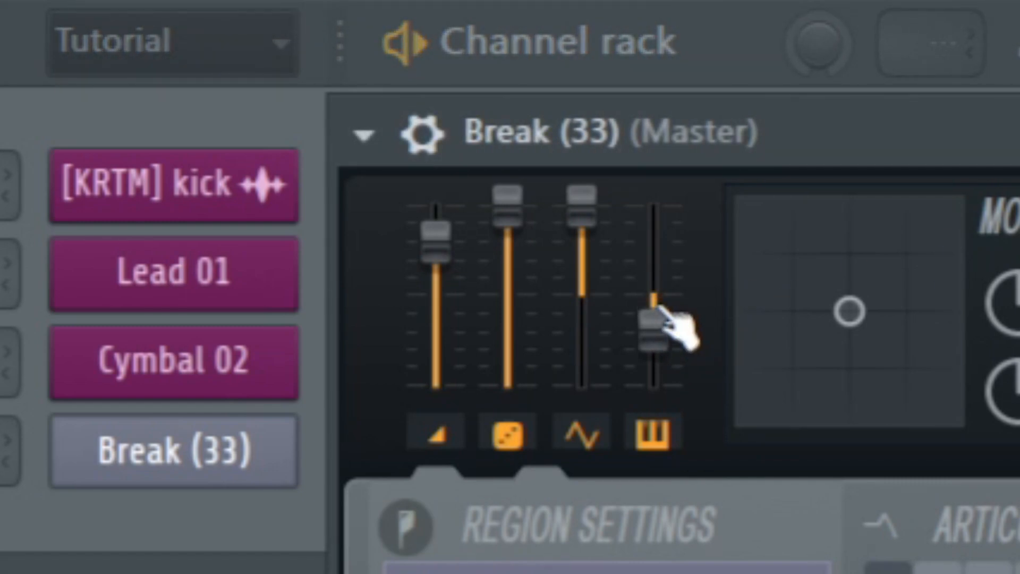
pyautogui.scroll(6, 664, 309)
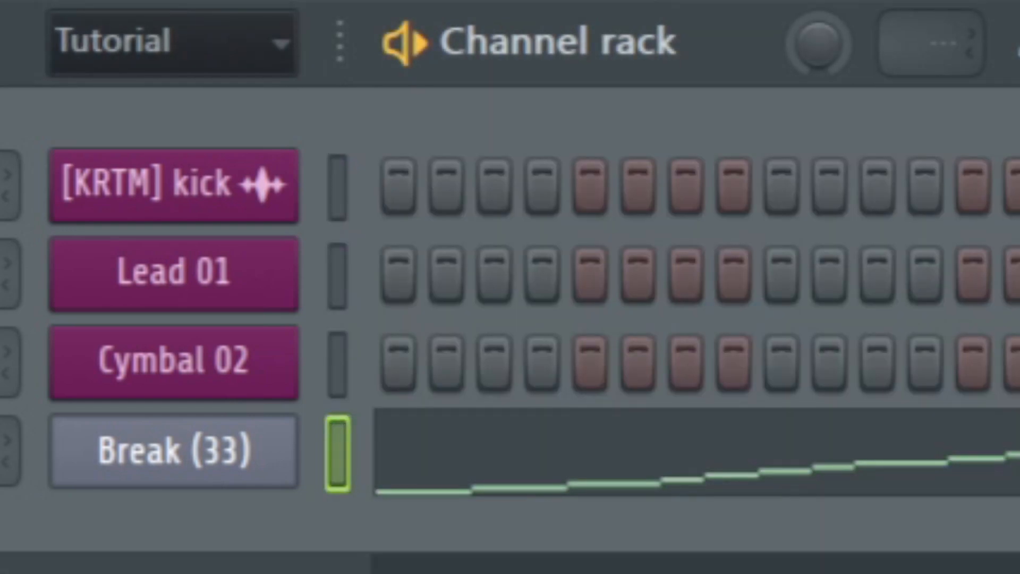
# Step: Open the Break (33) piano roll and delete most of the slice notes between Marker #6 and Marker #20
pyautogui.doubleClick(426, 419)
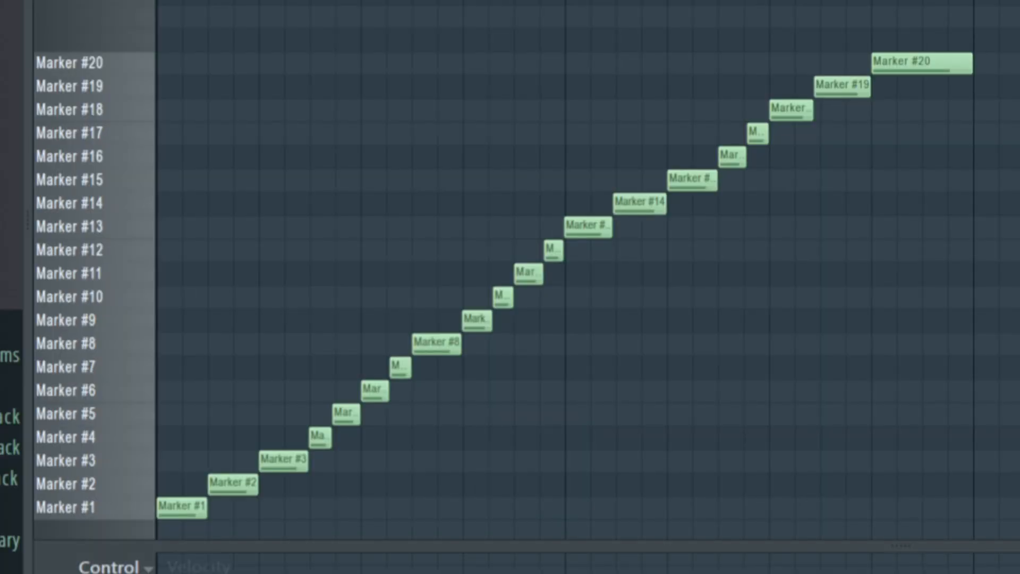
pyautogui.press('ctrl')
pyautogui.moveTo(922, 63)
pyautogui.mouseDown()
pyautogui.moveTo(387, 408)
pyautogui.moveTo(586, 301)
pyautogui.moveTo(829, 21)
pyautogui.moveTo(400, 357)
pyautogui.mouseUp()
# Step: Rework the remaining notes into a new break rhythm using Markers #2, #3, #4, #5 and #10, and play it back
pyautogui.click(259, 320)
pyautogui.click(284, 413)
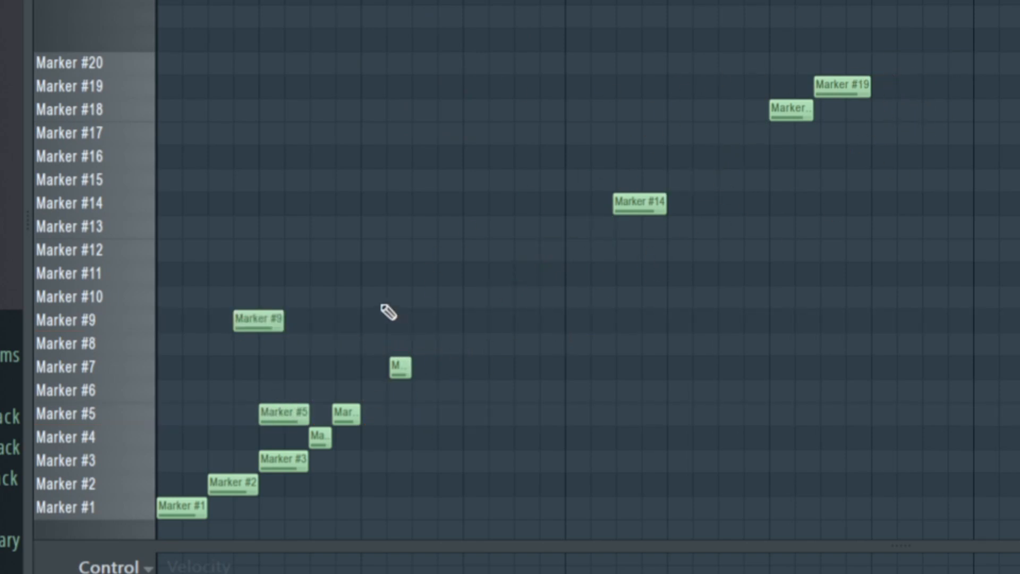
pyautogui.click(335, 297)
pyautogui.click(461, 436)
pyautogui.press('space')
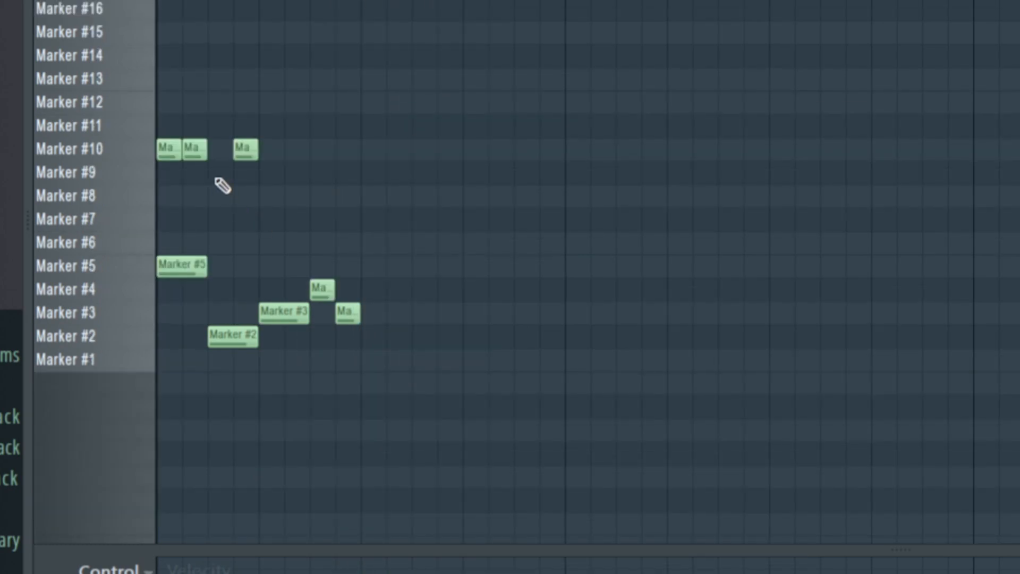
pyautogui.press('space')
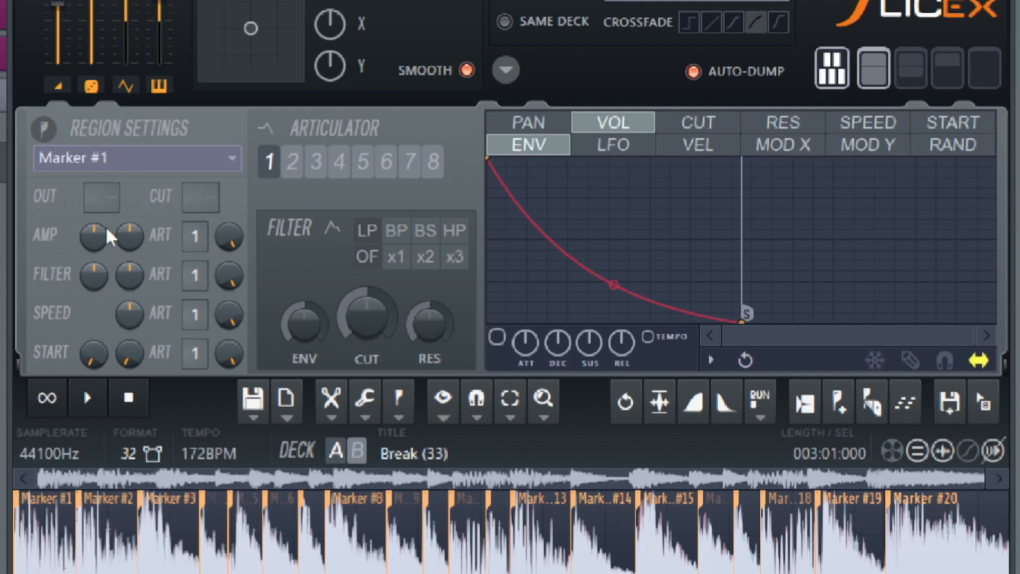
# Step: Select Marker #7 and subsequently Marker #8 as the edited slice in the Slicex region settings
pyautogui.click(104, 156)
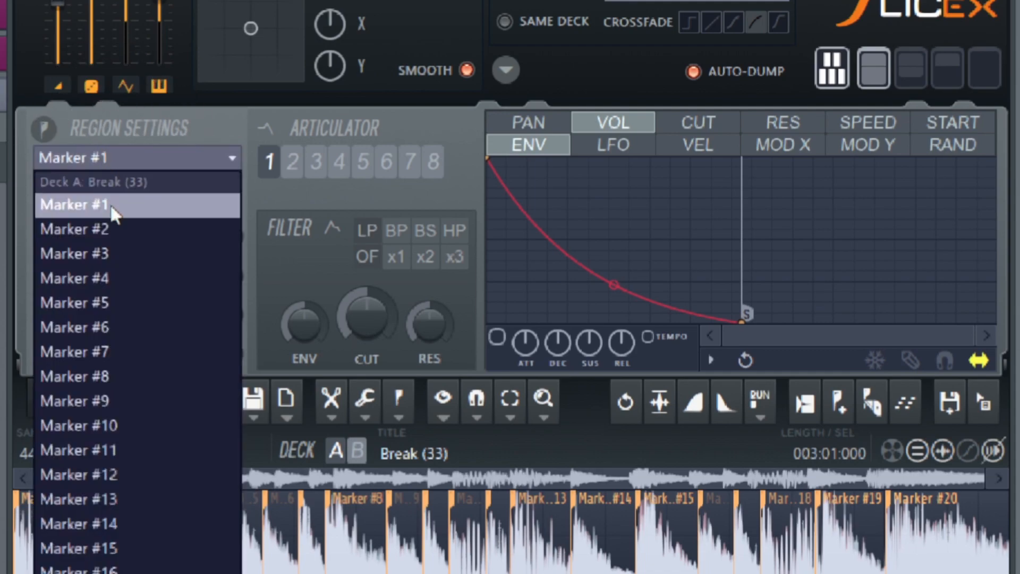
pyautogui.click(96, 351)
pyautogui.click(85, 158)
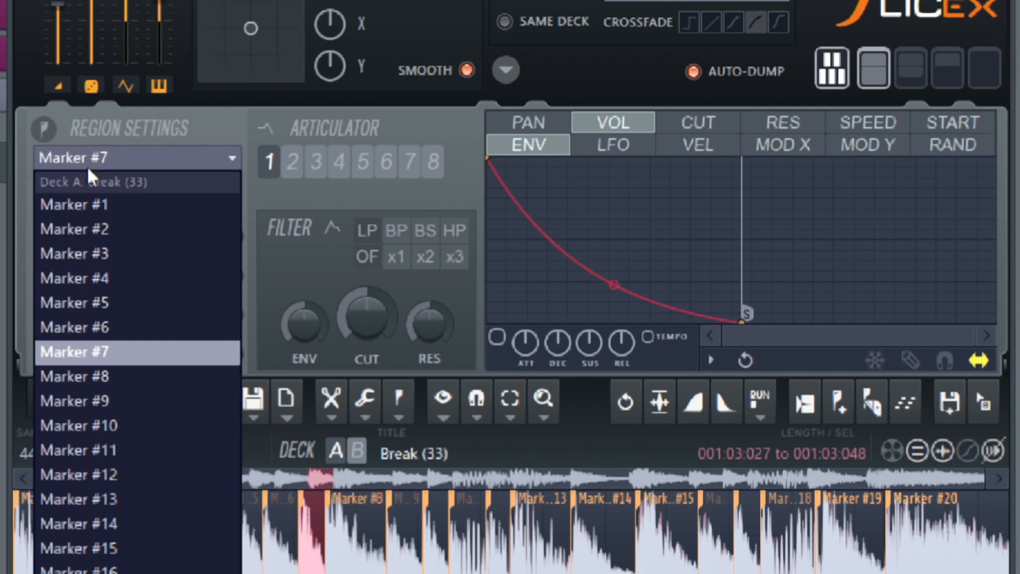
pyautogui.click(109, 376)
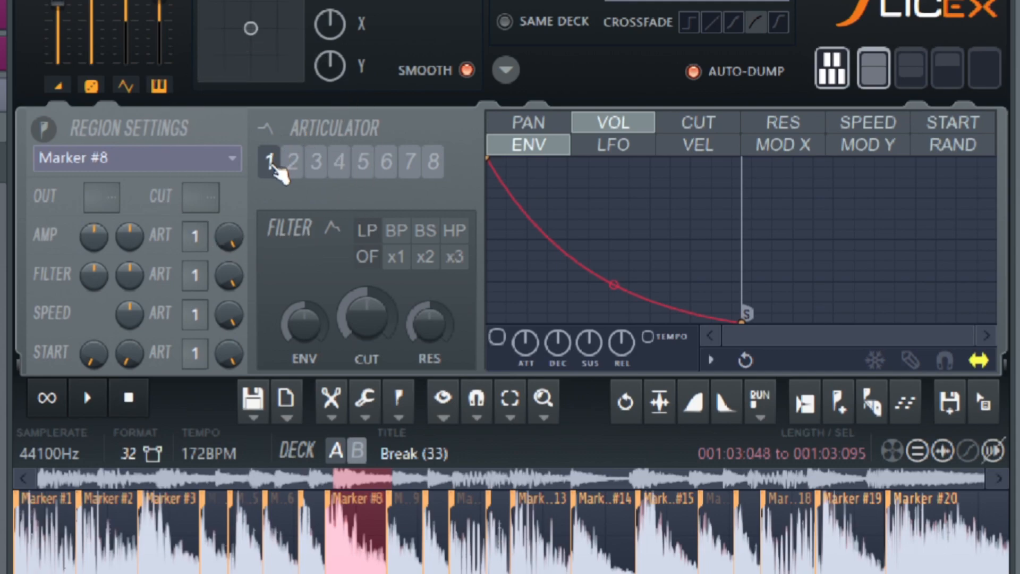
pyautogui.click(351, 307)
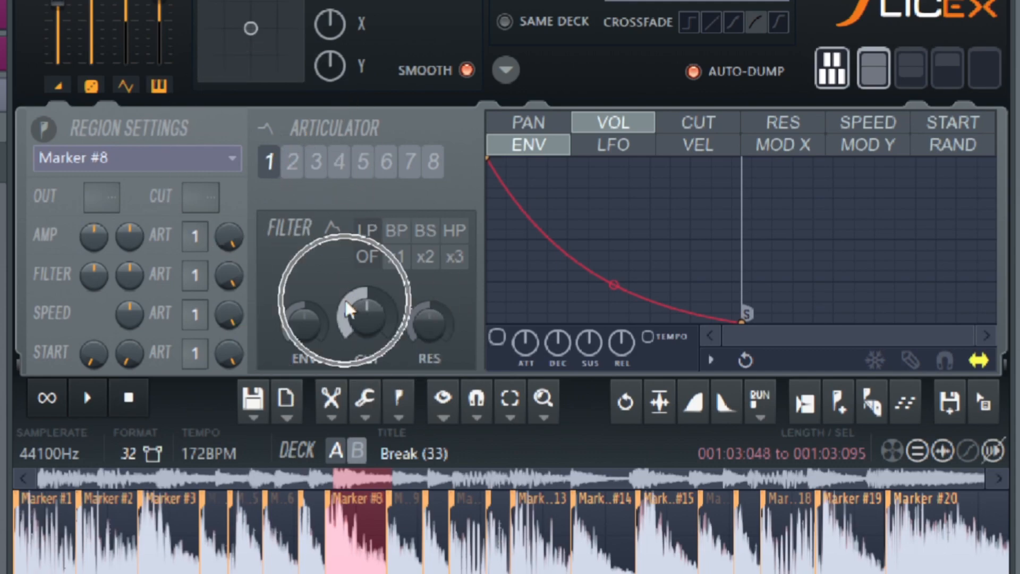
pyautogui.click(565, 273)
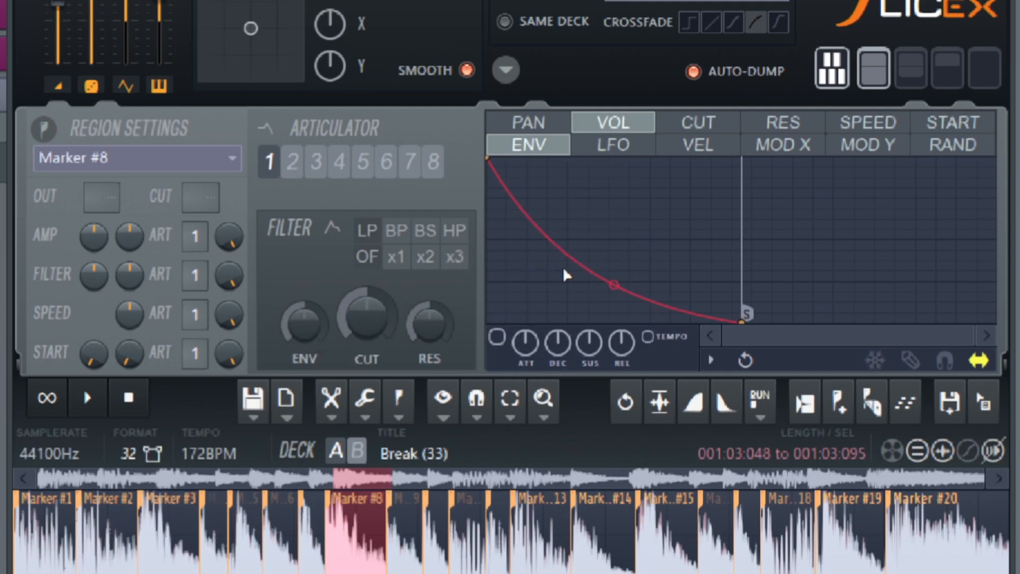
pyautogui.click(171, 298)
pyautogui.click(189, 267)
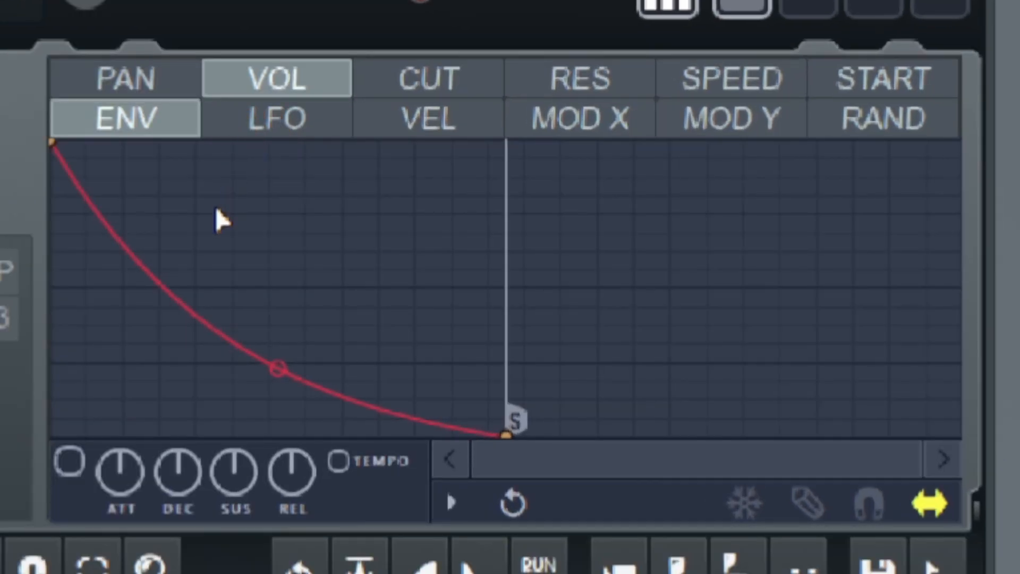
# Step: Try the Slicex volume envelope with an instant attack rising from zero, and switch the envelope off again
pyautogui.click(69, 461)
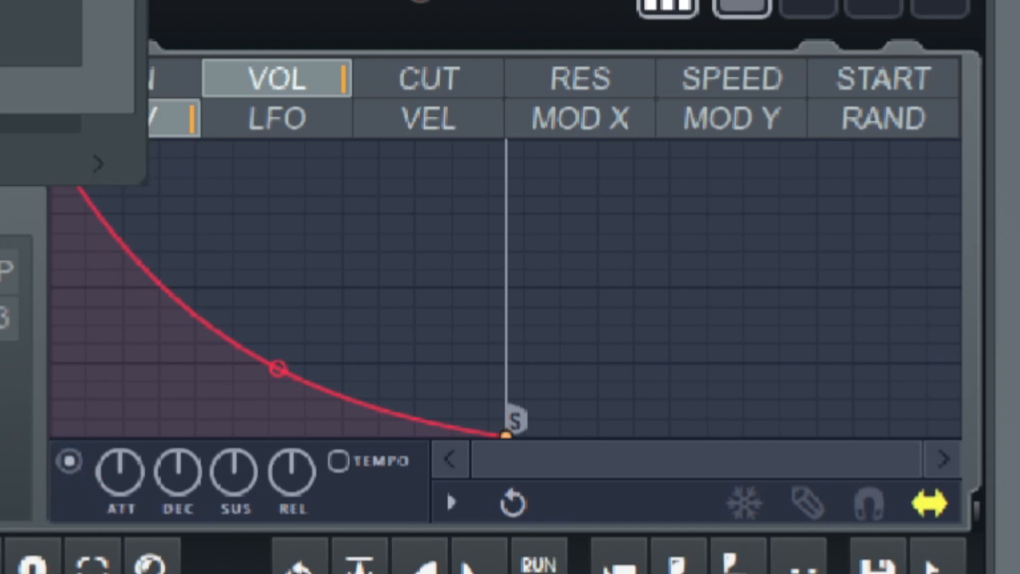
pyautogui.moveTo(59, 149)
pyautogui.mouseDown()
pyautogui.moveTo(175, 141)
pyautogui.moveTo(52, 141)
pyautogui.mouseUp()
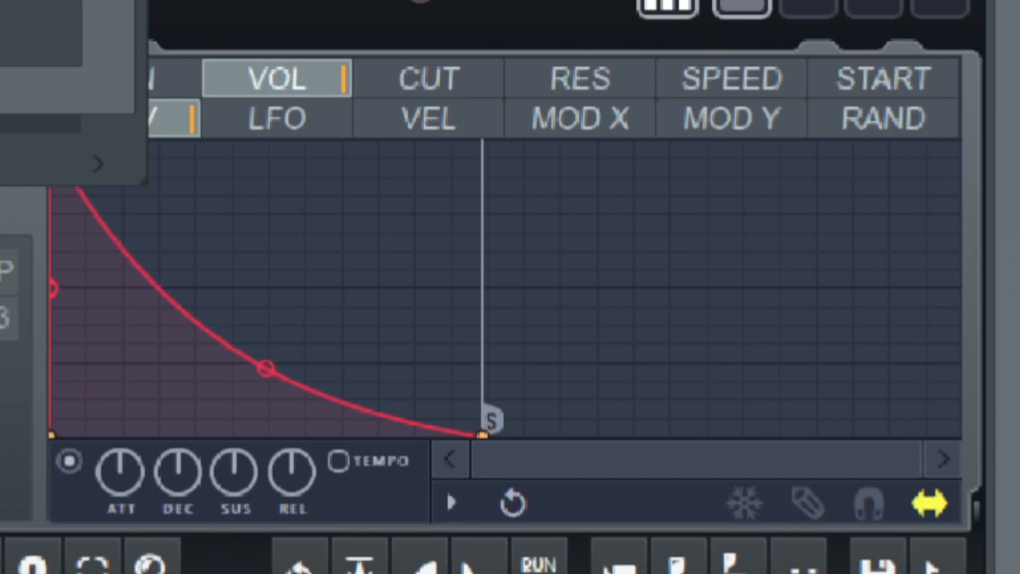
pyautogui.click(71, 461)
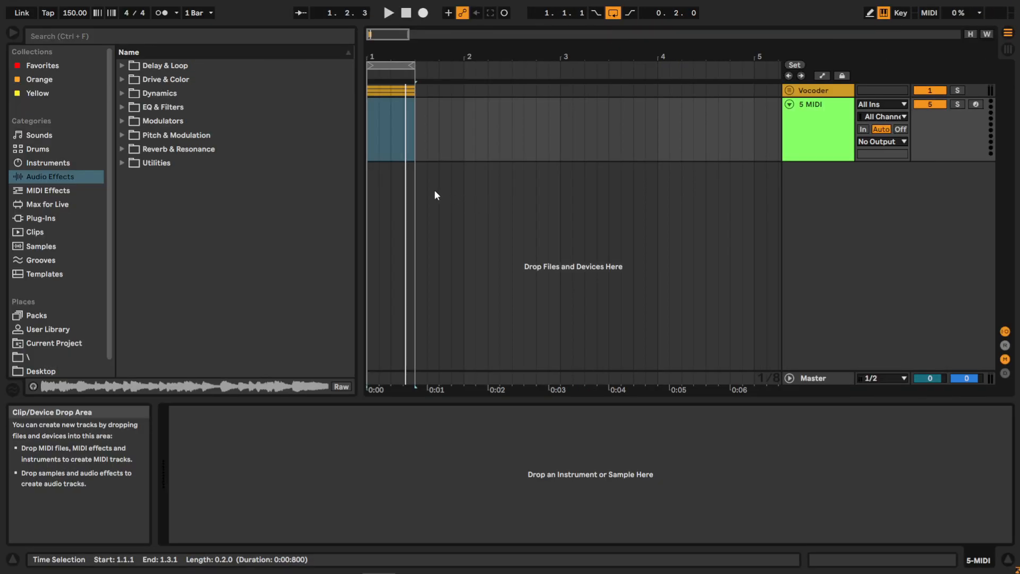
# Step: In Ableton Live, load a Drum Rack onto the MIDI track and place Break (33).wav on one of its pads
pyautogui.click(50, 163)
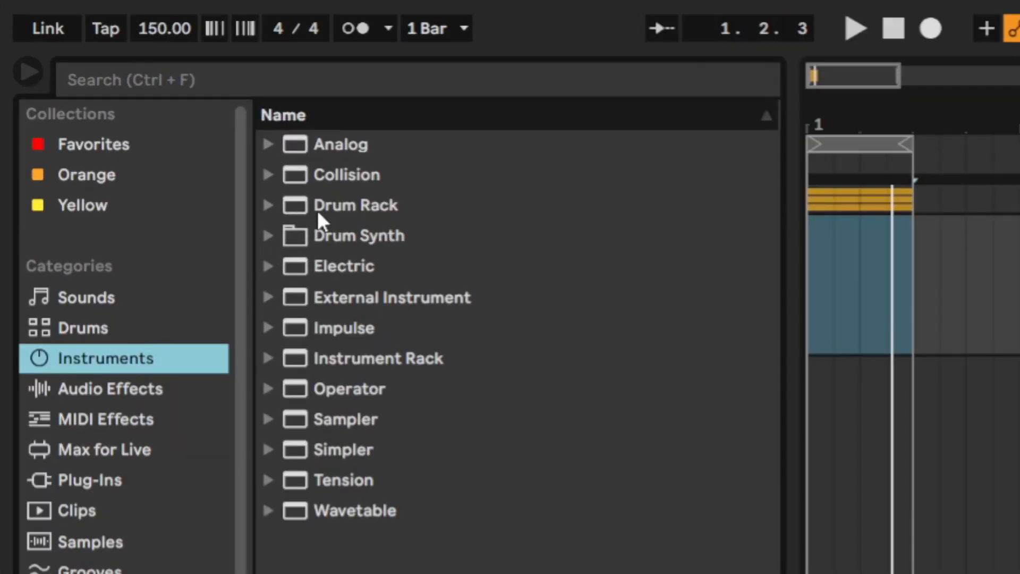
pyautogui.doubleClick(324, 206)
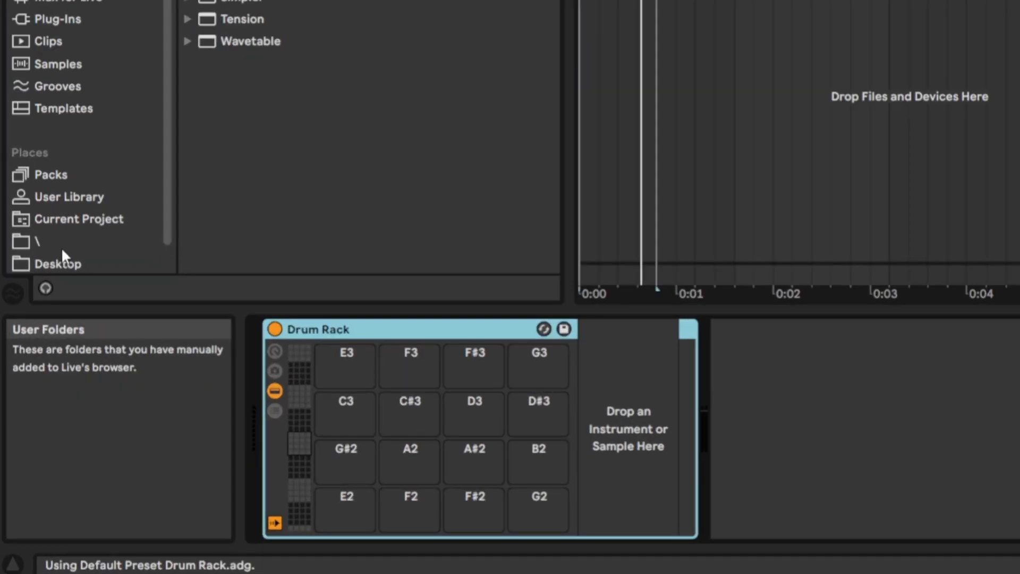
pyautogui.click(38, 356)
pyautogui.moveTo(187, 318); pyautogui.dragTo(200, 498)
pyautogui.moveTo(311, 460); pyautogui.dragTo(337, 512)
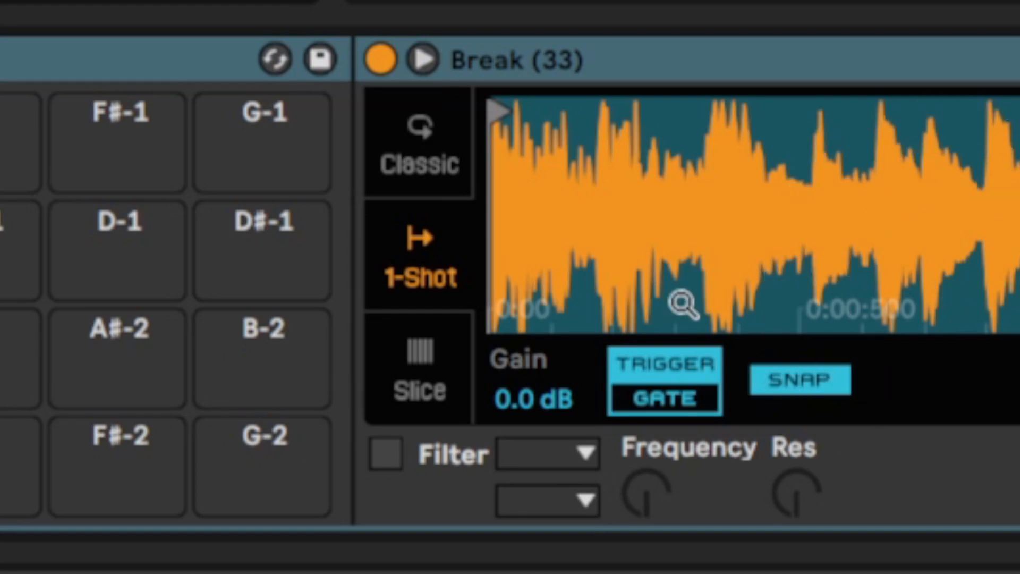
# Step: Put the Break (33) sample in Slice mode with Warp on and slice it to a new MIDI track
pyautogui.click(431, 351)
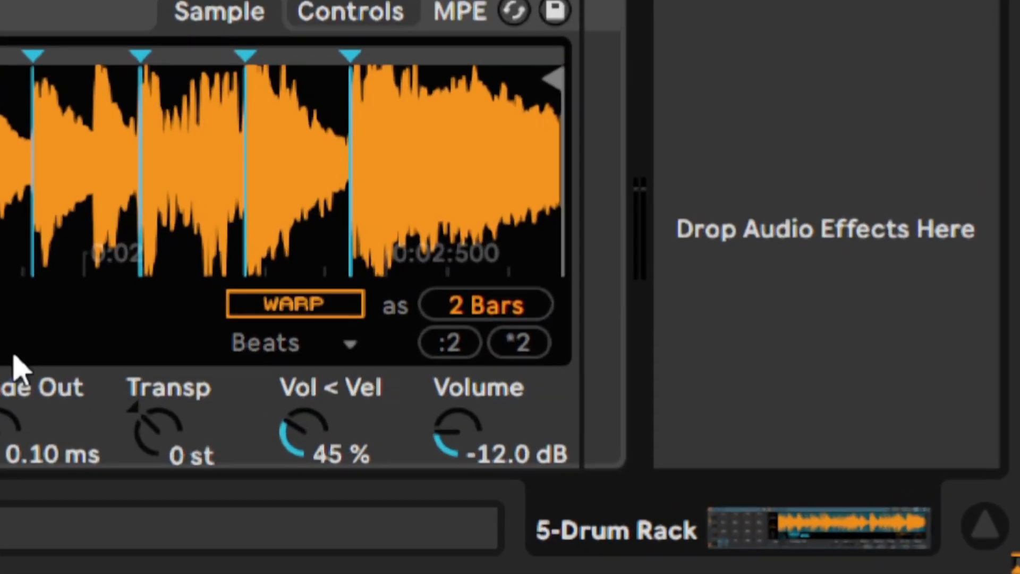
pyautogui.click(263, 316)
pyautogui.click(264, 318)
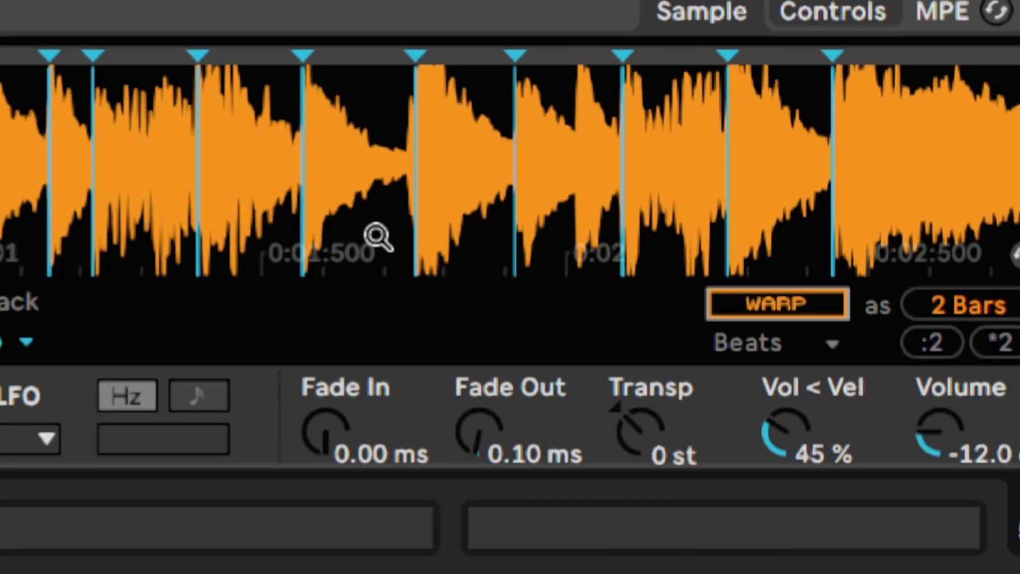
pyautogui.rightClick(359, 223)
pyautogui.click(394, 130)
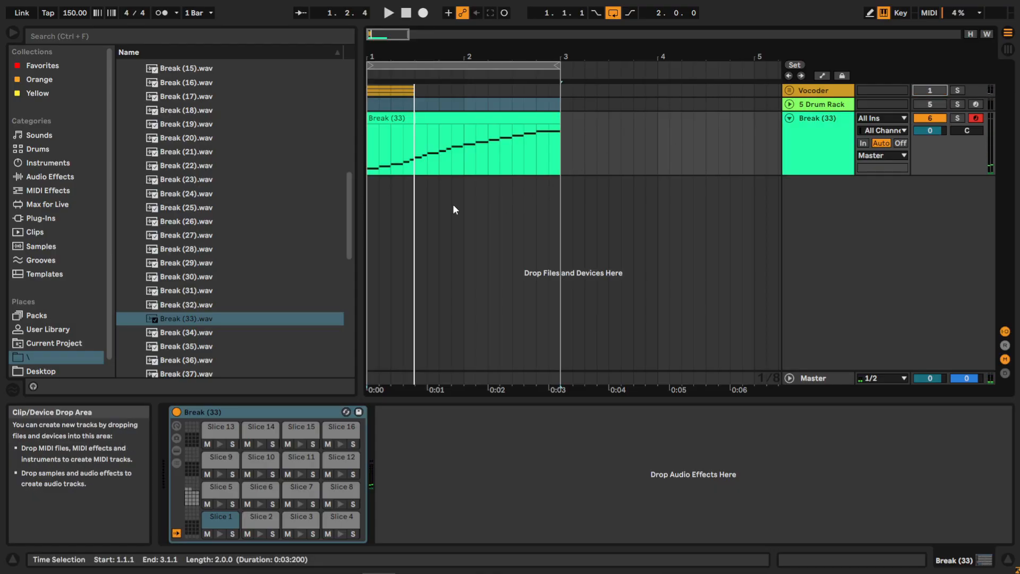
# Step: Play the sliced clip, set a Break (33) slice's transposition to +9 st and copy that value to its 17 siblings
pyautogui.press('space')
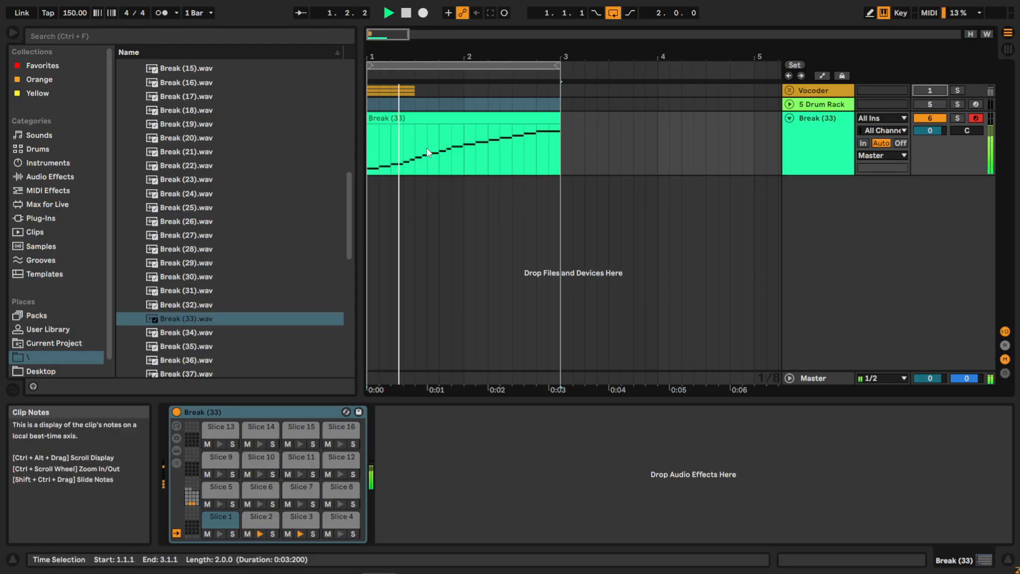
pyautogui.doubleClick(425, 117)
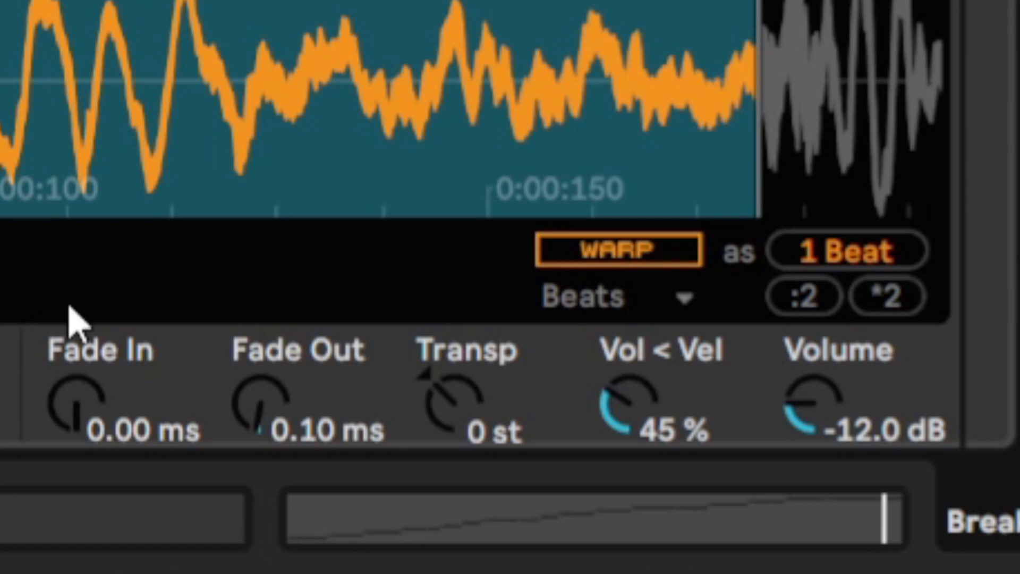
pyautogui.click(470, 394)
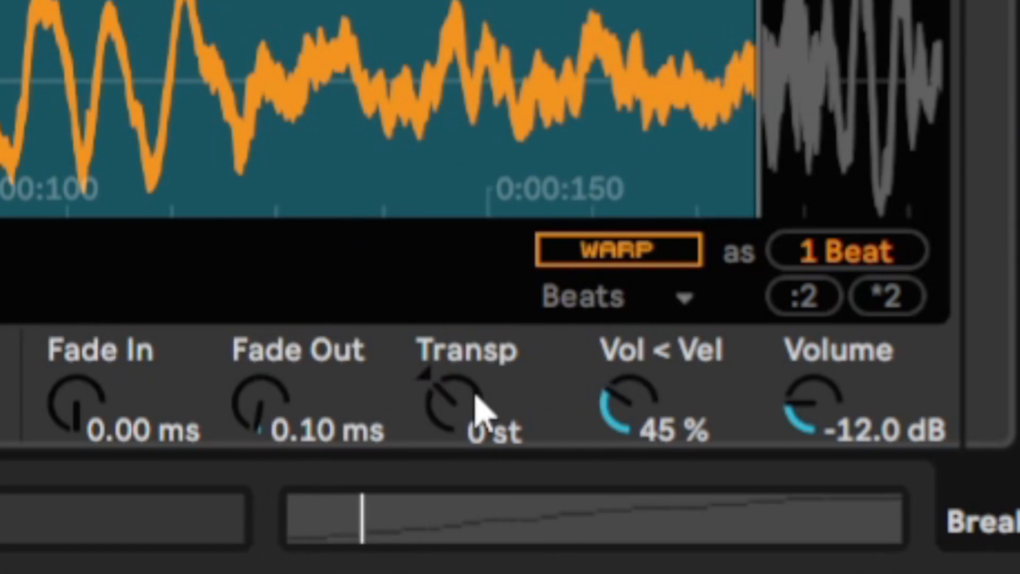
pyautogui.write('9')
pyautogui.press('Return')
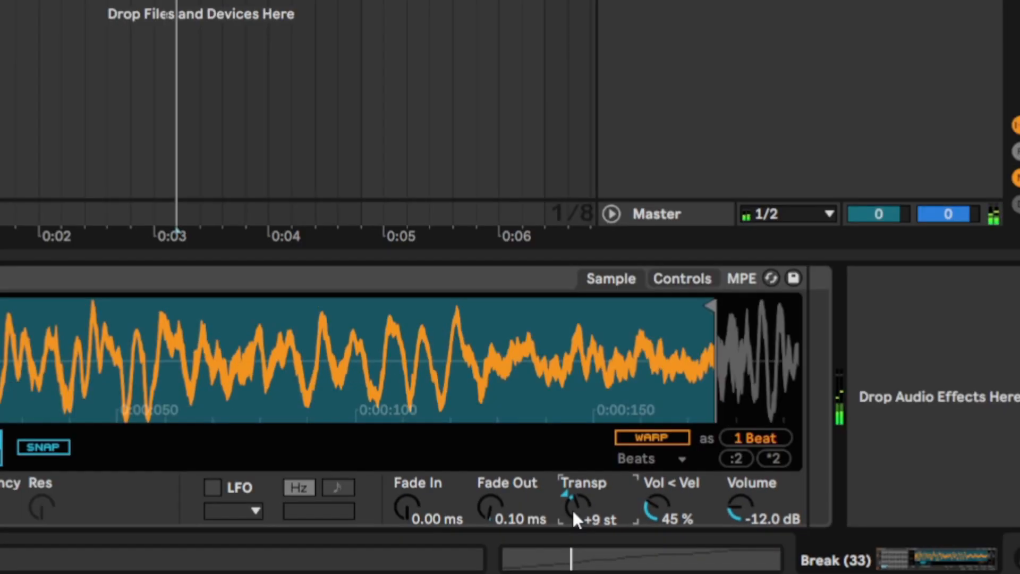
pyautogui.rightClick(444, 411)
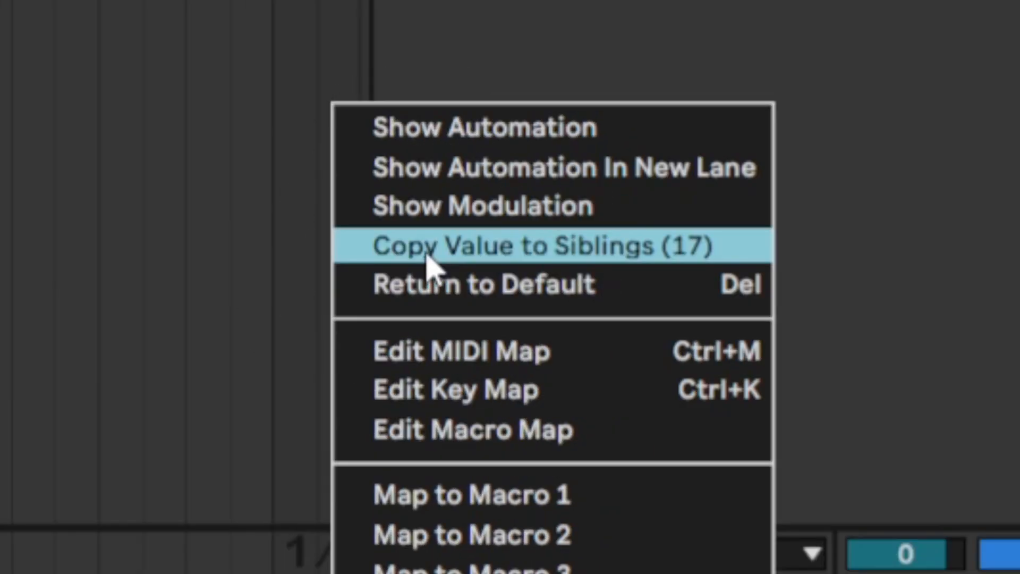
pyautogui.click(628, 55)
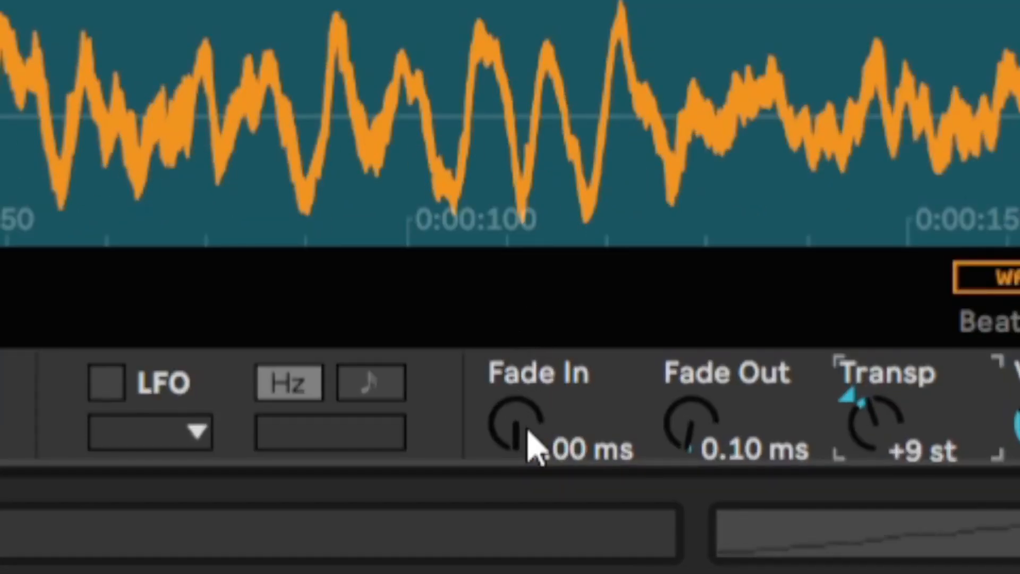
# Step: Set the slice's Fade In to 50 ms, copy the value to its siblings and play the rearranged slice pattern
pyautogui.click(530, 433)
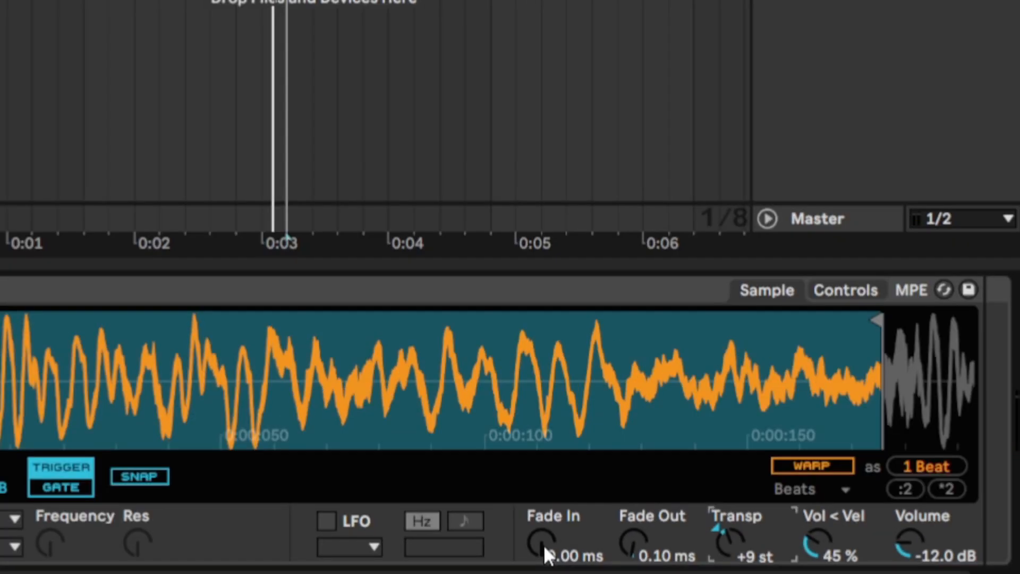
pyautogui.click(543, 546)
pyautogui.write('50')
pyautogui.press('Return')
pyautogui.press('space')
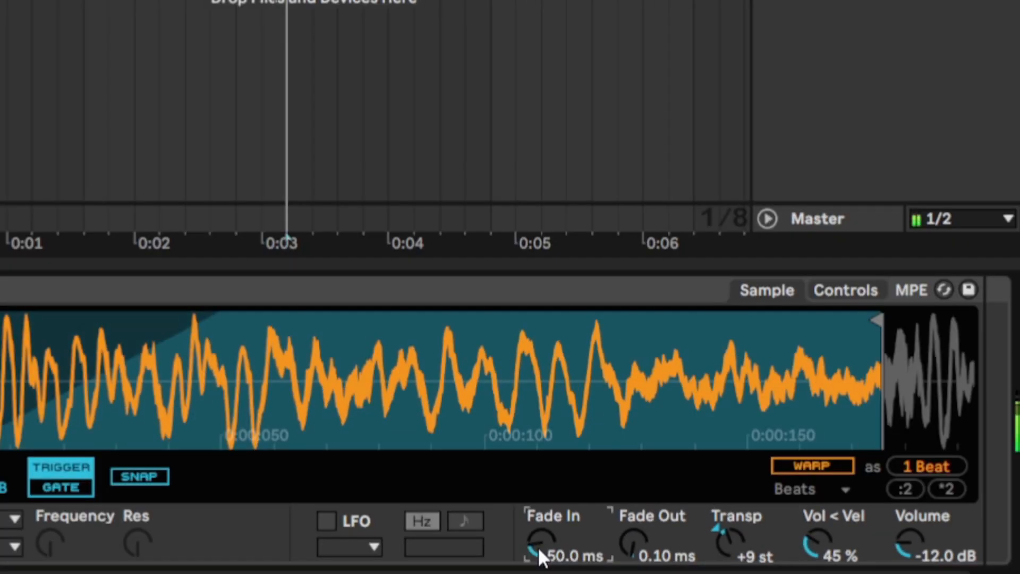
pyautogui.rightClick(538, 546)
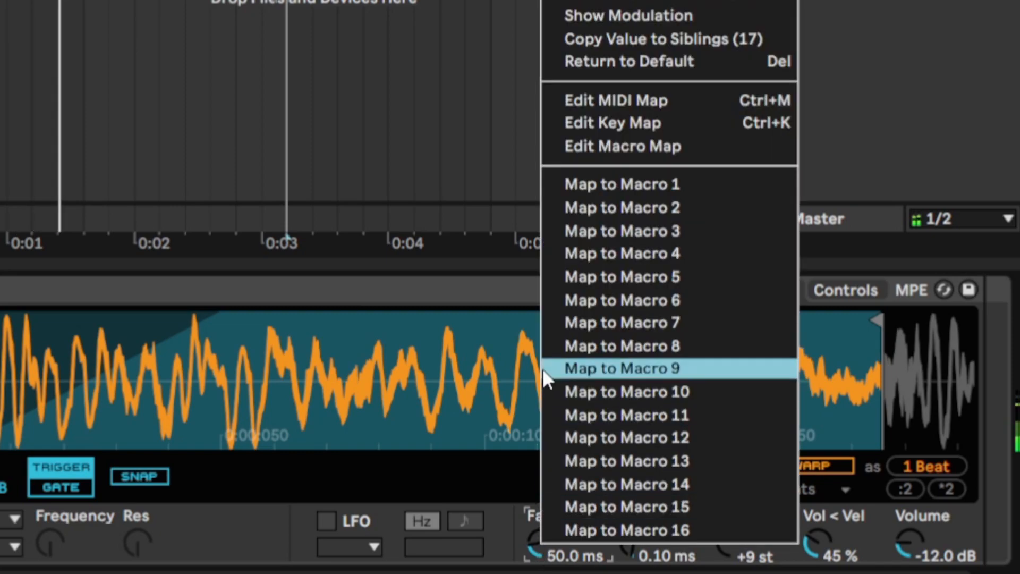
pyautogui.click(594, 39)
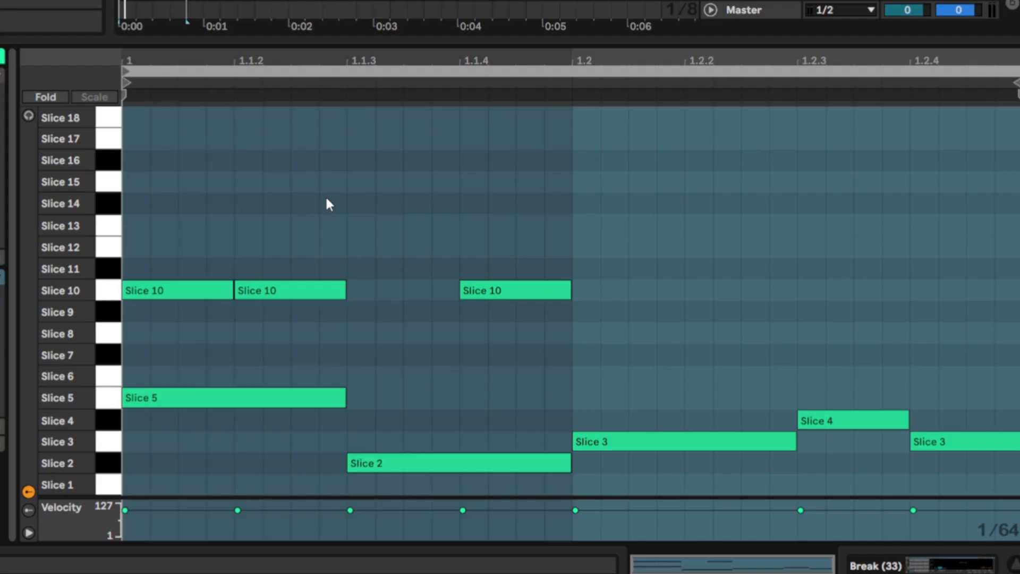
pyautogui.click(386, 297)
pyautogui.press('space')
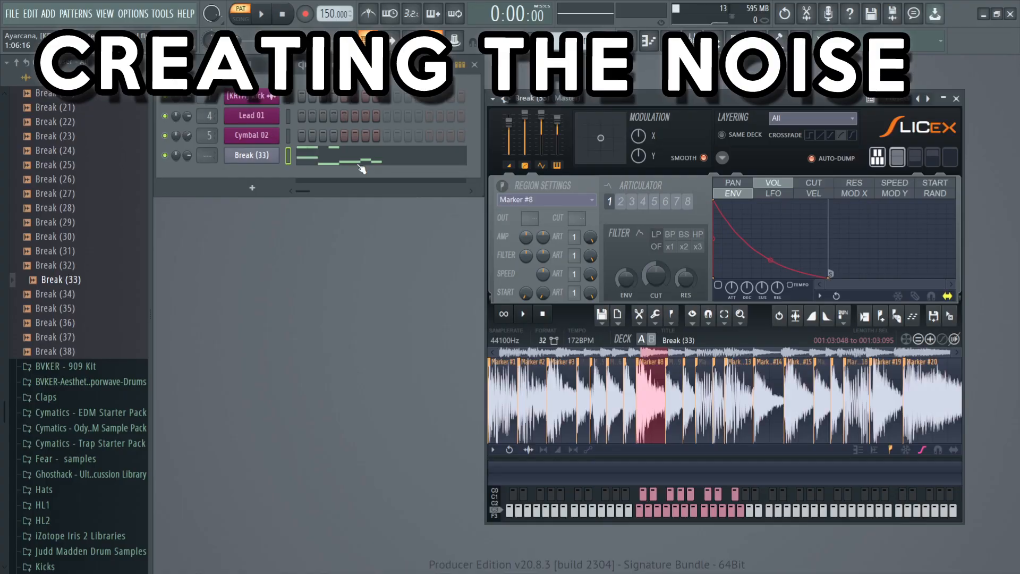
# Step: In FL Studio, turn off the synth's oscillator A and enable its noise oscillator with the Analog noise AlphaNz
pyautogui.press('ctrl')
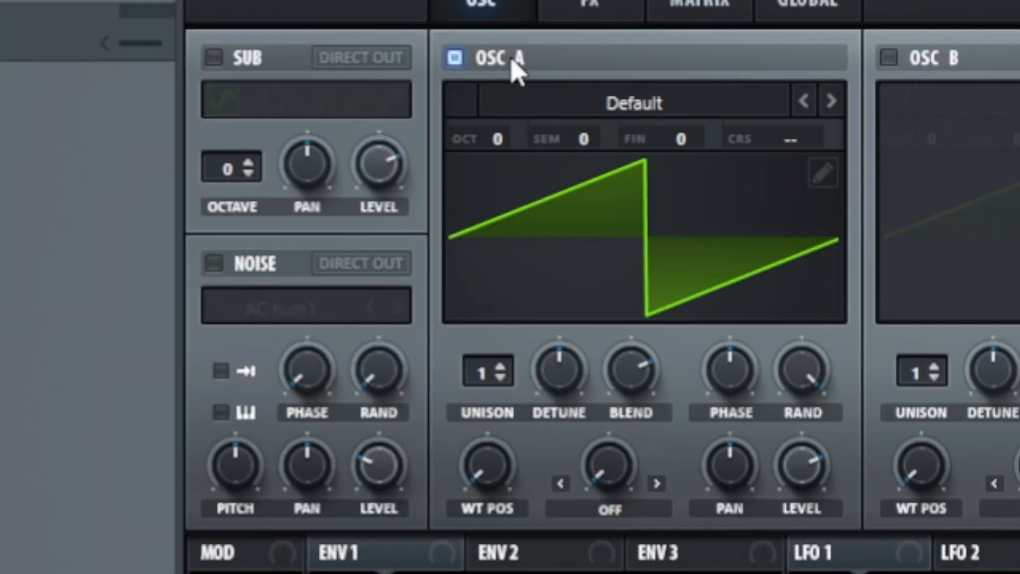
pyautogui.press('ctrl')
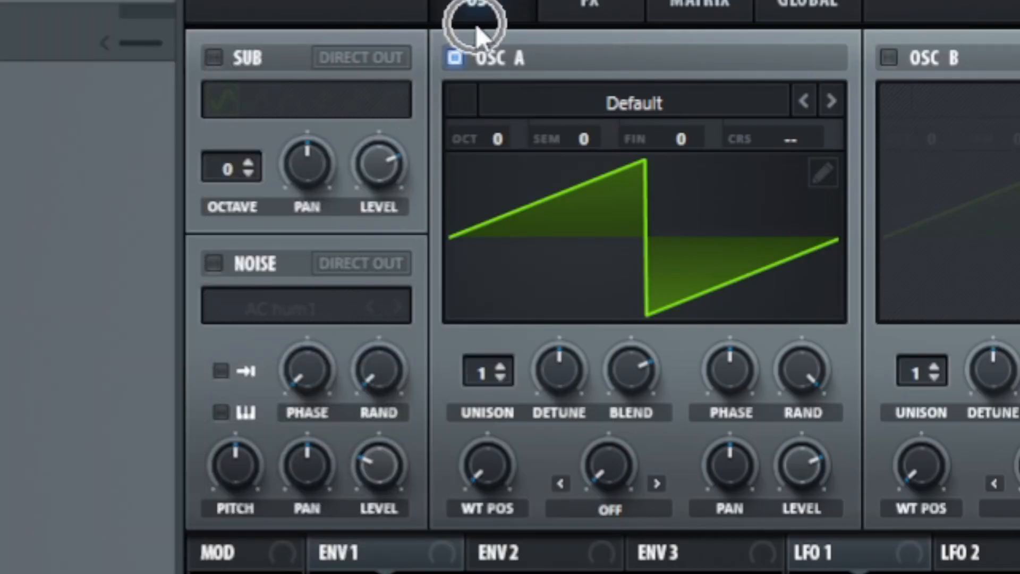
pyautogui.press('ctrl')
pyautogui.click(460, 60)
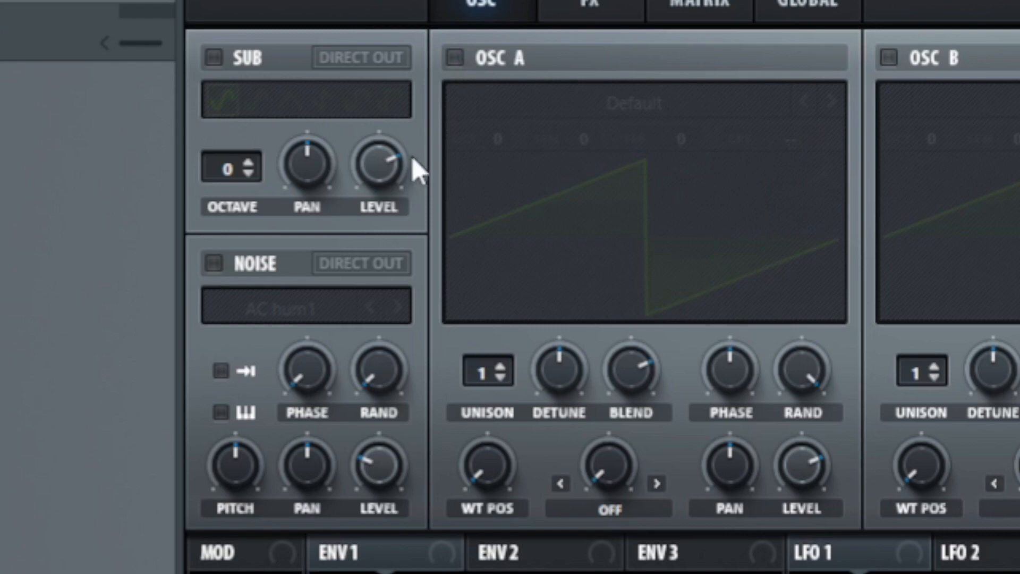
pyautogui.click(213, 264)
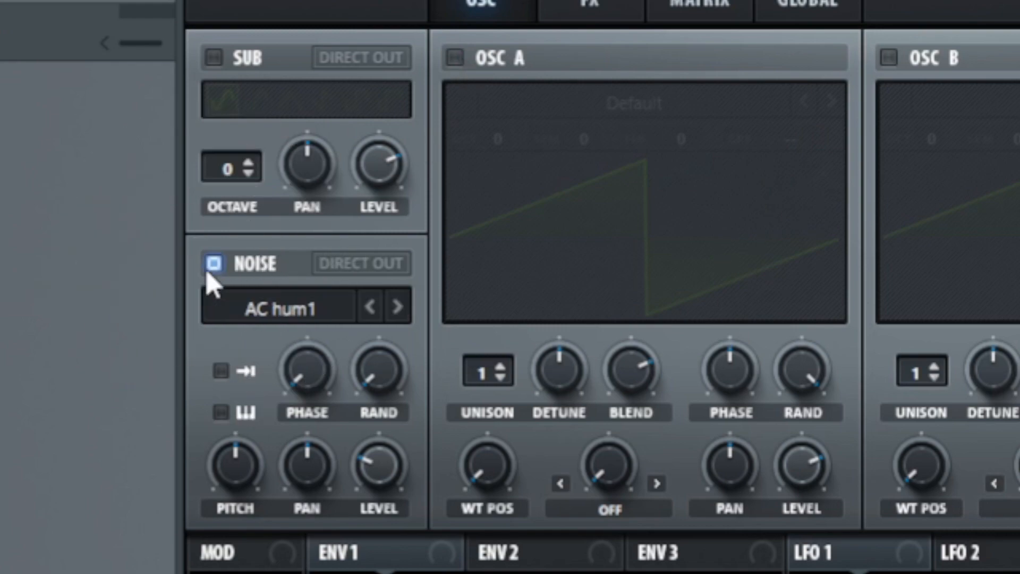
pyautogui.click(277, 306)
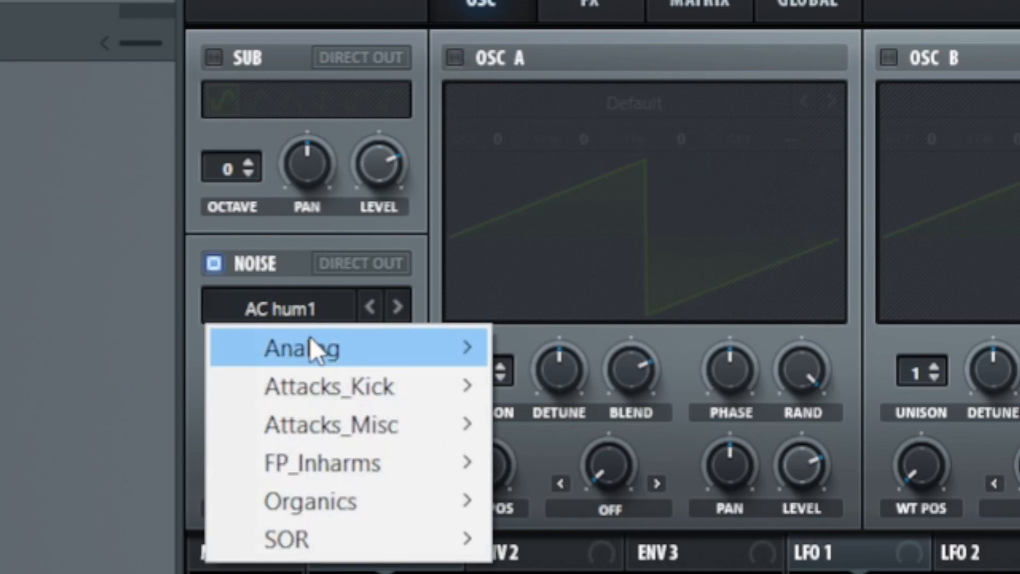
pyautogui.moveTo(310, 347)
pyautogui.click(559, 355)
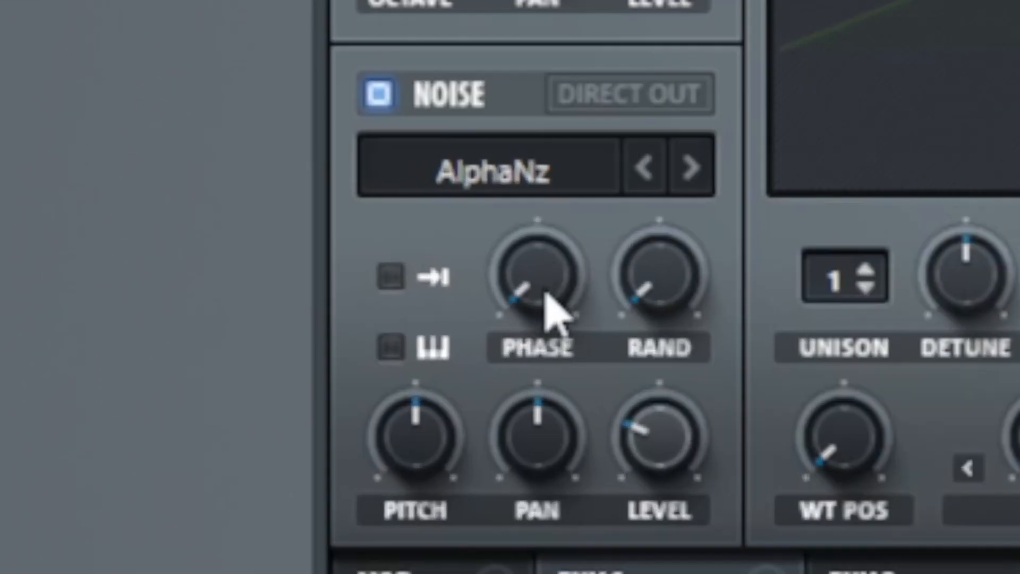
# Step: Raise the noise oscillator's level to its midpoint and adjust its pitch
pyautogui.press('ctrl')
pyautogui.moveTo(667, 429); pyautogui.dragTo(610, 223)
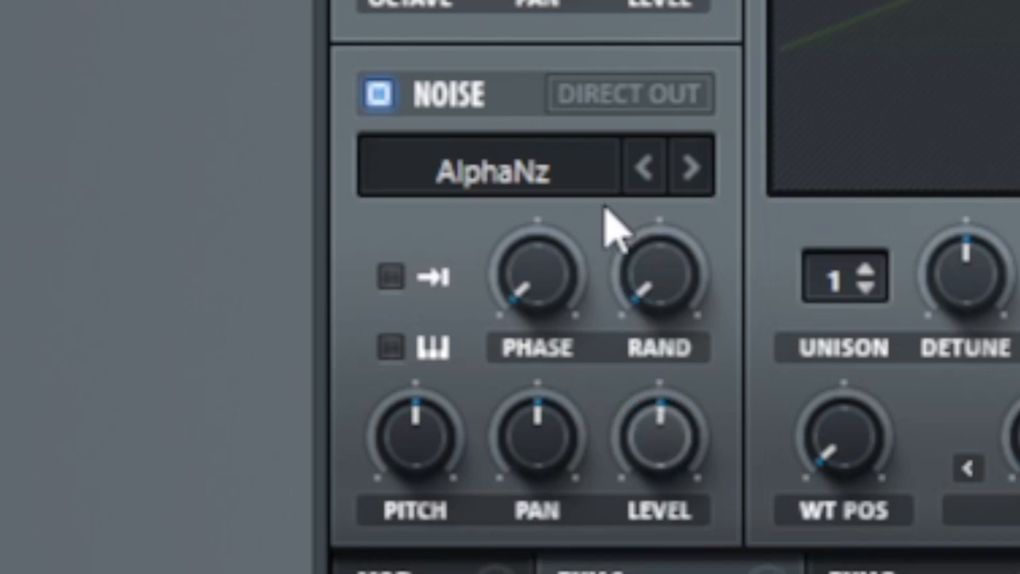
pyautogui.moveTo(417, 435); pyautogui.dragTo(347, 345)
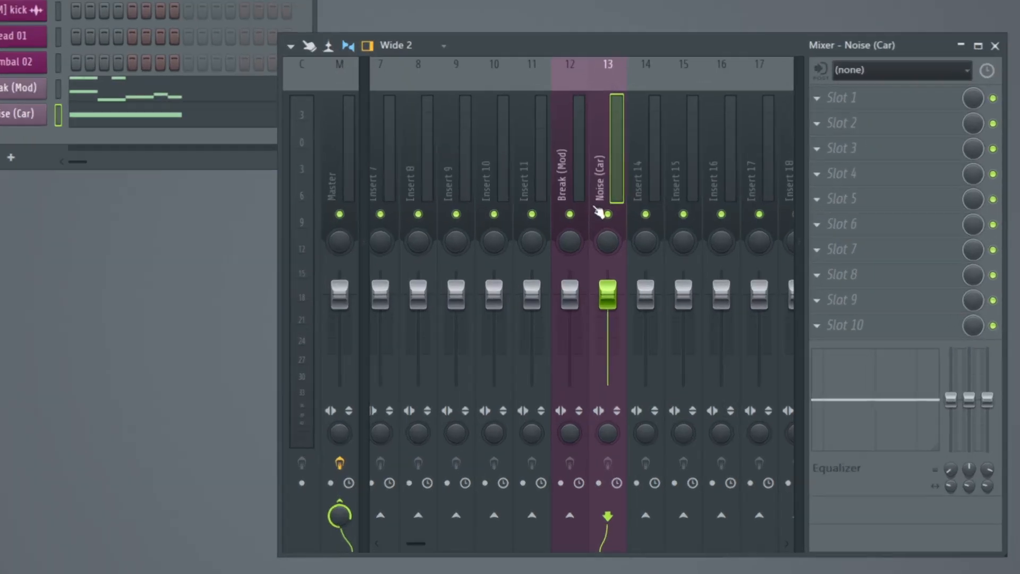
# Step: Load Vocodex in the first effect slot of the Noise (Car) mixer track and look at its modulator and carrier inputs
pyautogui.click(576, 203)
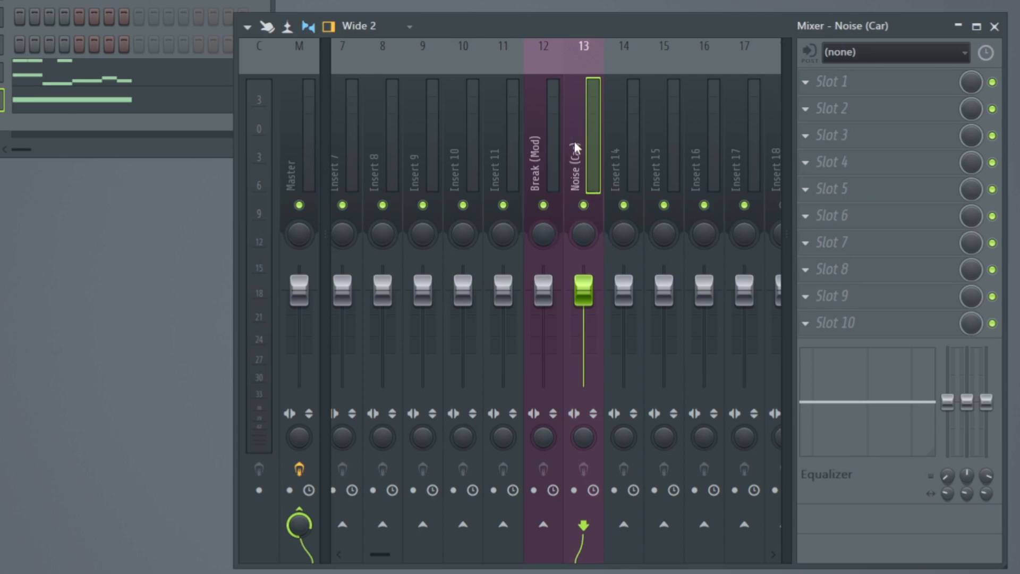
pyautogui.click(583, 159)
pyautogui.click(812, 85)
pyautogui.click(721, 66)
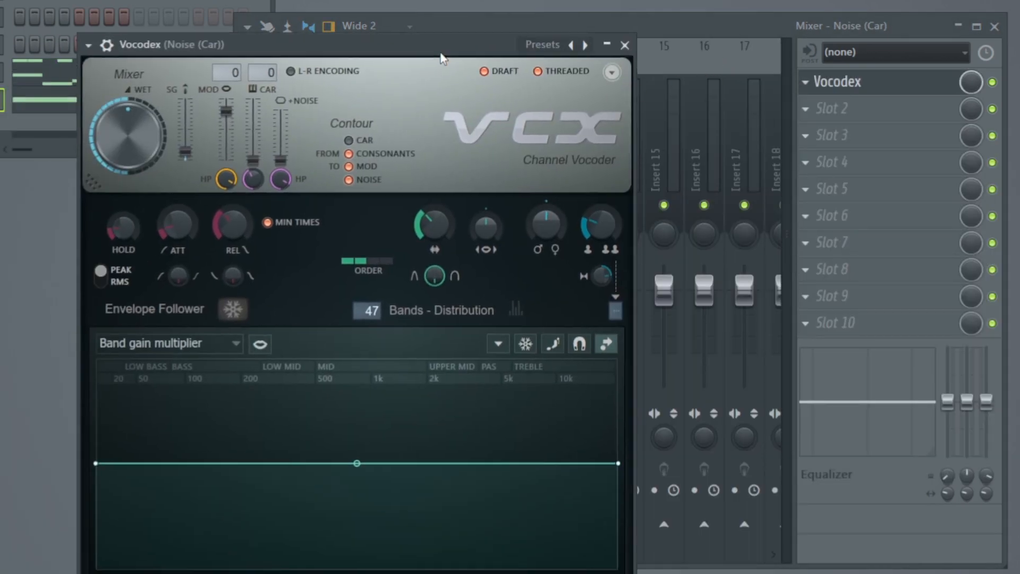
pyautogui.moveTo(441, 53); pyautogui.dragTo(564, 10)
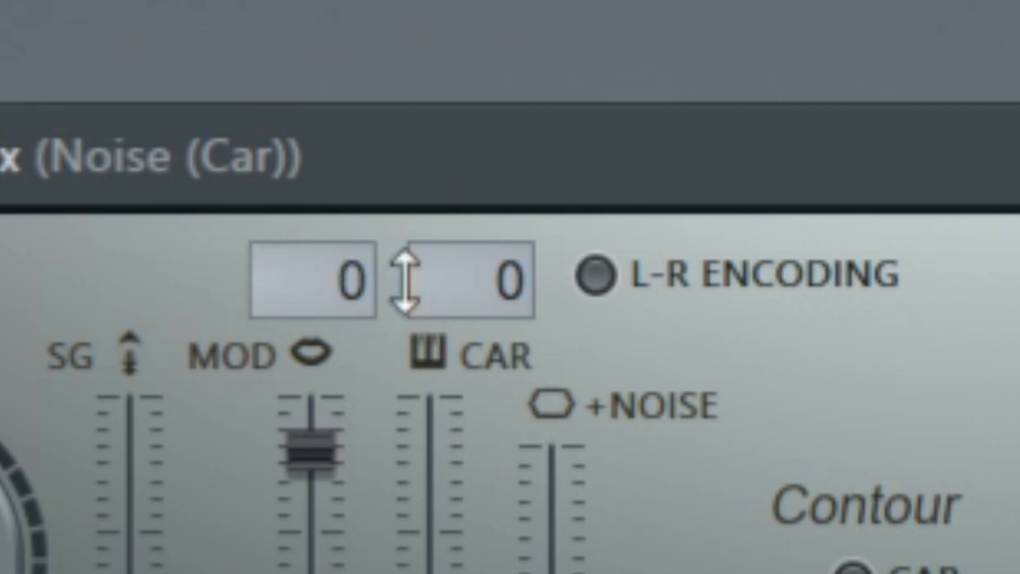
pyautogui.click(505, 275)
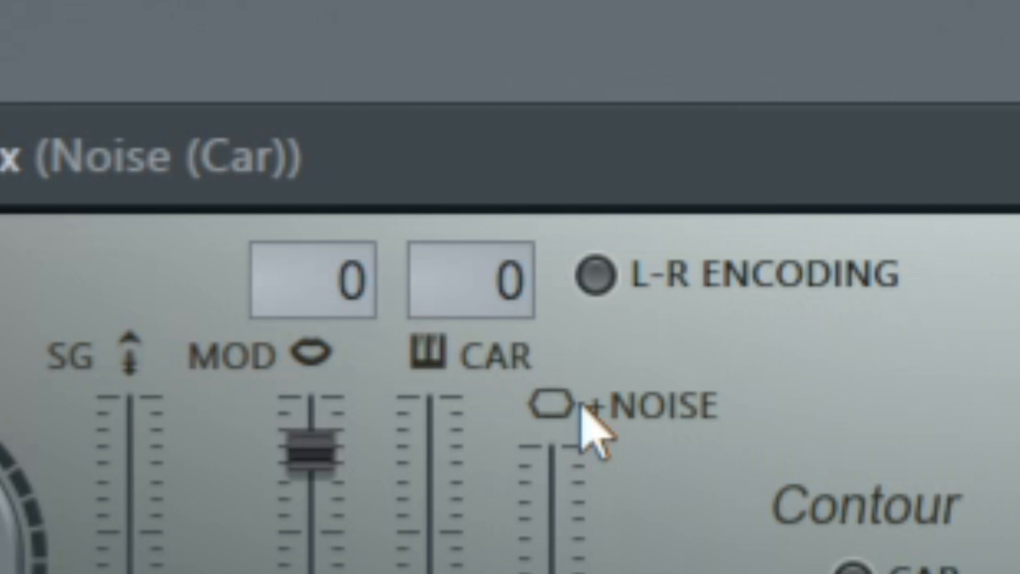
pyautogui.click(284, 293)
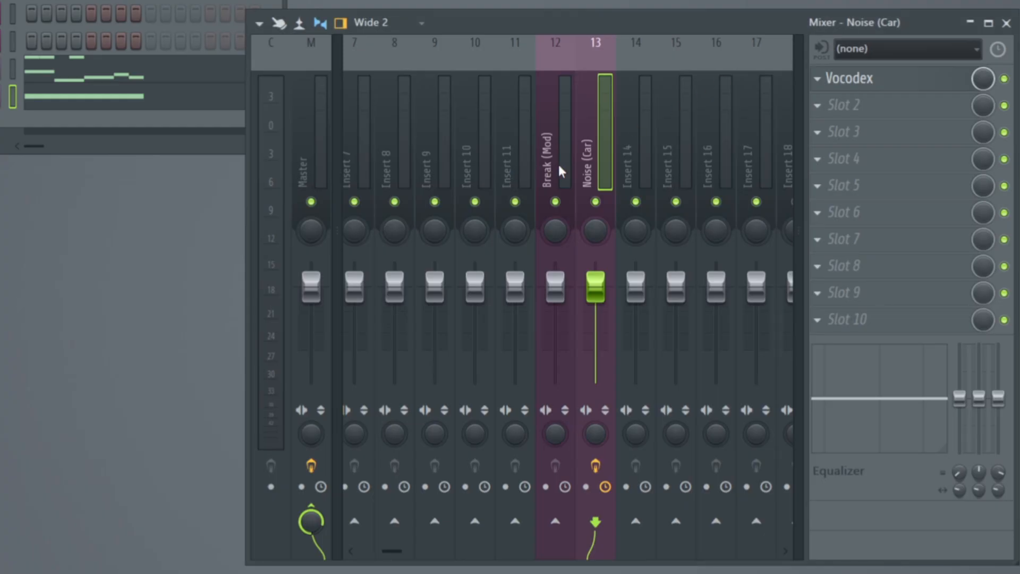
# Step: Route the Break (Mod) mixer track only to the Noise (Car) track as a sidechain, removing its send to the master
pyautogui.click(550, 157)
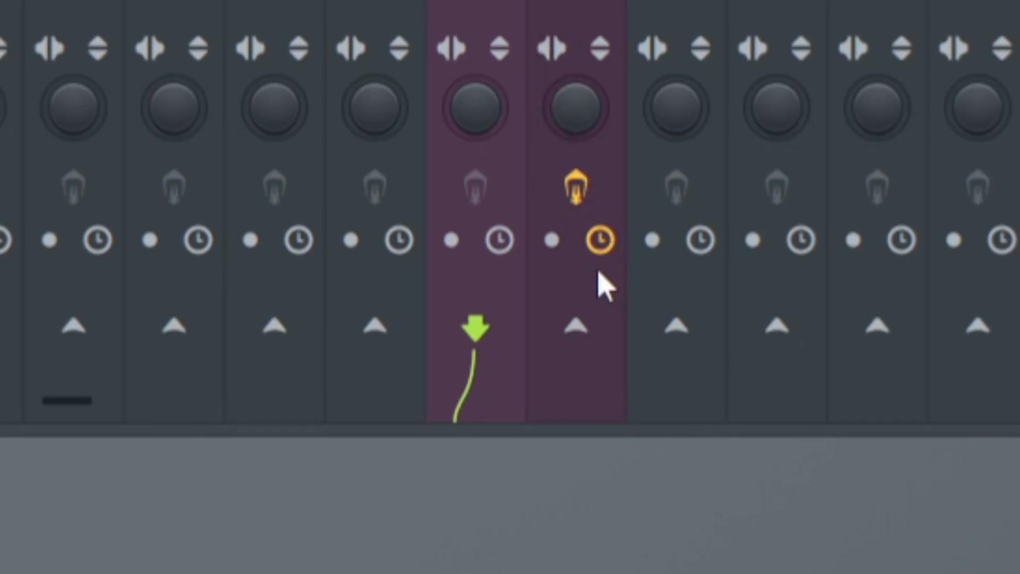
pyautogui.click(589, 334)
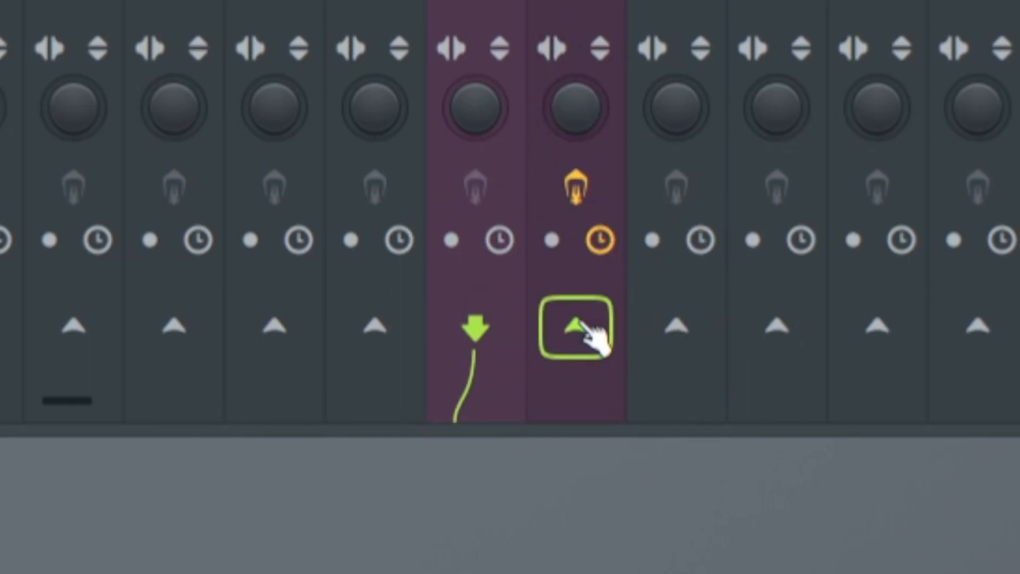
pyautogui.rightClick(589, 334)
pyautogui.click(682, 488)
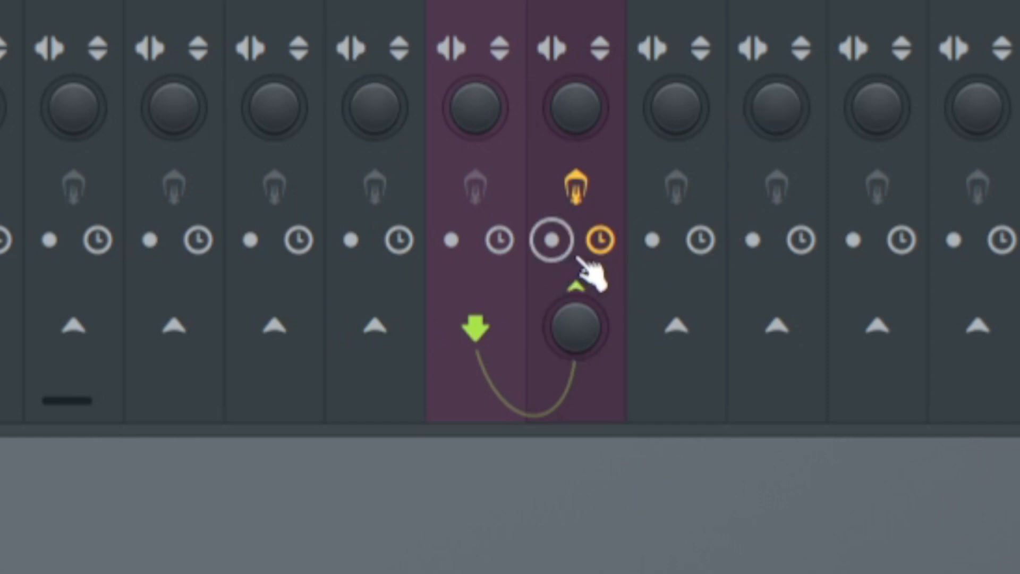
pyautogui.click(596, 291)
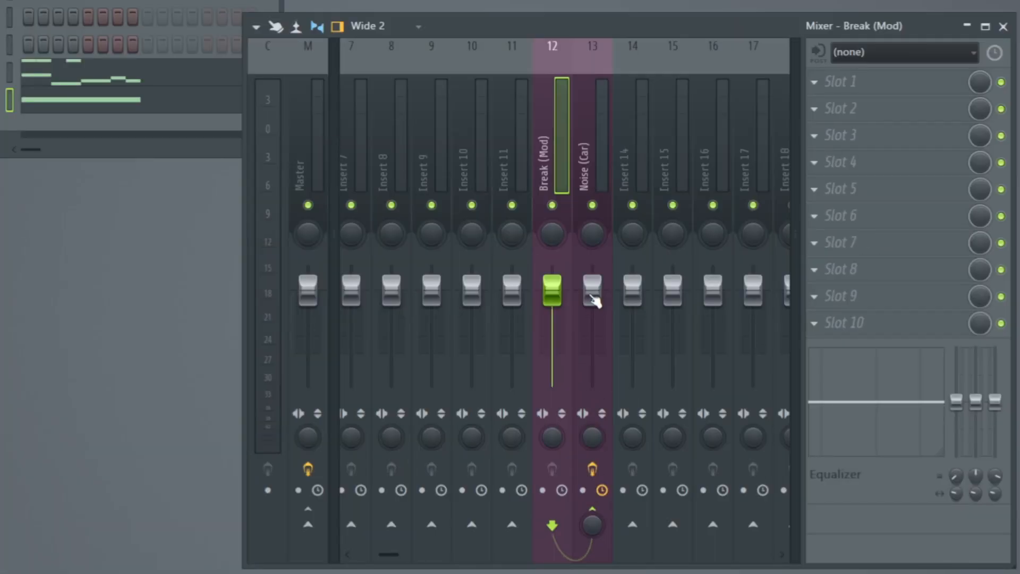
# Step: Set the modulator input of Vocodex on Noise (Car) to 1 and switch off the Consonants, Mod and Noise contour options
pyautogui.click(587, 178)
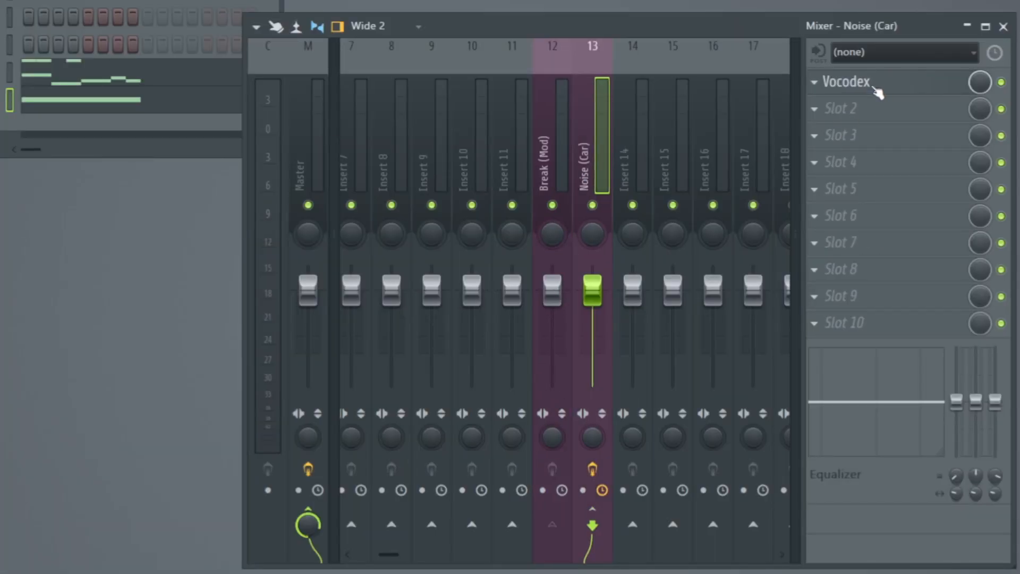
pyautogui.click(875, 90)
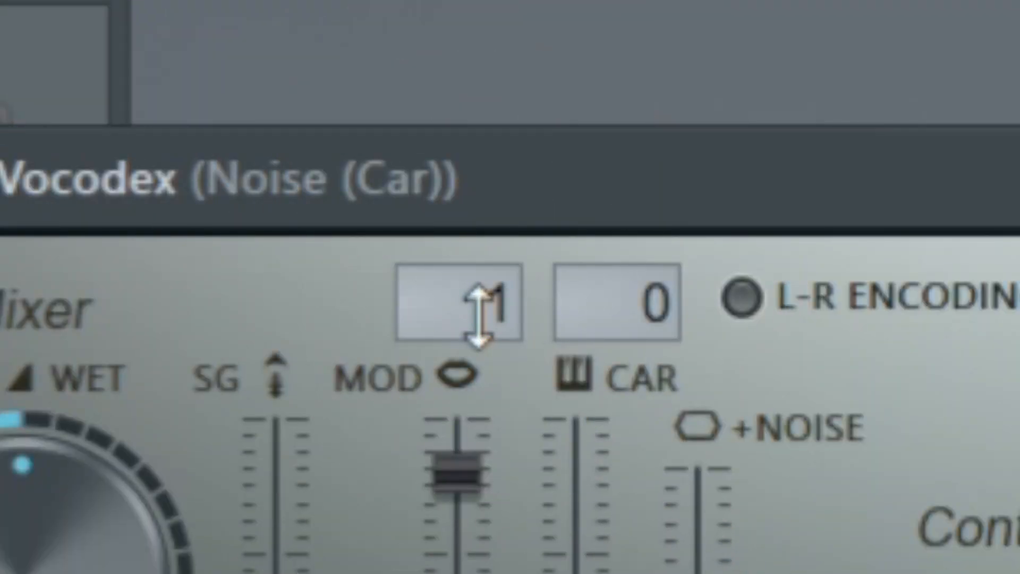
pyautogui.press('ctrl')
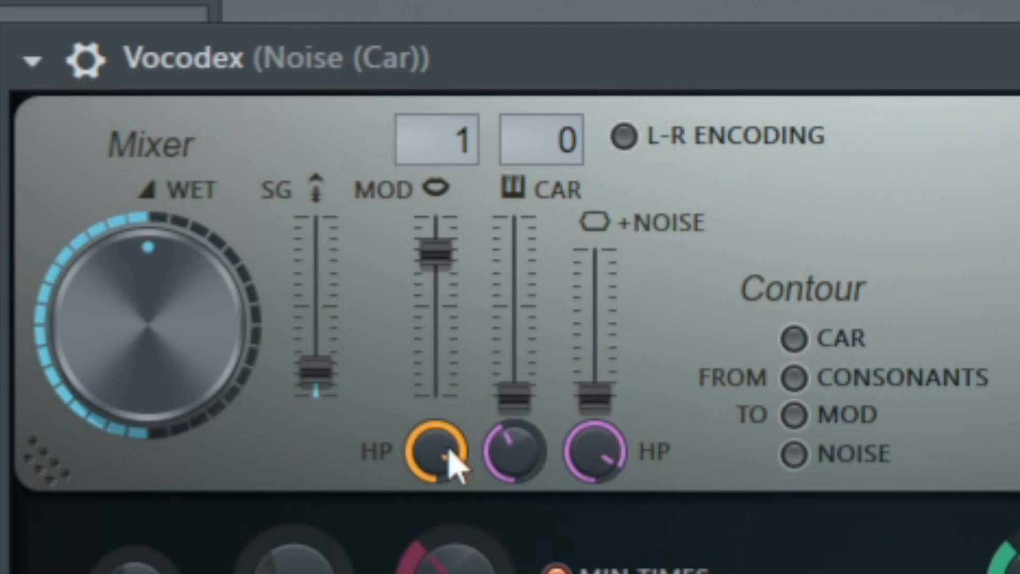
# Step: Lower Vocodex's modulator high-pass and level, and raise the carrier's level and filter amount
pyautogui.moveTo(449, 451); pyautogui.dragTo(439, 446)
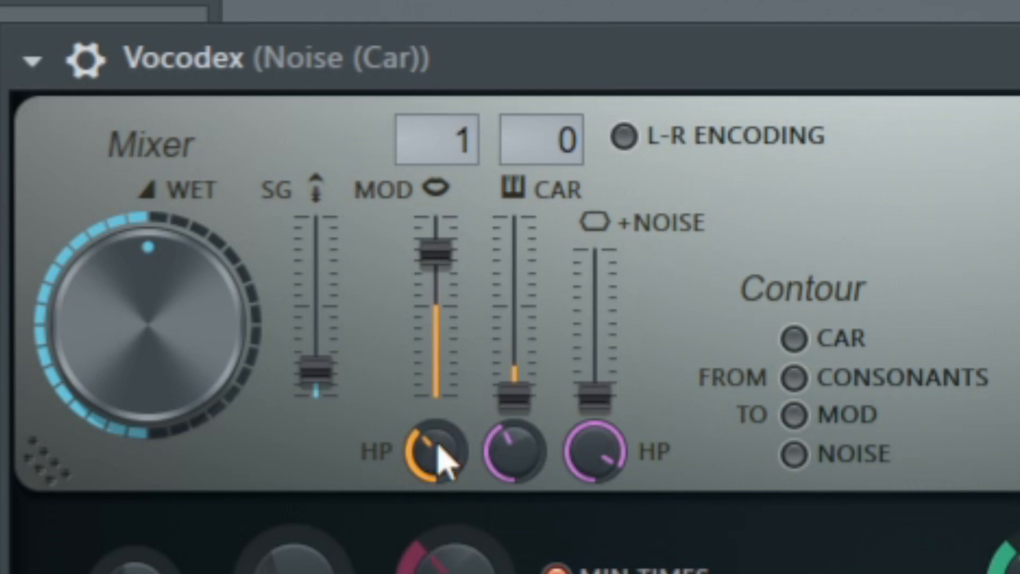
pyautogui.moveTo(436, 251); pyautogui.dragTo(437, 335)
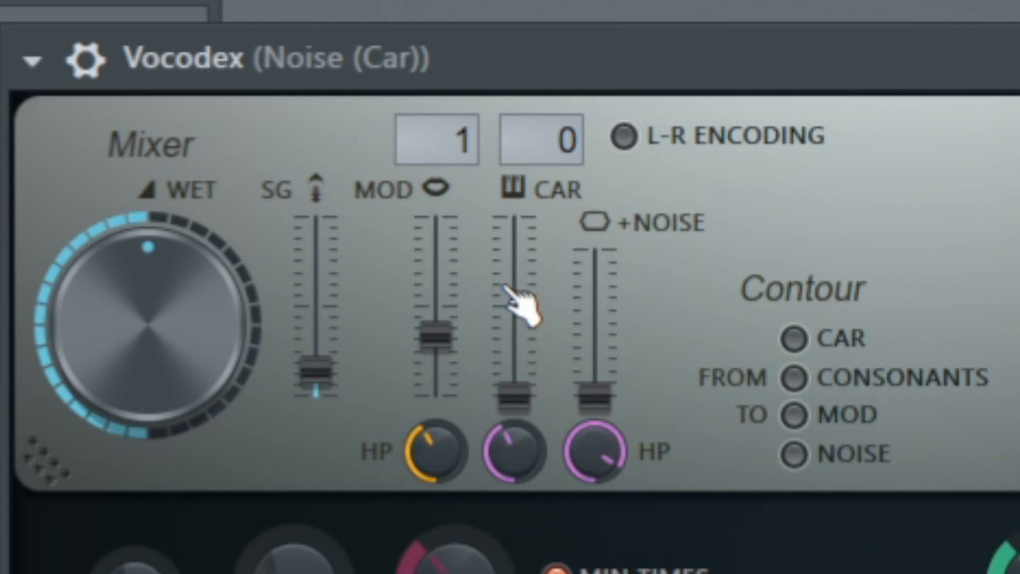
pyautogui.press('ctrl')
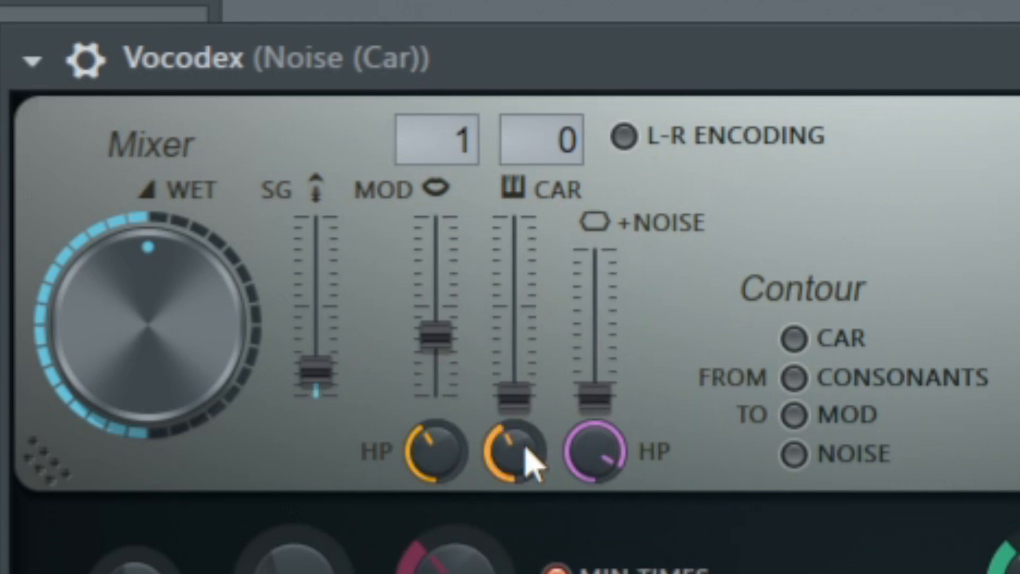
pyautogui.moveTo(504, 413); pyautogui.dragTo(503, 263)
pyautogui.scroll(6, 515, 458)
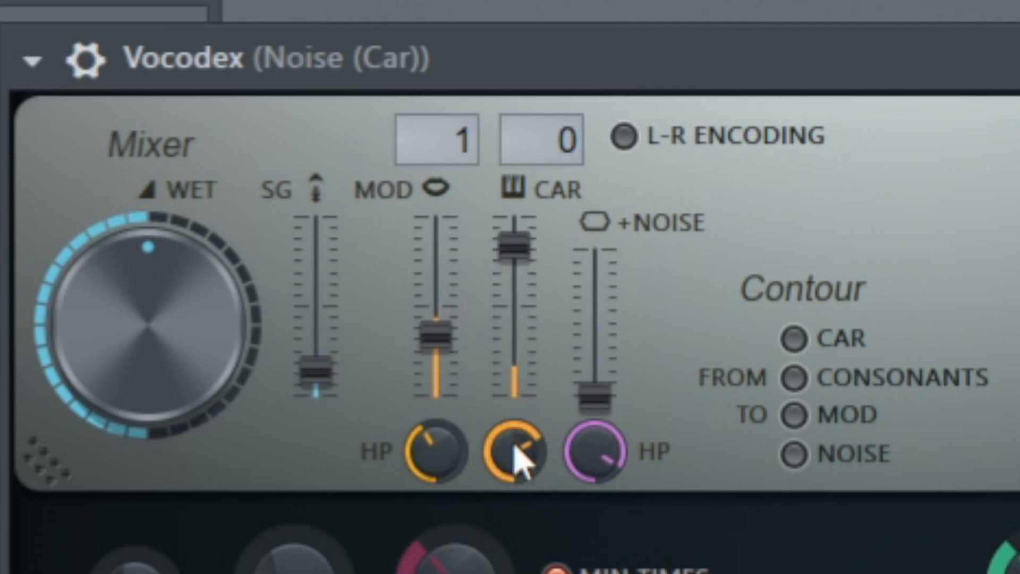
# Step: Lower the carrier's filter amount and level in Vocodex, and add a small amount of noise with a reduced noise high-pass
pyautogui.scroll(-2, 520, 464)
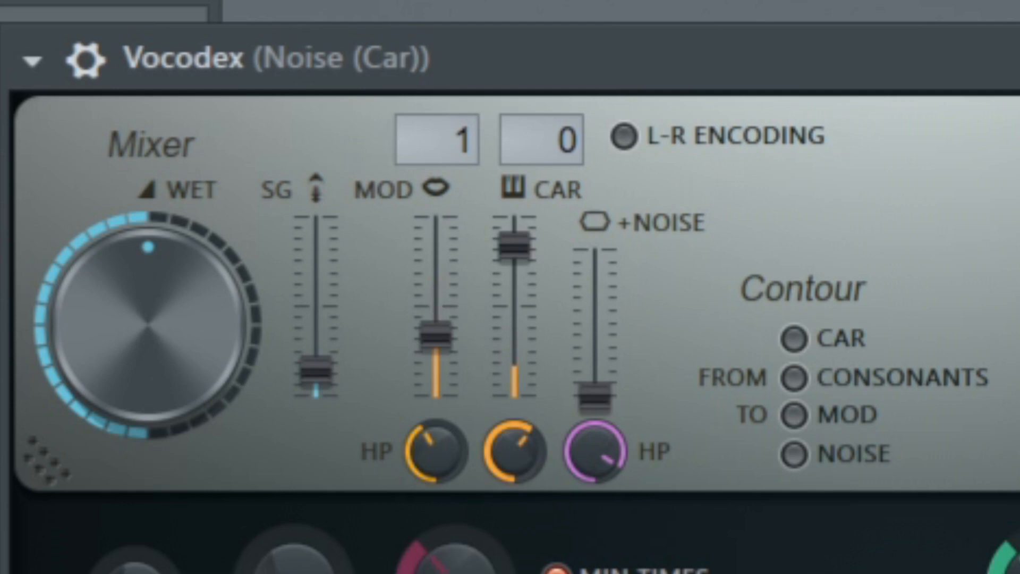
pyautogui.moveTo(524, 248); pyautogui.dragTo(518, 297)
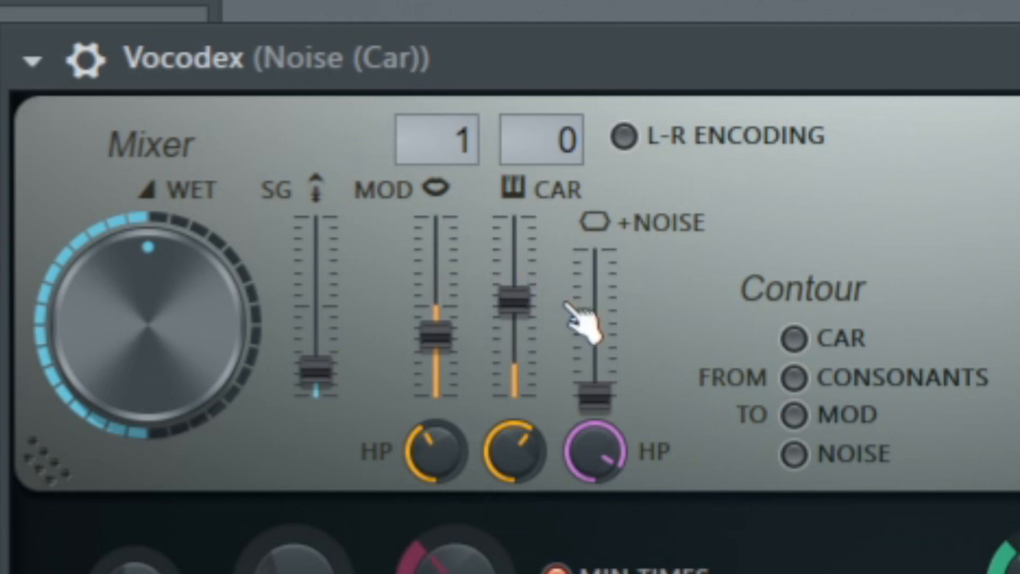
pyautogui.click(589, 308)
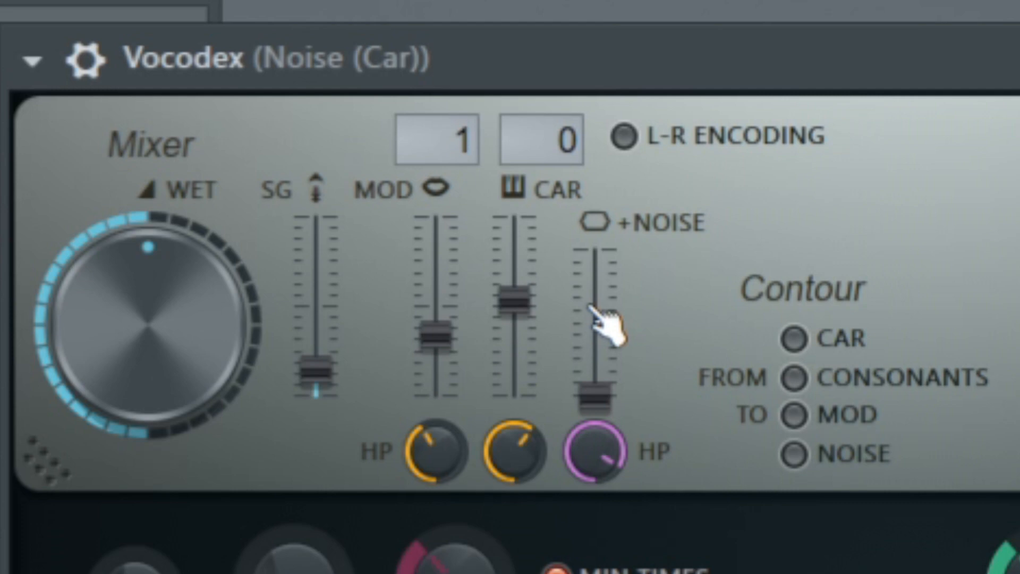
pyautogui.hotkey('ctrl', 'space')
pyautogui.moveTo(589, 404); pyautogui.dragTo(595, 262)
pyautogui.moveTo(611, 475); pyautogui.dragTo(611, 437)
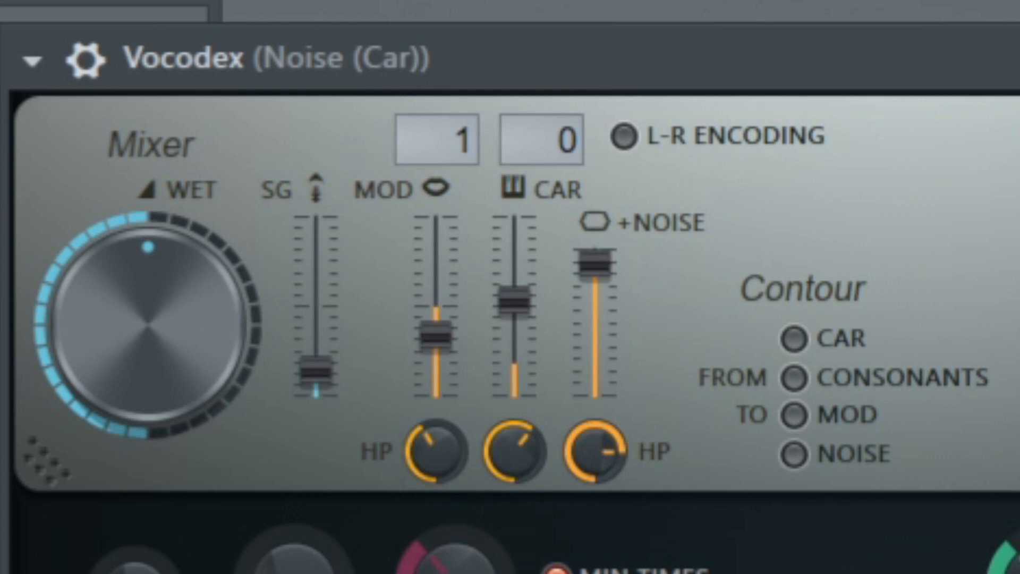
pyautogui.moveTo(601, 276); pyautogui.dragTo(606, 388)
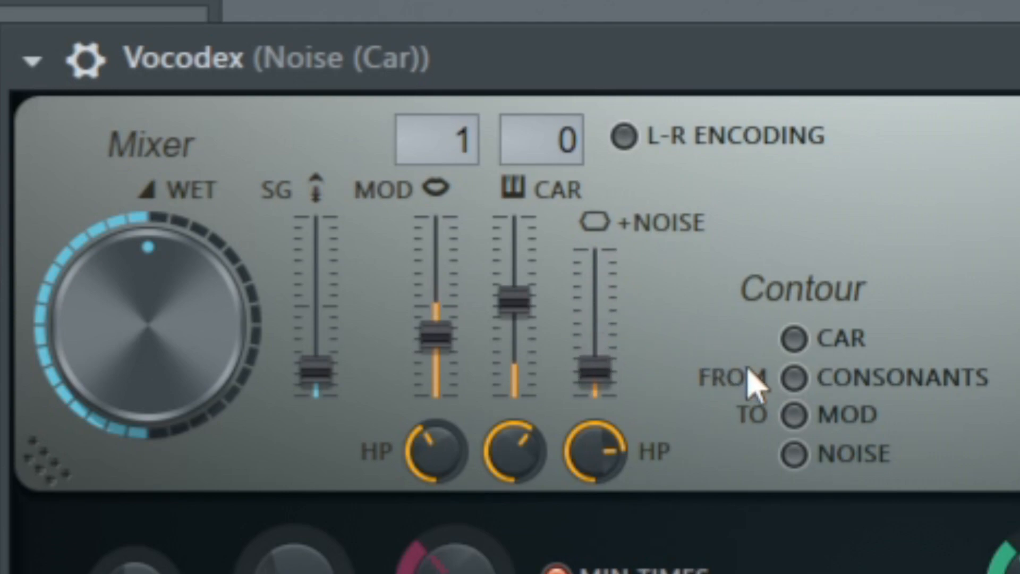
pyautogui.press('ctrl')
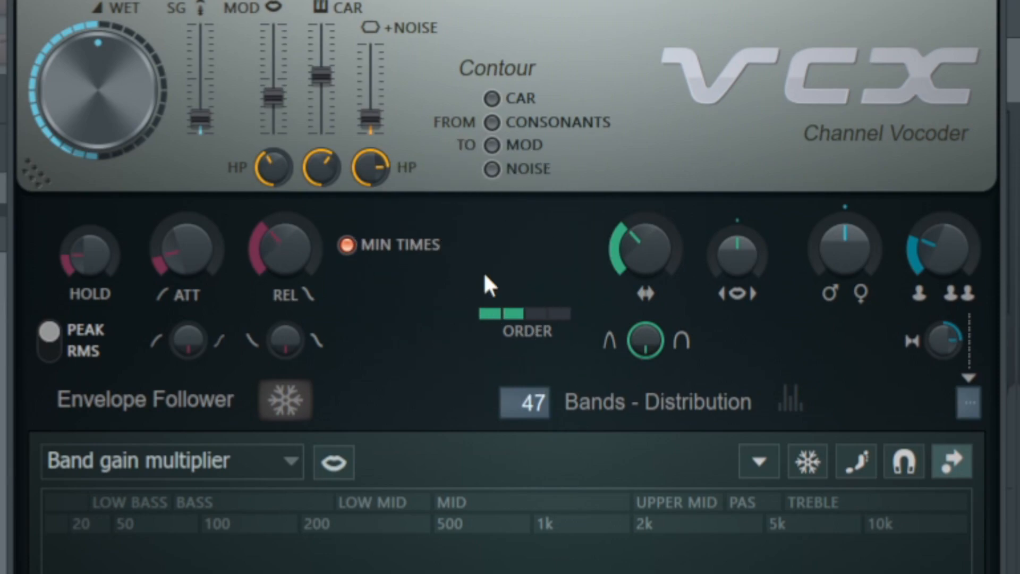
# Step: Reduce the number of Vocodex bands to 6
pyautogui.press('ctrl')
pyautogui.scroll(-13, 528, 408)
pyautogui.scroll(-20, 524, 404)
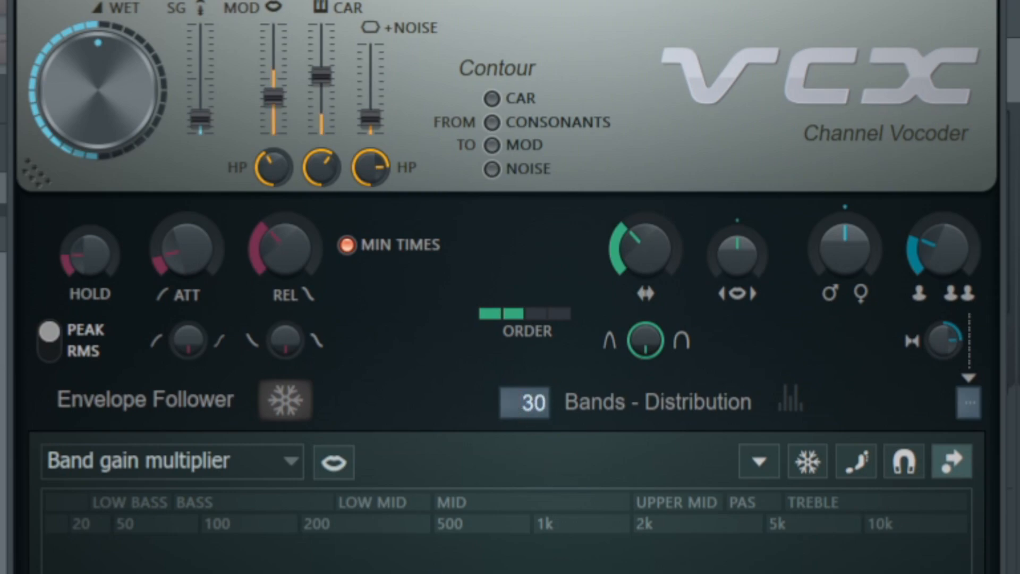
pyautogui.scroll(-1, 507, 401)
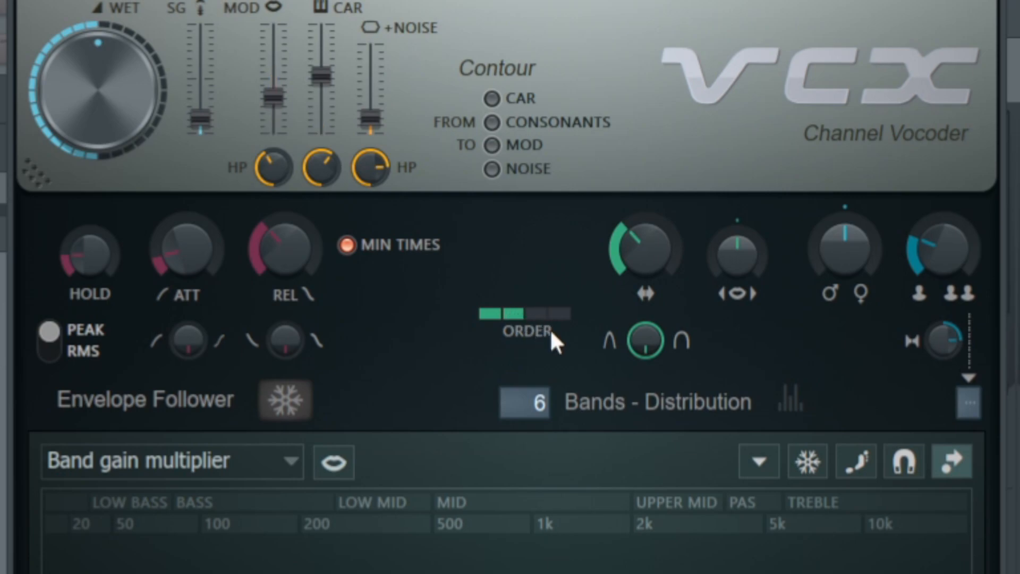
# Step: Compare the filter order settings of the Vocodex bands and set the order to 3
pyautogui.click(537, 330)
pyautogui.click(490, 316)
pyautogui.click(538, 319)
pyautogui.click(559, 319)
pyautogui.click(537, 318)
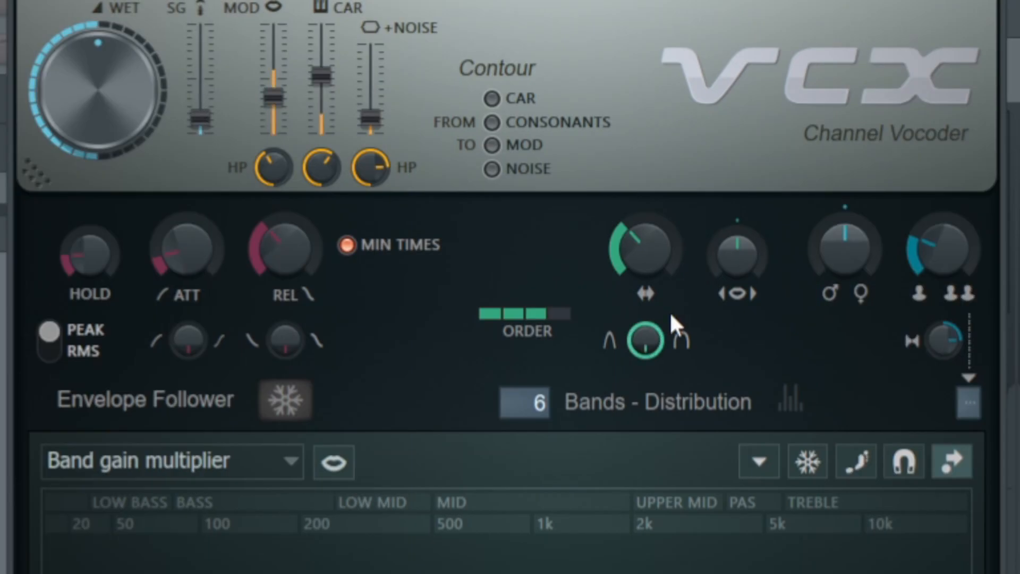
# Step: Nudge Vocodex's band width and modulator shift down and back up, leaving the band width slightly wider
pyautogui.scroll(-2, 636, 250)
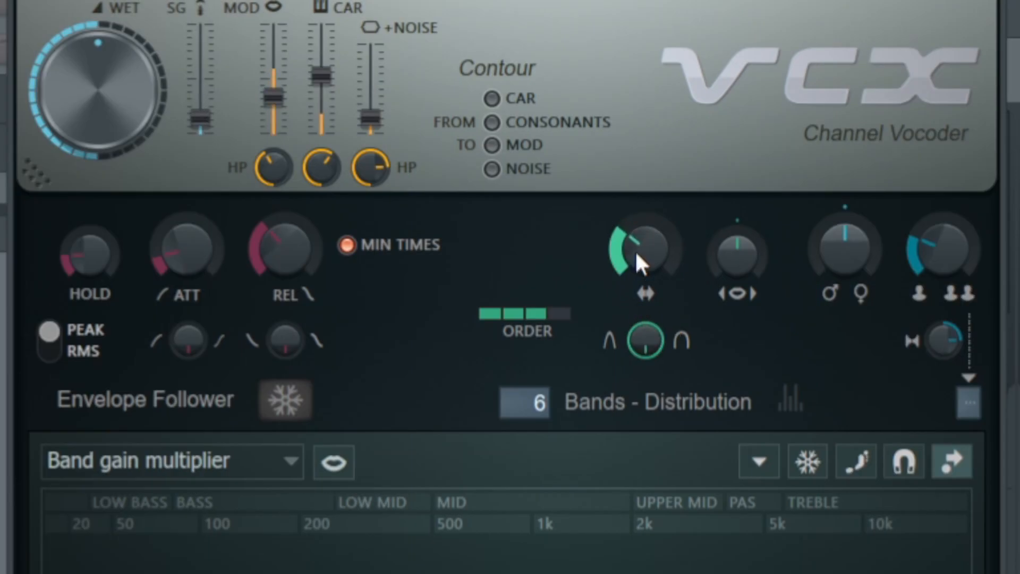
pyautogui.scroll(2, 636, 250)
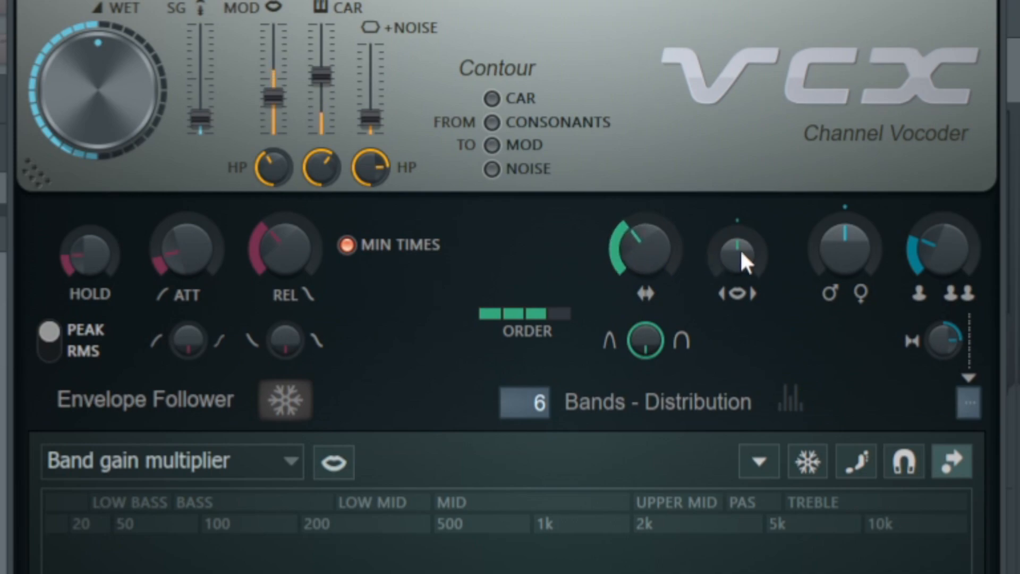
pyautogui.scroll(-3, 732, 252)
pyautogui.scroll(3, 731, 247)
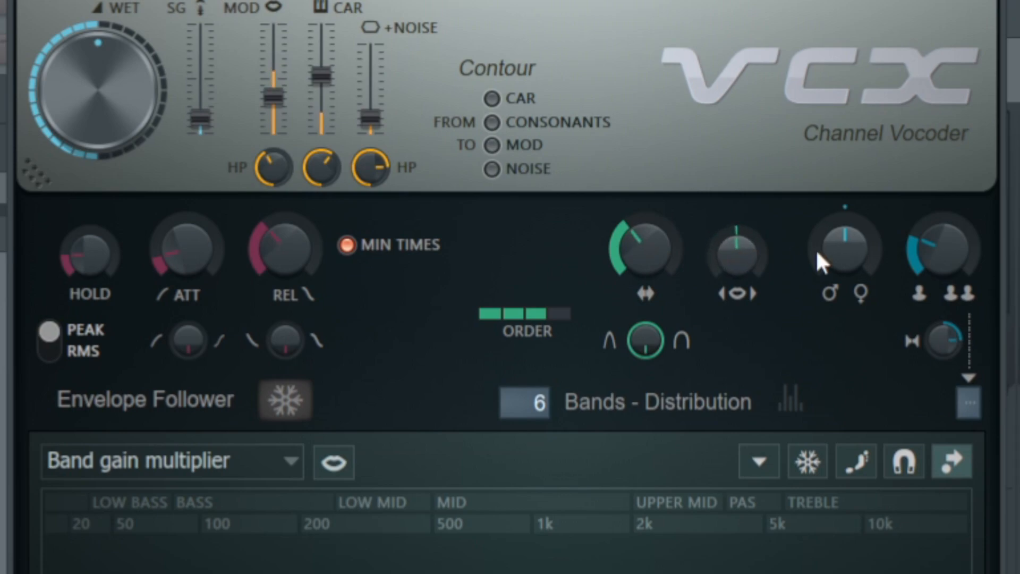
# Step: Sweep Vocodex's male–female shift up and down and settle it just above the centre
pyautogui.scroll(3, 845, 253)
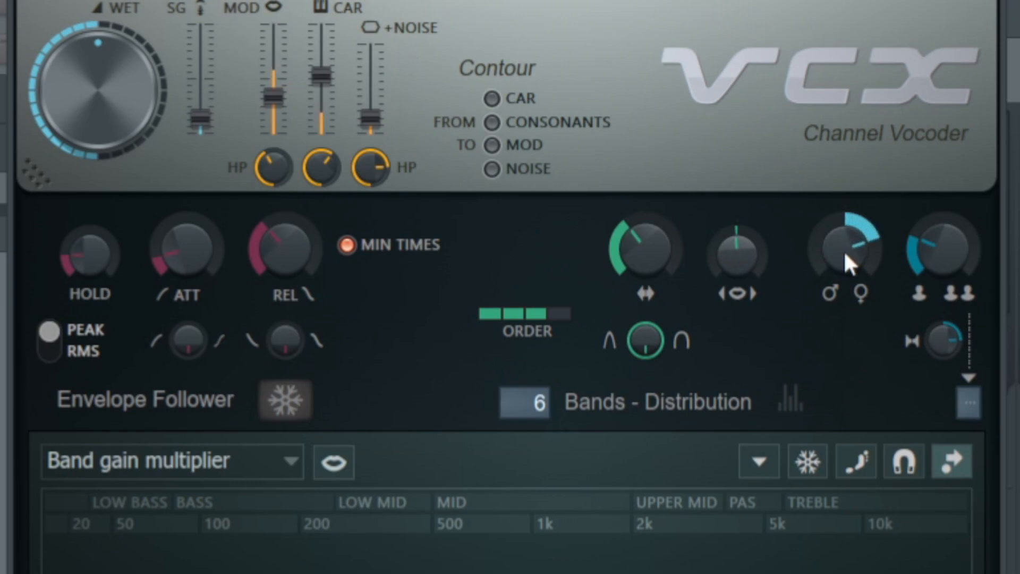
pyautogui.scroll(-3, 845, 255)
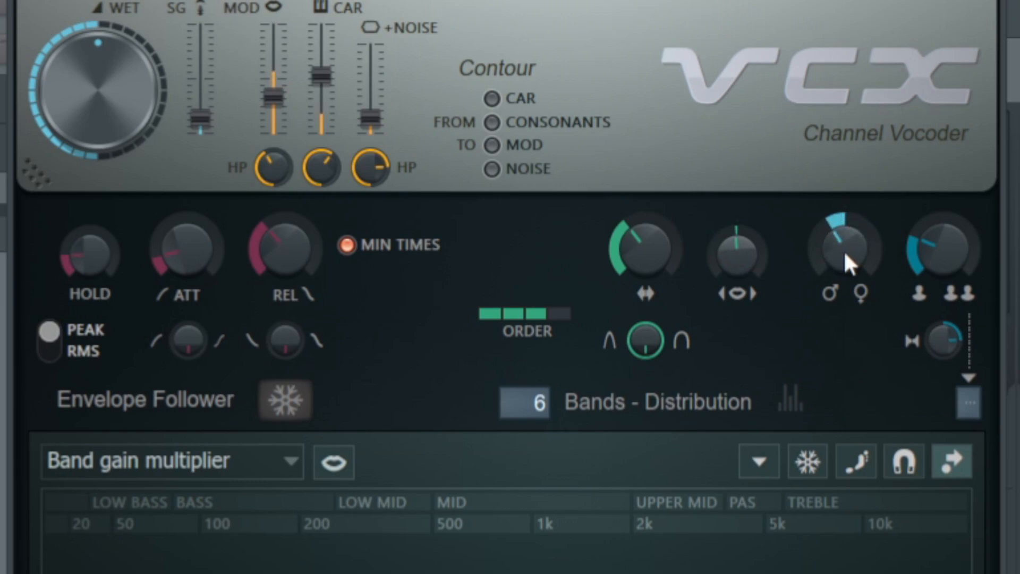
pyautogui.scroll(2, 843, 250)
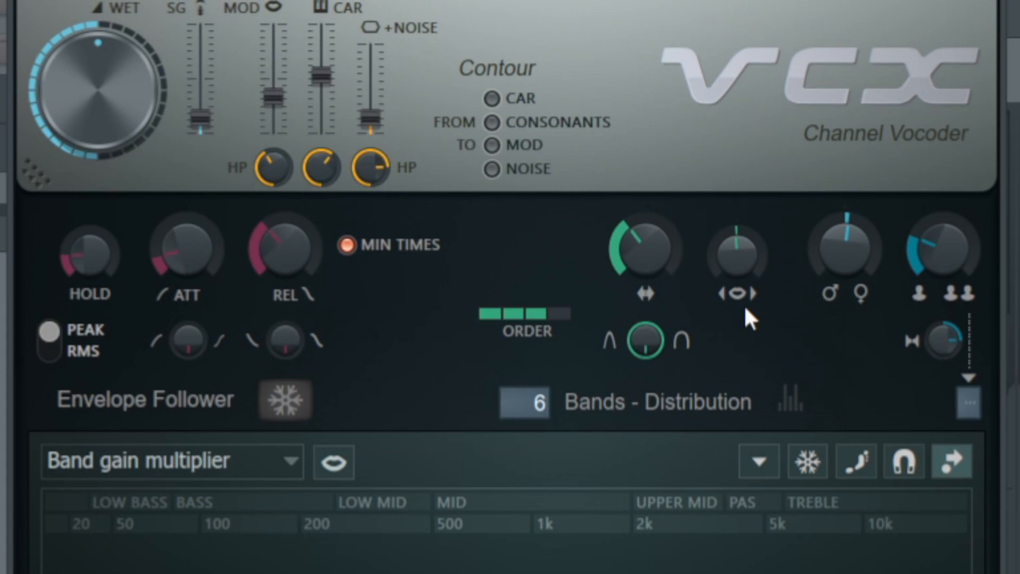
# Step: In Serum, raise the Env 1 attack to 3.57 s and bring it back down
pyautogui.click(239, 289)
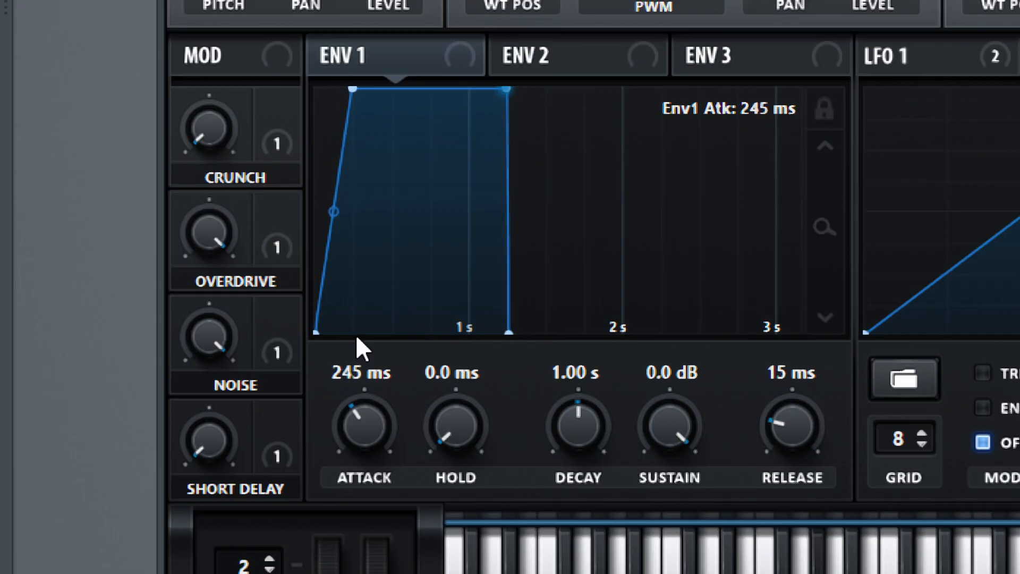
pyautogui.moveTo(356, 334); pyautogui.dragTo(373, 273)
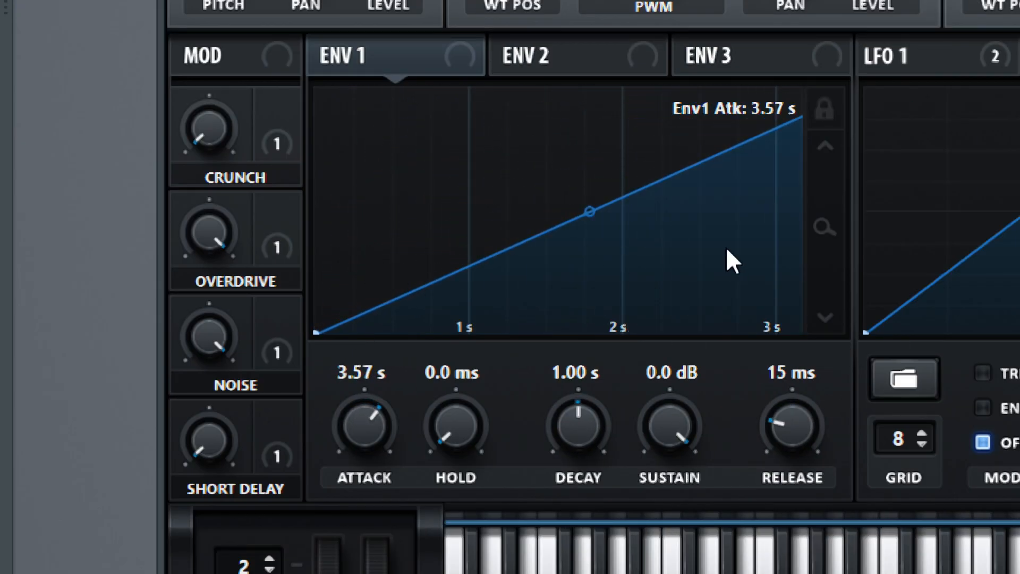
pyautogui.moveTo(353, 417); pyautogui.dragTo(353, 468)
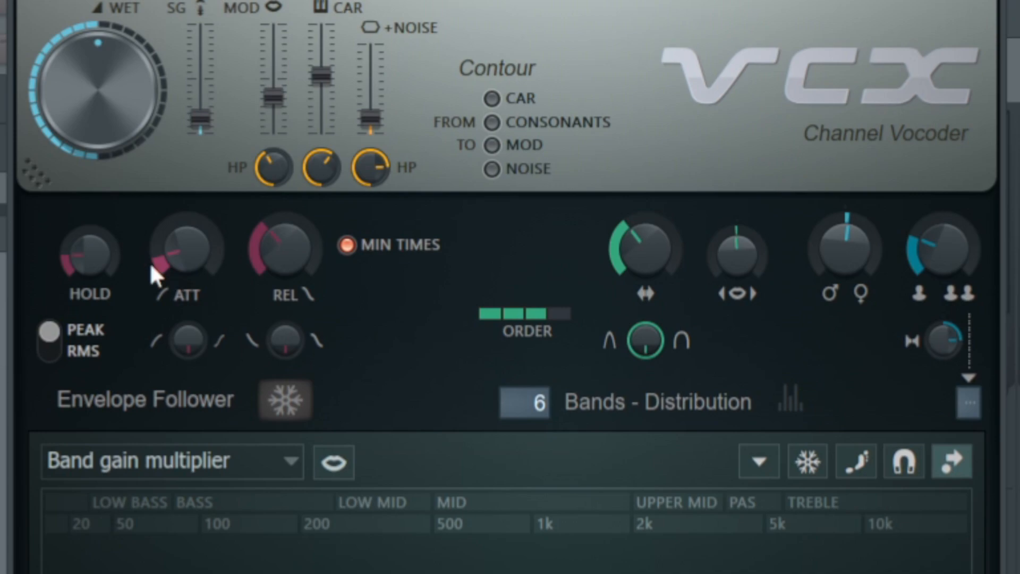
# Step: Lower the hold of Vocodex's envelope follower and sweep its attack up and back down to a short setting
pyautogui.click(271, 240)
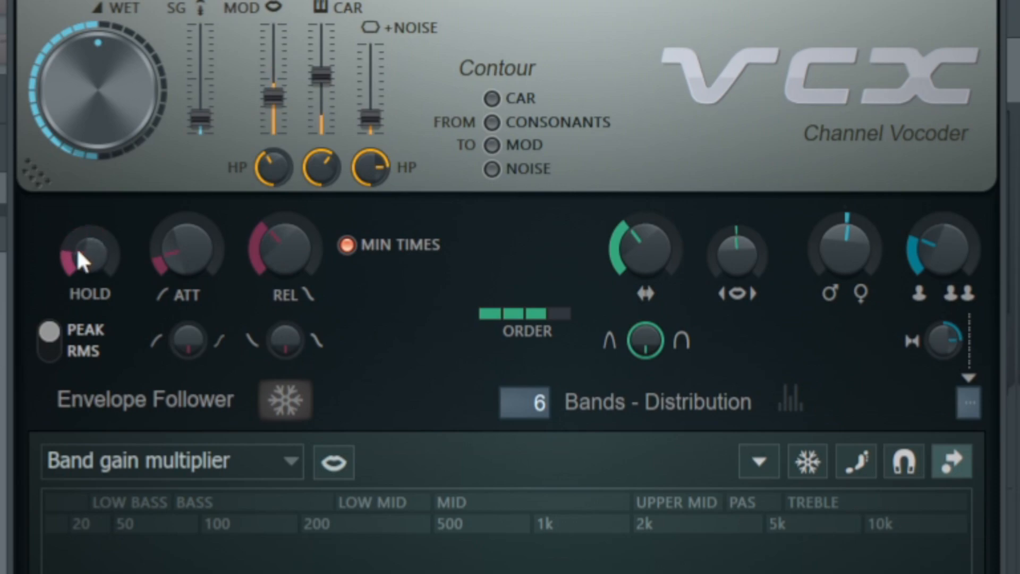
pyautogui.scroll(5, 207, 250)
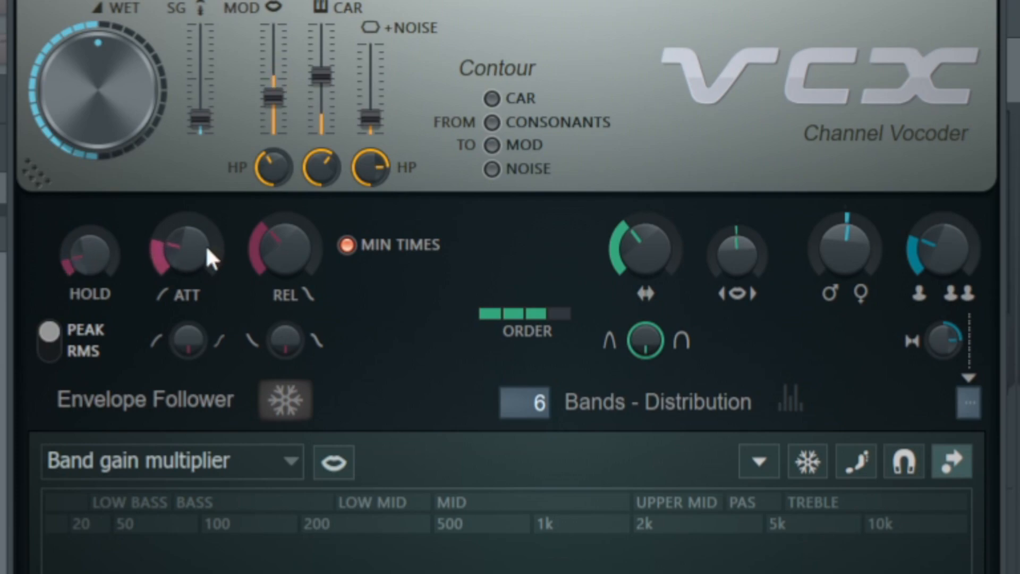
pyautogui.scroll(2, 207, 257)
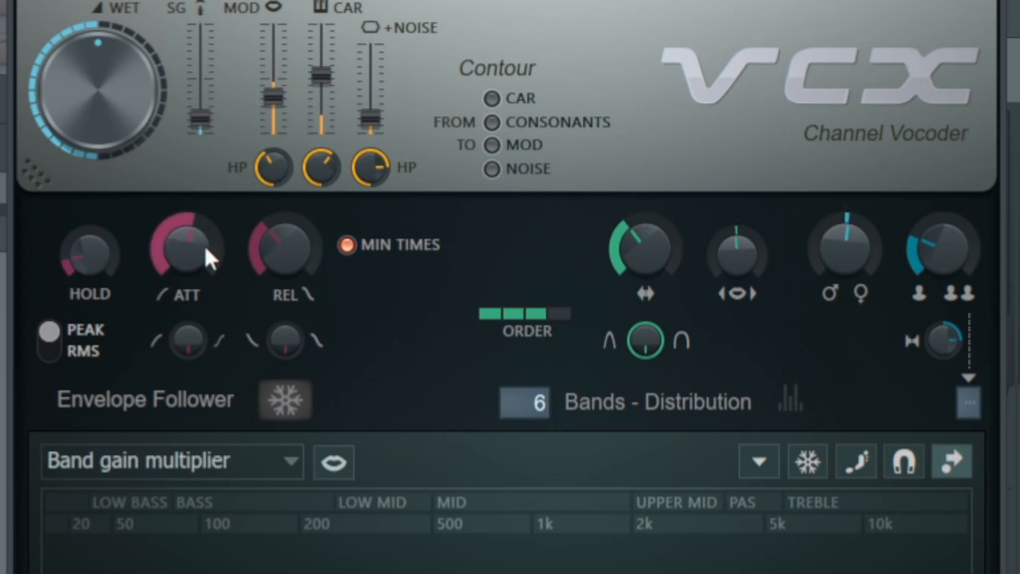
pyautogui.scroll(-6, 205, 250)
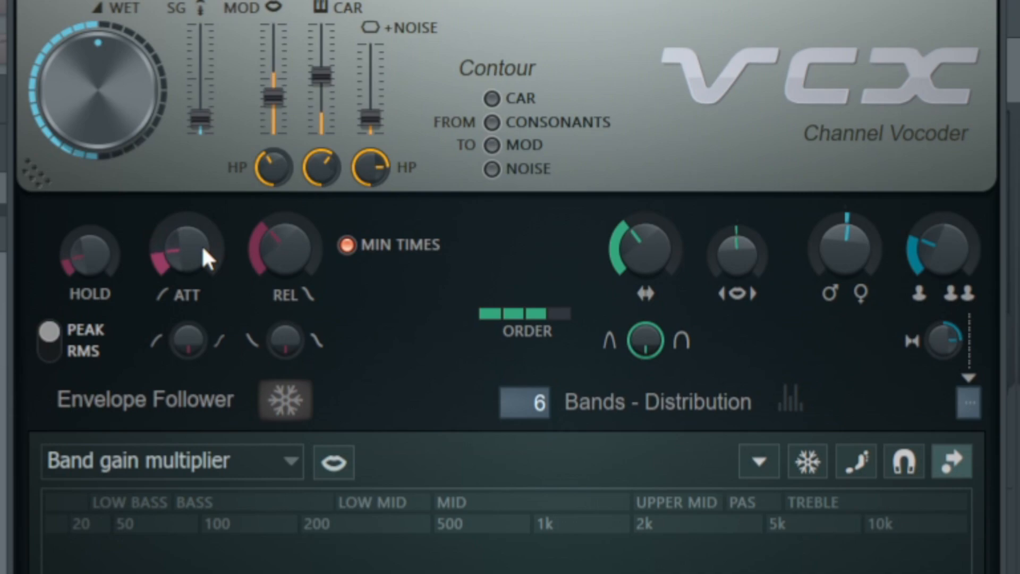
pyautogui.scroll(-1, 201, 244)
pyautogui.scroll(2, 291, 253)
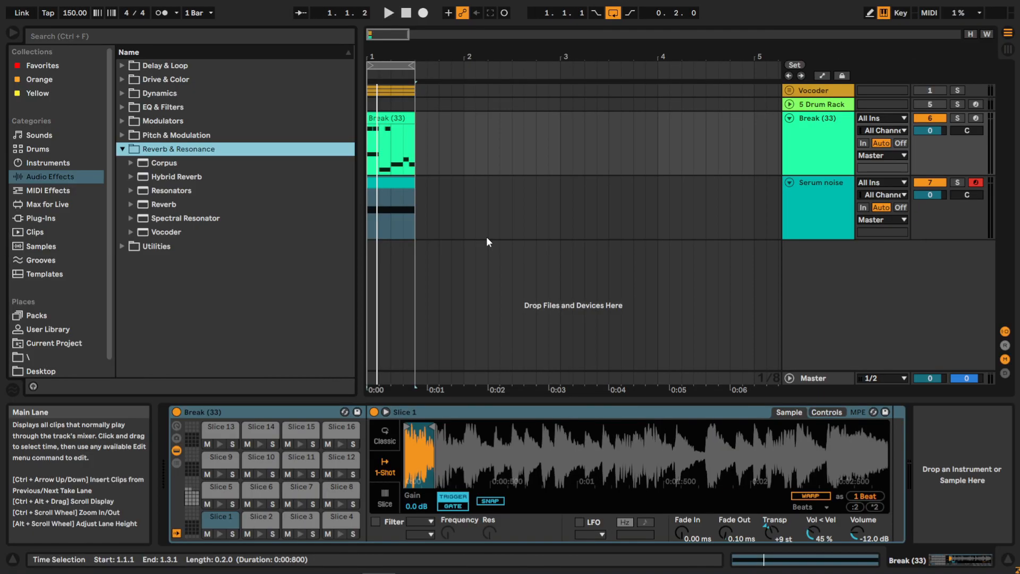
# Step: In Ableton Live, add the Vocoder audio effect after the drum rack on the Break (33) track
pyautogui.click(163, 232)
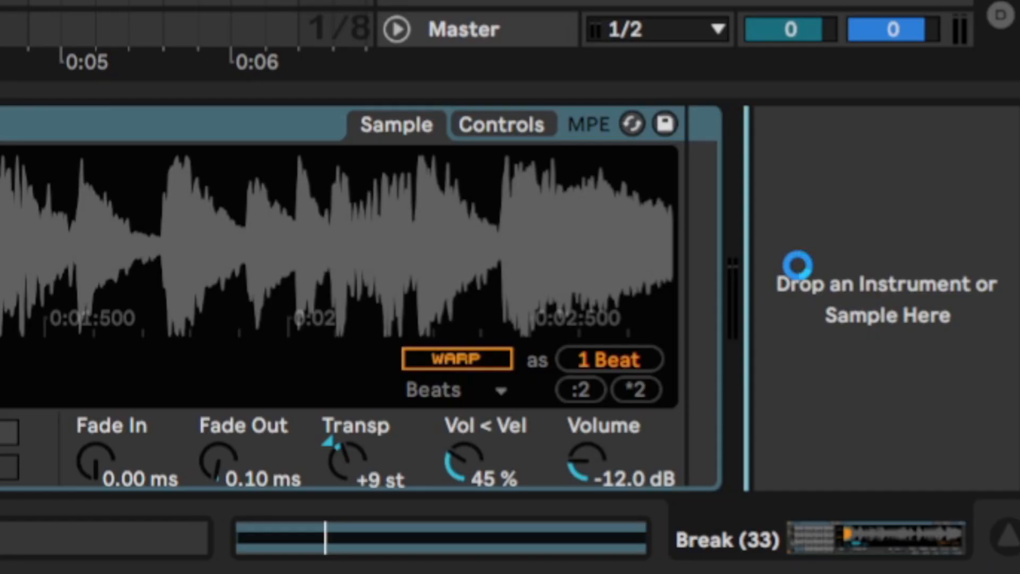
pyautogui.press('Return')
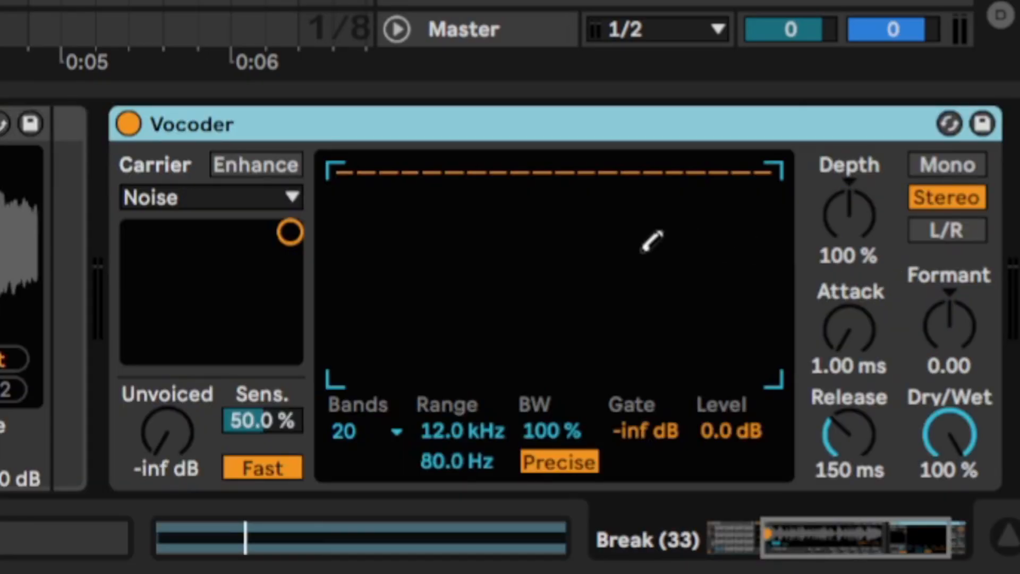
pyautogui.click(490, 257)
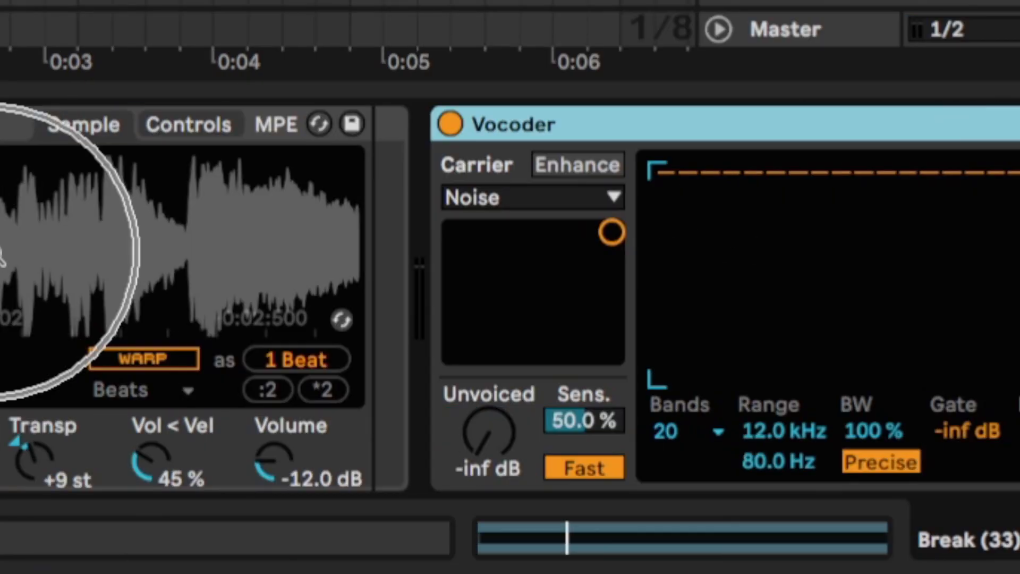
pyautogui.hscroll(5, 1010, 334)
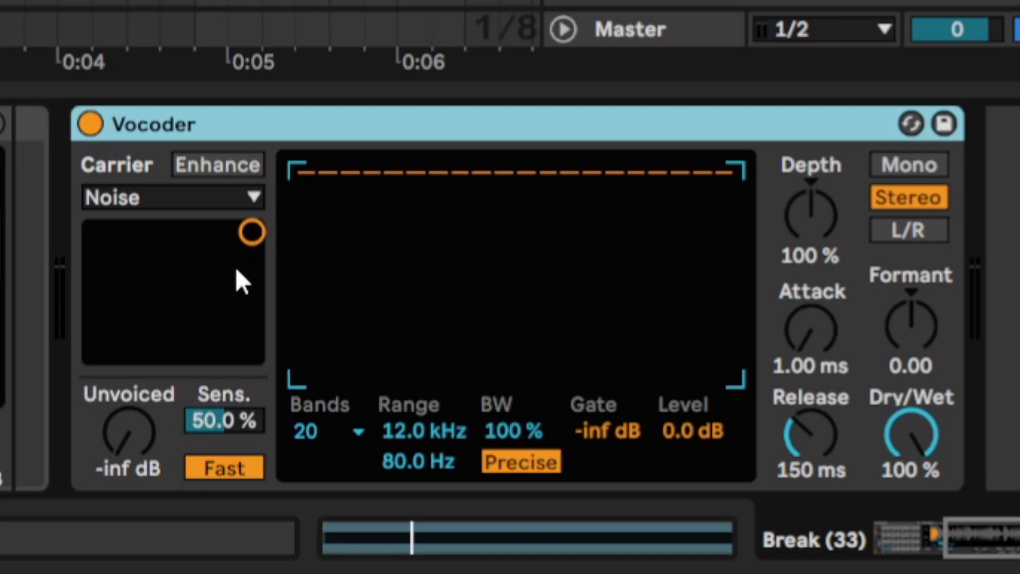
# Step: Set the Vocoder's carrier to External with audio from Serum noise, and deactivate the Serum noise track
pyautogui.click(187, 197)
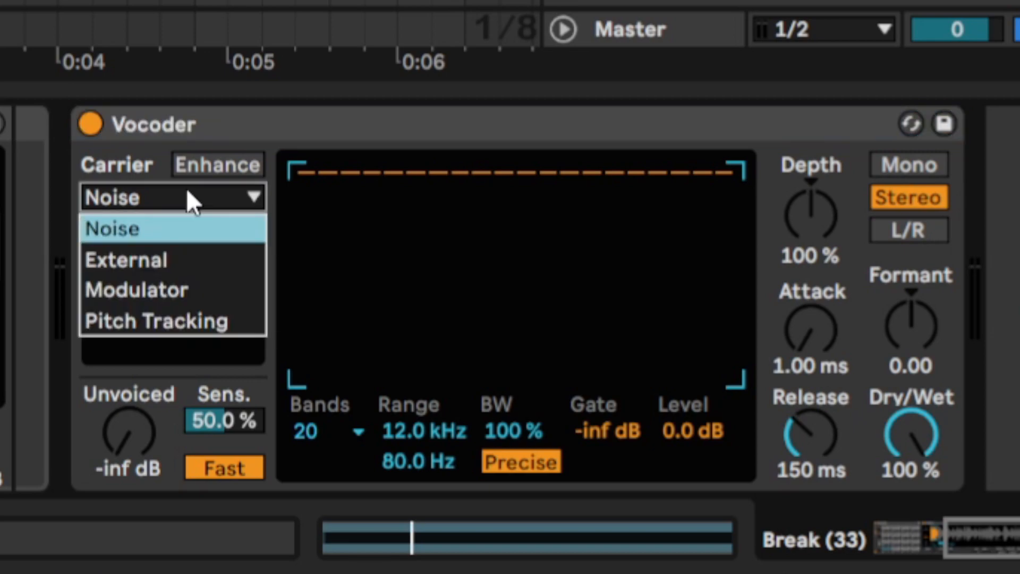
pyautogui.click(183, 260)
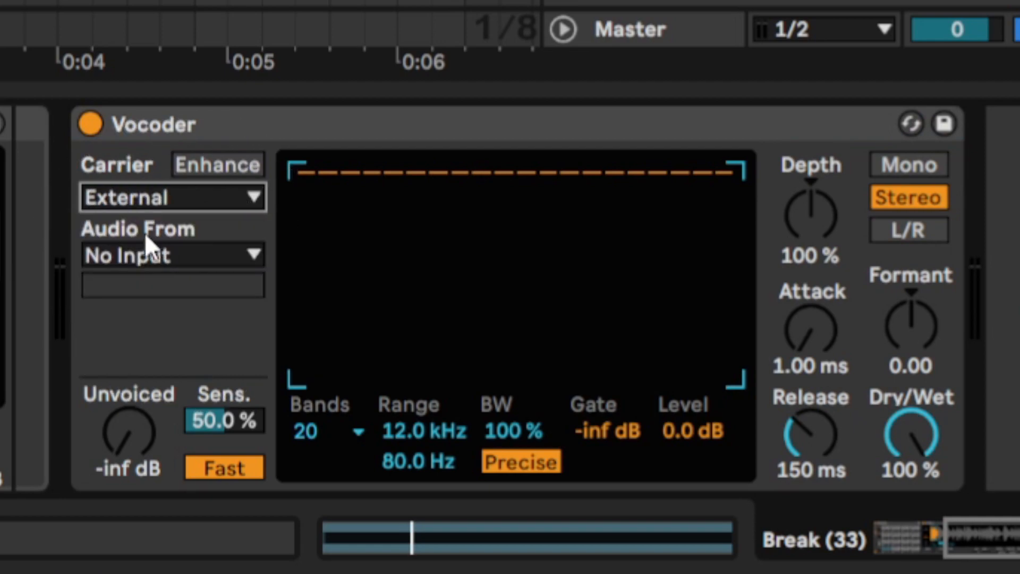
pyautogui.click(177, 257)
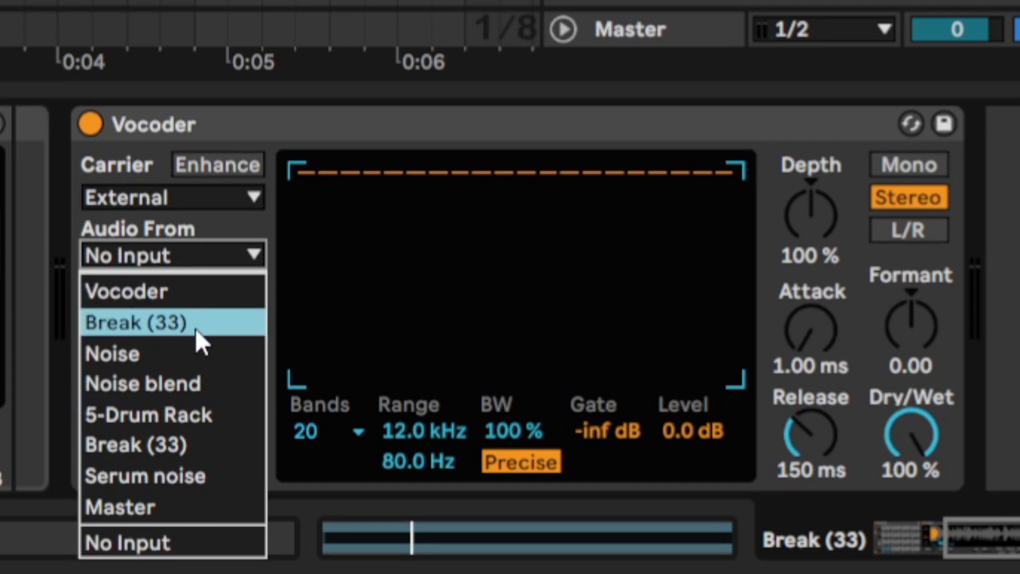
pyautogui.click(194, 478)
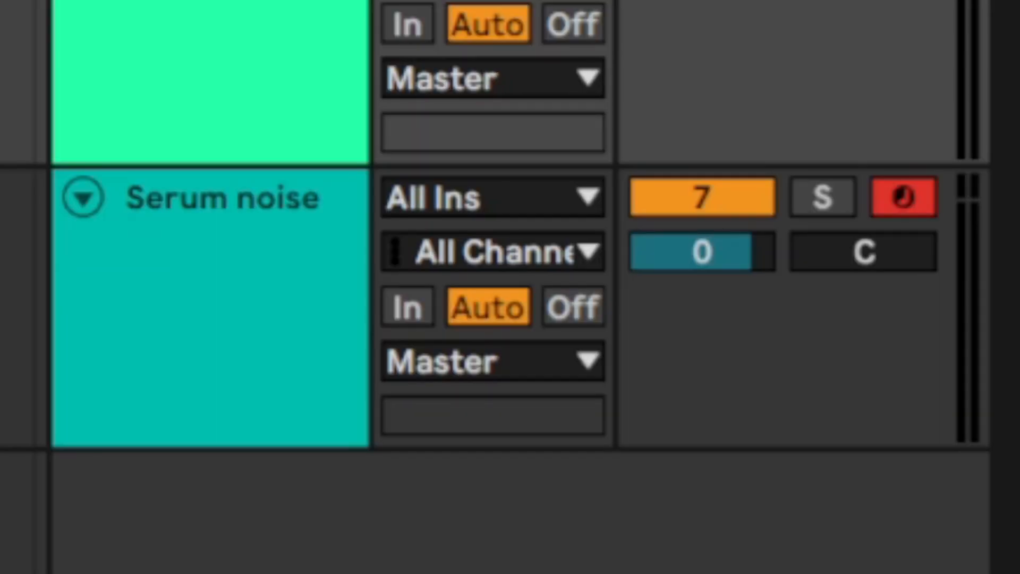
pyautogui.click(706, 199)
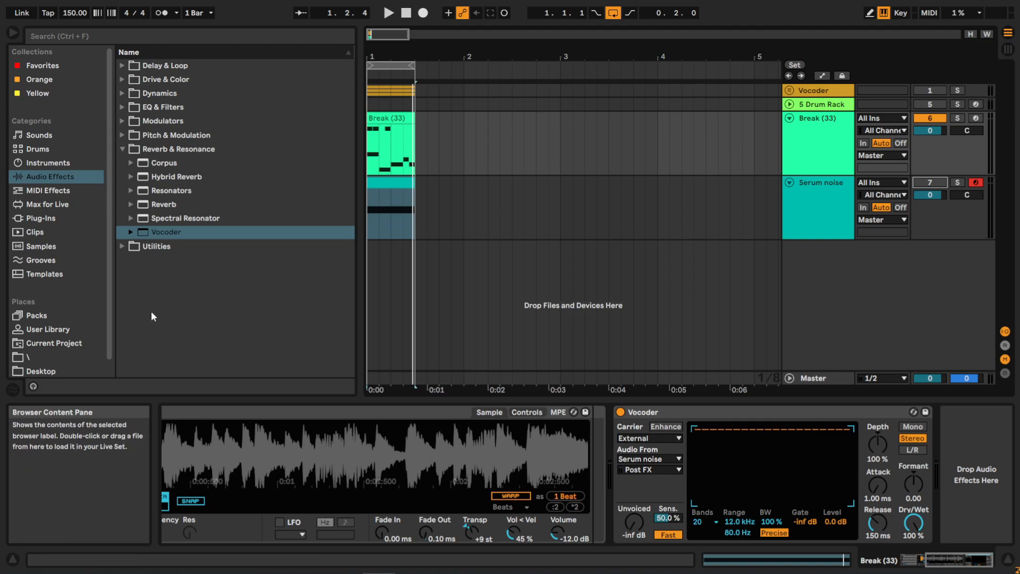
# Step: Insert an Audio Effect Rack before the Vocoder on Break (33) and create a chain named Vocoder in it
pyautogui.click(154, 246)
pyautogui.moveTo(164, 192); pyautogui.dragTo(611, 504)
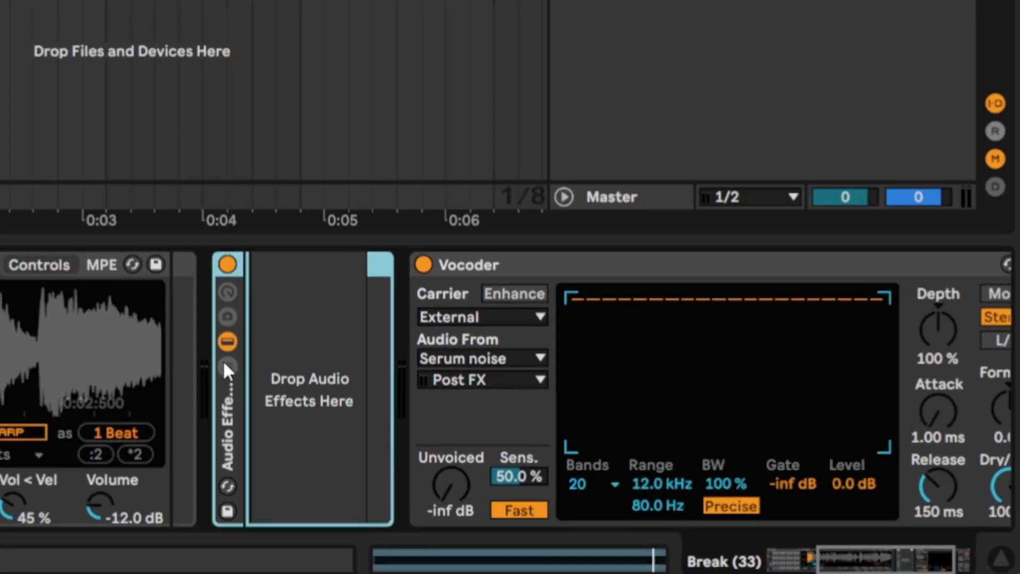
pyautogui.click(621, 462)
pyautogui.rightClick(667, 462)
pyautogui.click(675, 468)
pyautogui.hotkey('ctrl', 'r')
pyautogui.write('Vocoder')
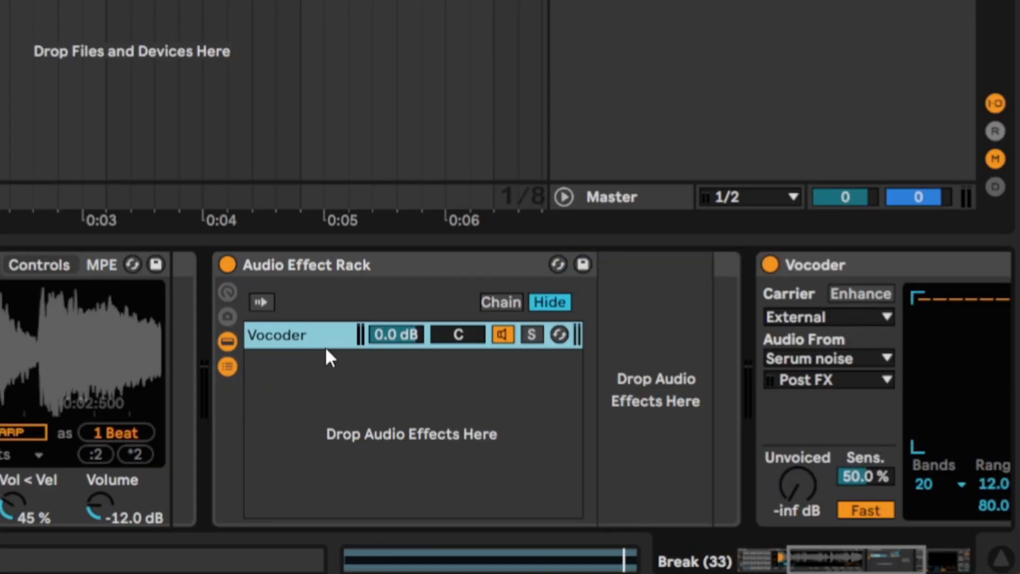
pyautogui.press('Return')
# Step: Duplicate the Vocoder chain in the Audio Effect Rack and rename the copy HPF
pyautogui.hotkey('ctrl', 'd')
pyautogui.hotkey('ctrl', 'r')
pyautogui.write('HPF')
pyautogui.press('Return')
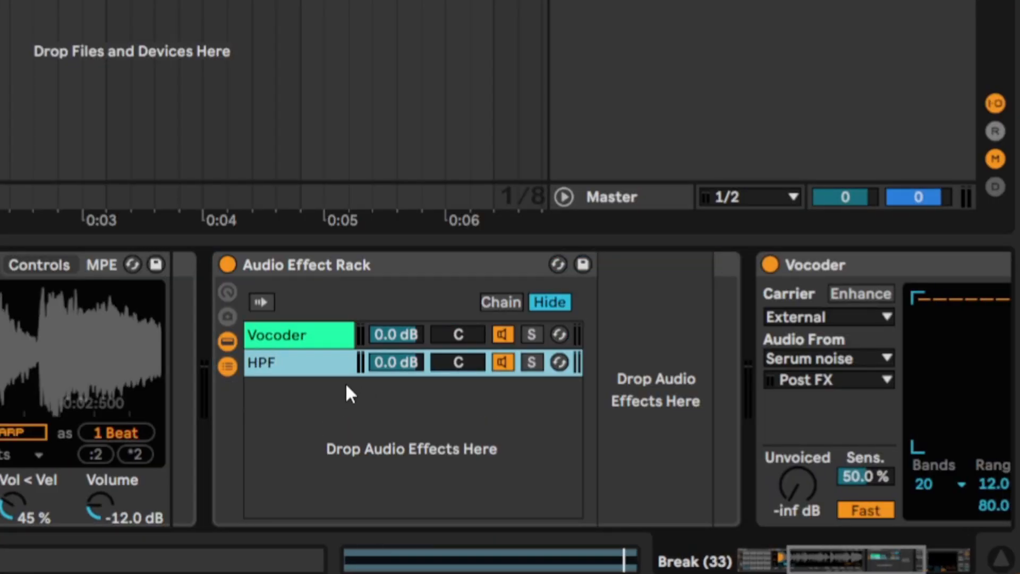
# Step: Move the Vocoder device into the Audio Effect Rack's Vocoder chain on Break (33) and select the HPF chain
pyautogui.click(882, 550)
pyautogui.press('Up')
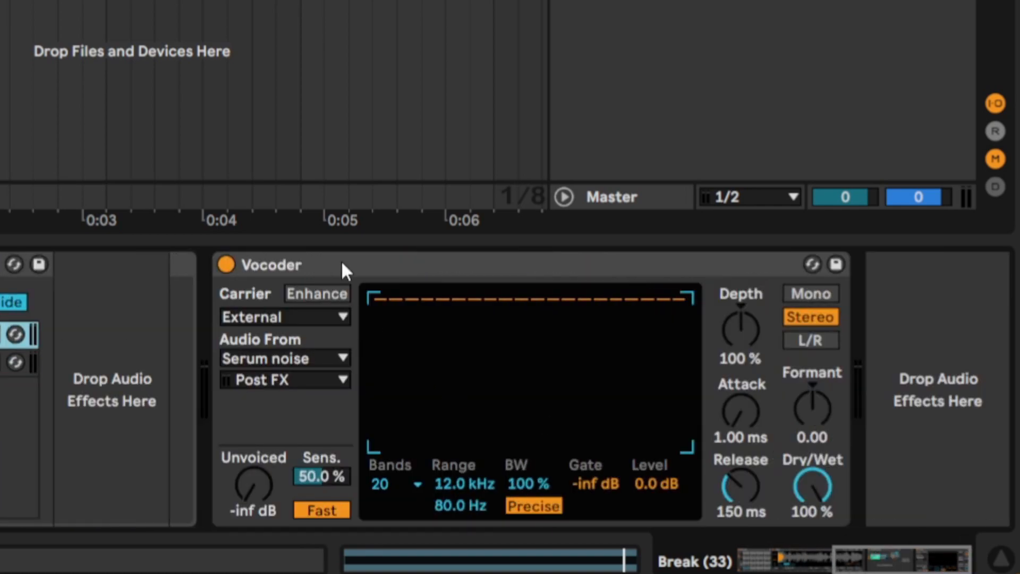
pyautogui.moveTo(341, 259); pyautogui.dragTo(133, 328)
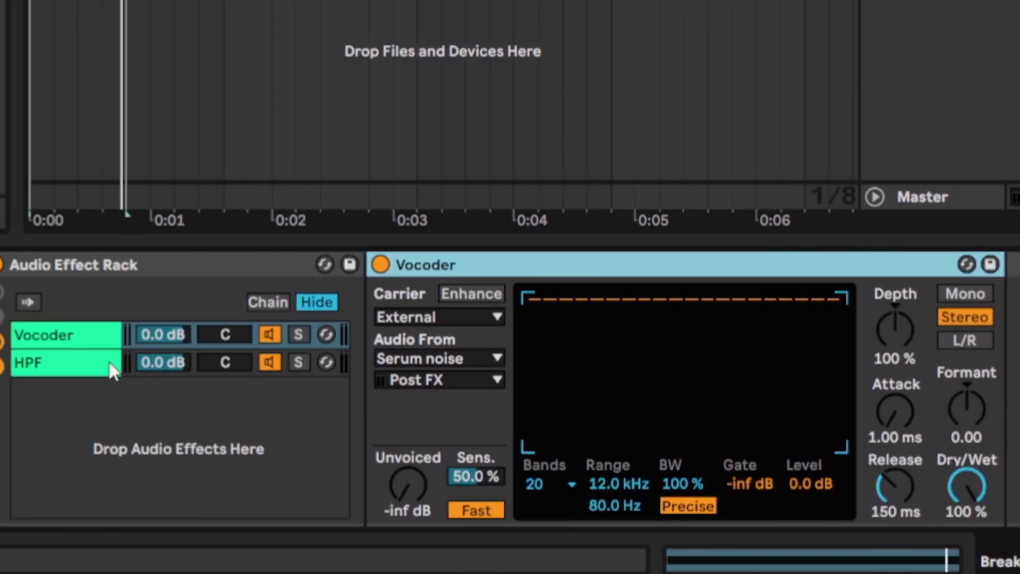
pyautogui.click(119, 362)
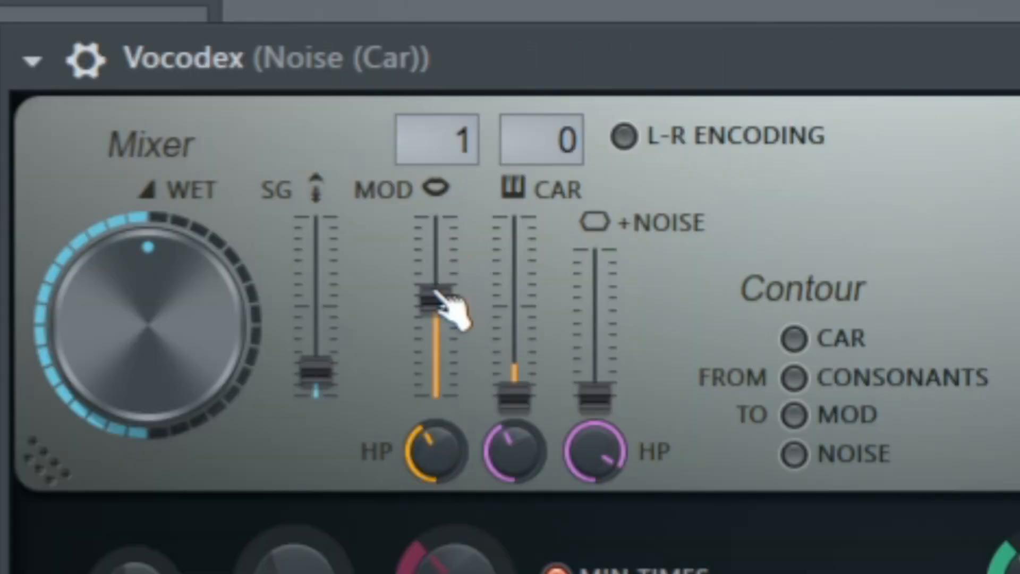
# Step: Switch to FL Studio and lower the modulator level in the Vocodex mixer on the Noise carrier track
pyautogui.moveTo(439, 296); pyautogui.dragTo(436, 343)
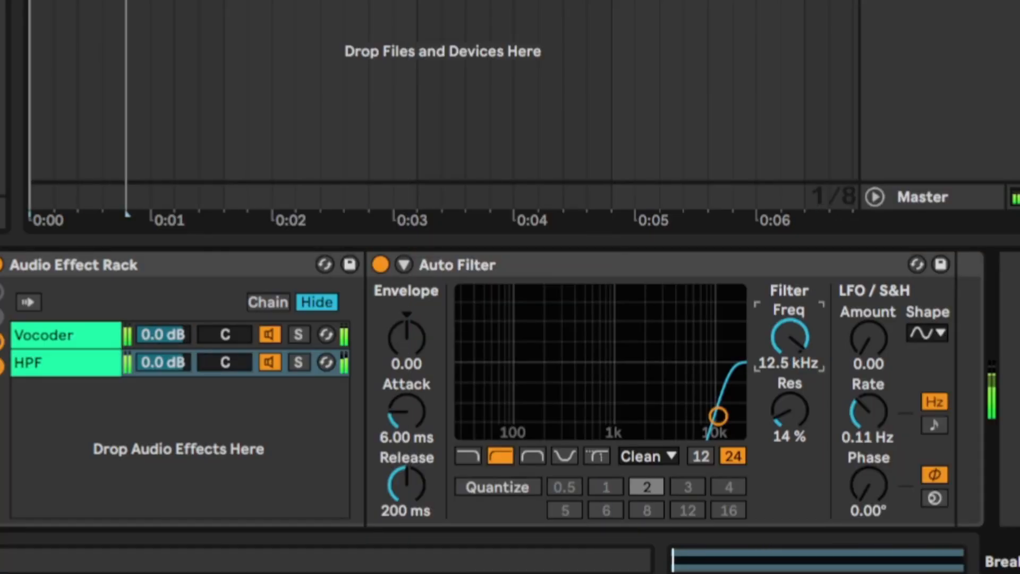
# Step: In Ableton Live, set the HPF chain's Auto Filter frequency to 475 Hz and lower the chain's volume
pyautogui.moveTo(790, 342); pyautogui.dragTo(790, 435)
pyautogui.write('475')
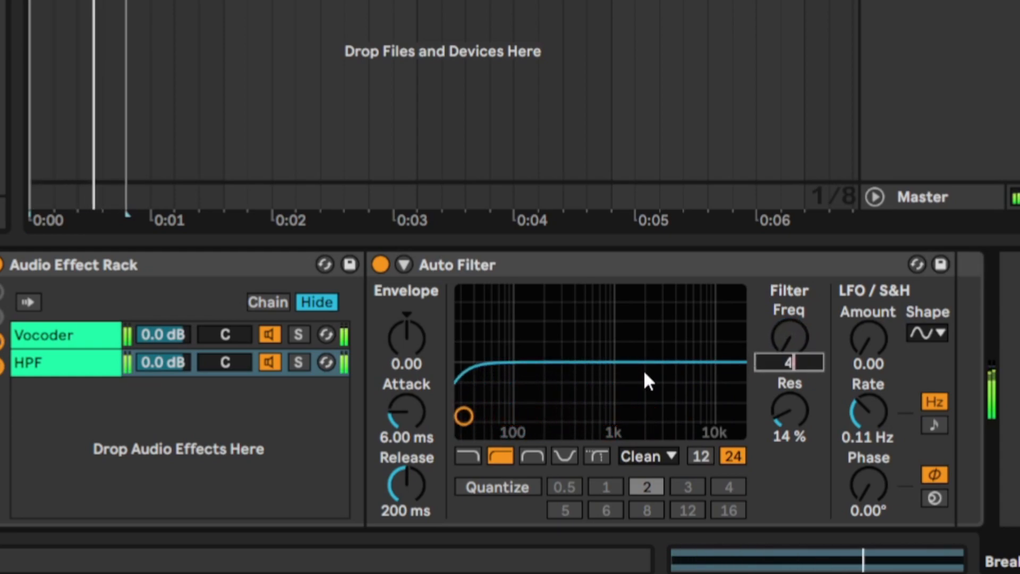
pyautogui.press('Return')
pyautogui.moveTo(177, 361); pyautogui.dragTo(178, 388)
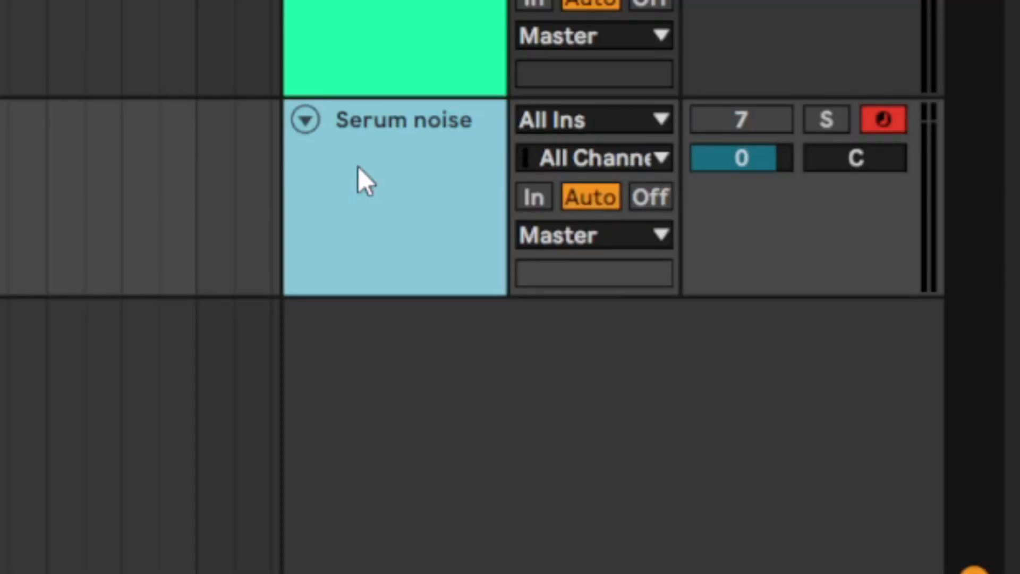
# Step: Duplicate the Serum noise track, rename the copy Serum noise m, and fold the original track
pyautogui.hotkey('ctrl', 'd')
pyautogui.hotkey('ctrl', 'r')
pyautogui.press('Right')
pyautogui.write('m')
pyautogui.click(306, 120)
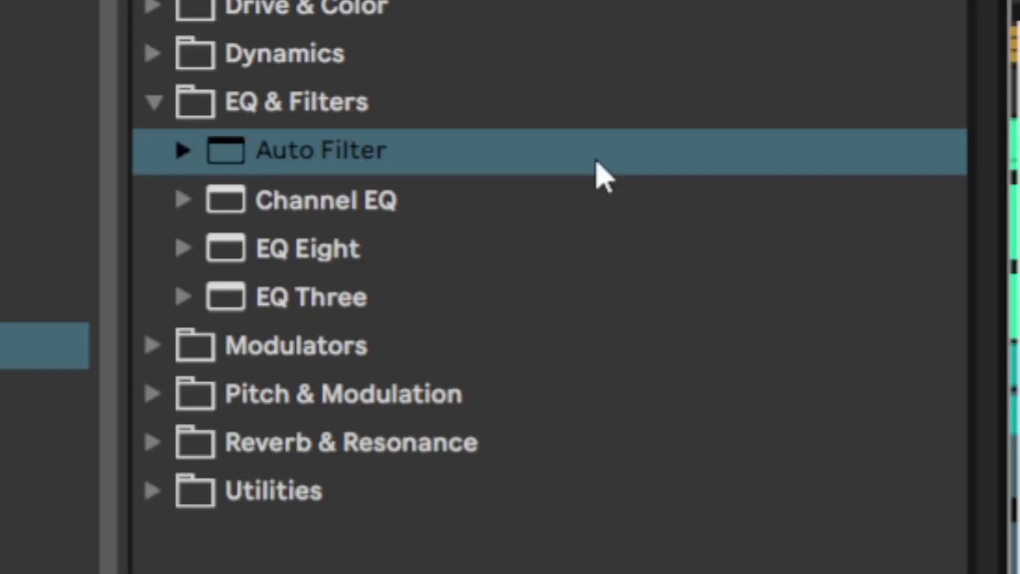
# Step: Add an Auto Filter to the Serum noise m track as a low-pass with a frequency of 1436 Hz
pyautogui.doubleClick(596, 160)
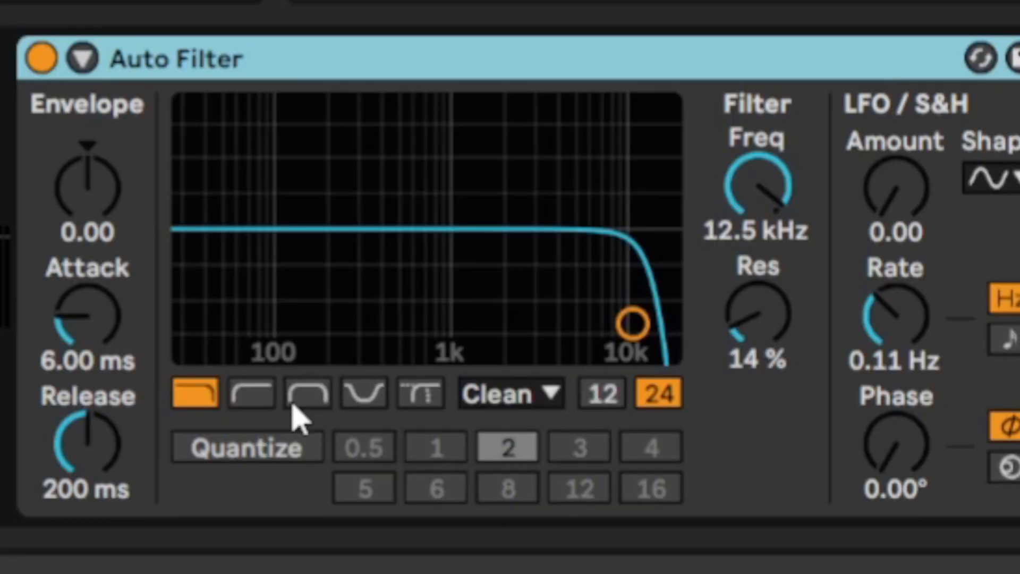
pyautogui.click(252, 393)
pyautogui.click(194, 391)
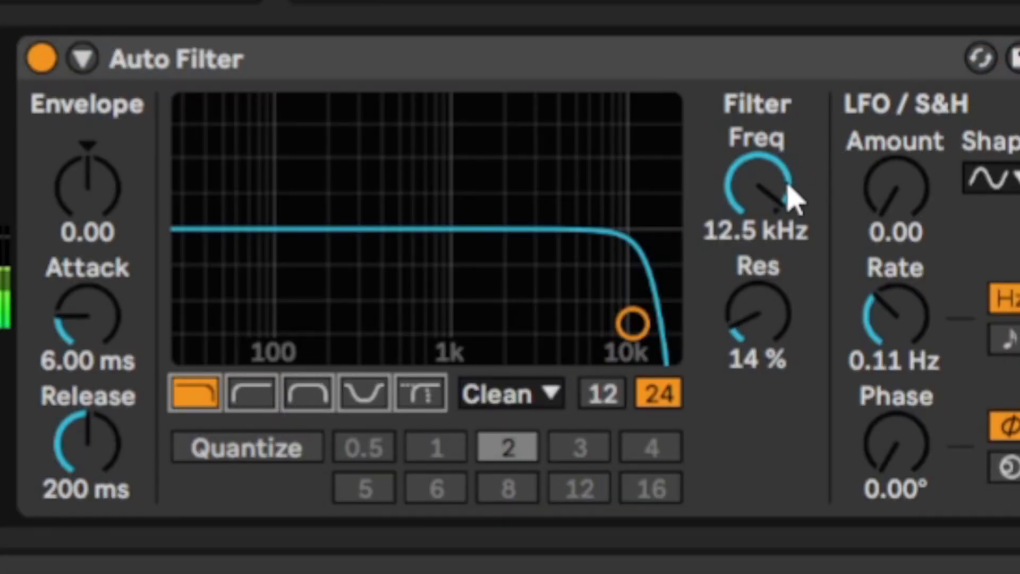
pyautogui.moveTo(760, 199); pyautogui.dragTo(760, 277)
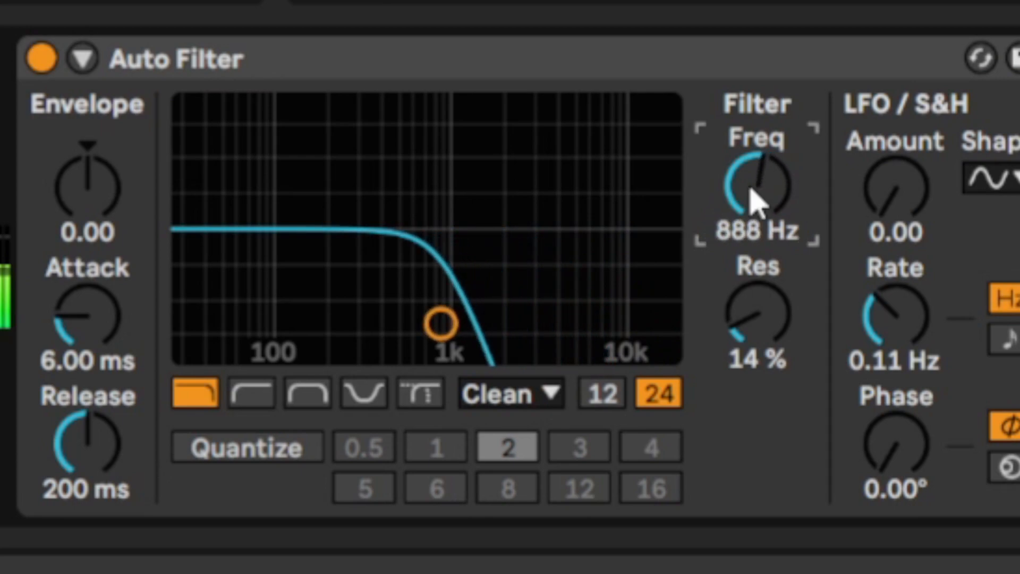
pyautogui.write('1436')
pyautogui.press('Return')
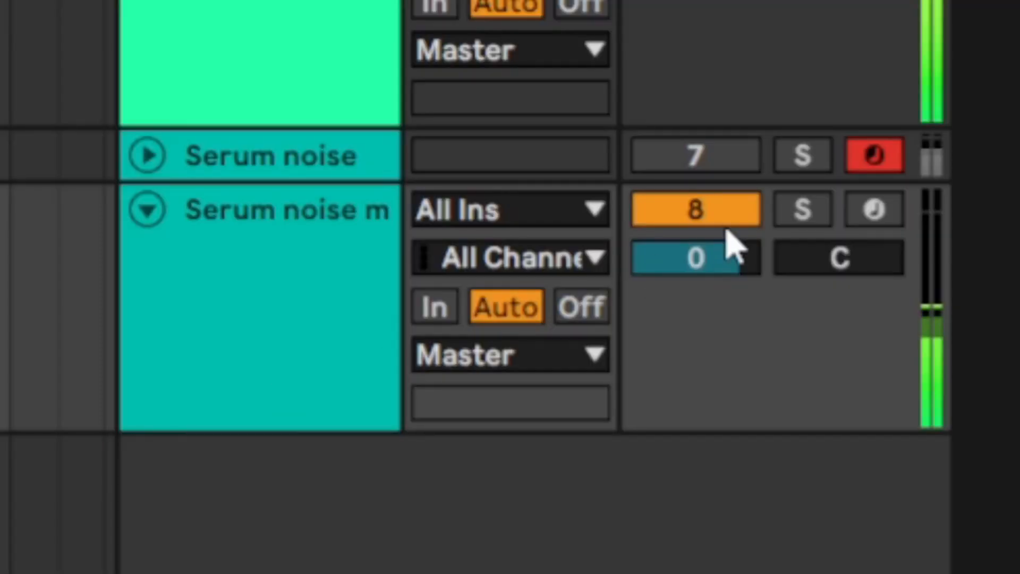
# Step: Lower the Serum noise m track's volume to -7.8 dB and toggle the track off and on to compare
pyautogui.moveTo(733, 250); pyautogui.dragTo(711, 270)
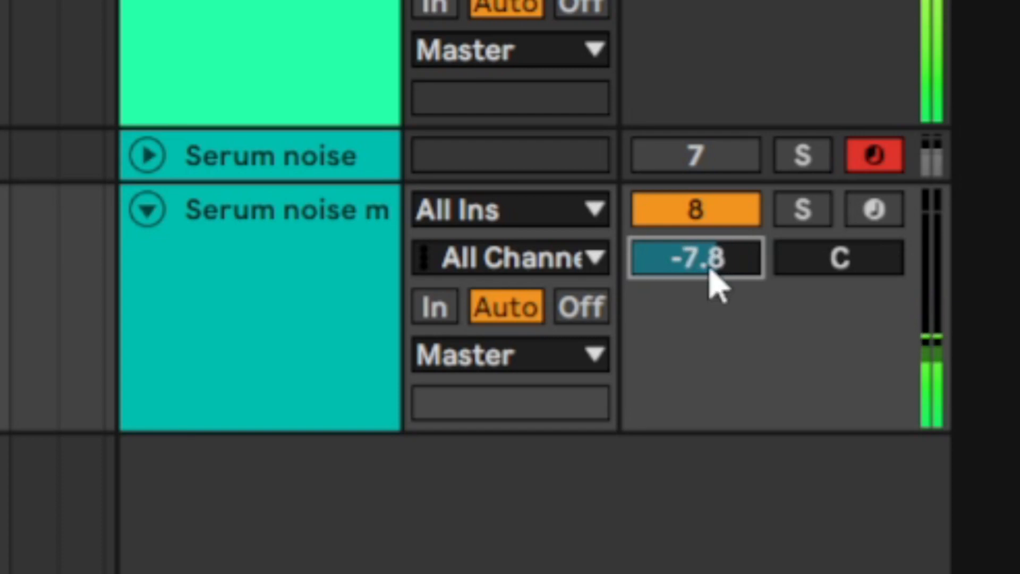
pyautogui.click(691, 212)
pyautogui.click(694, 211)
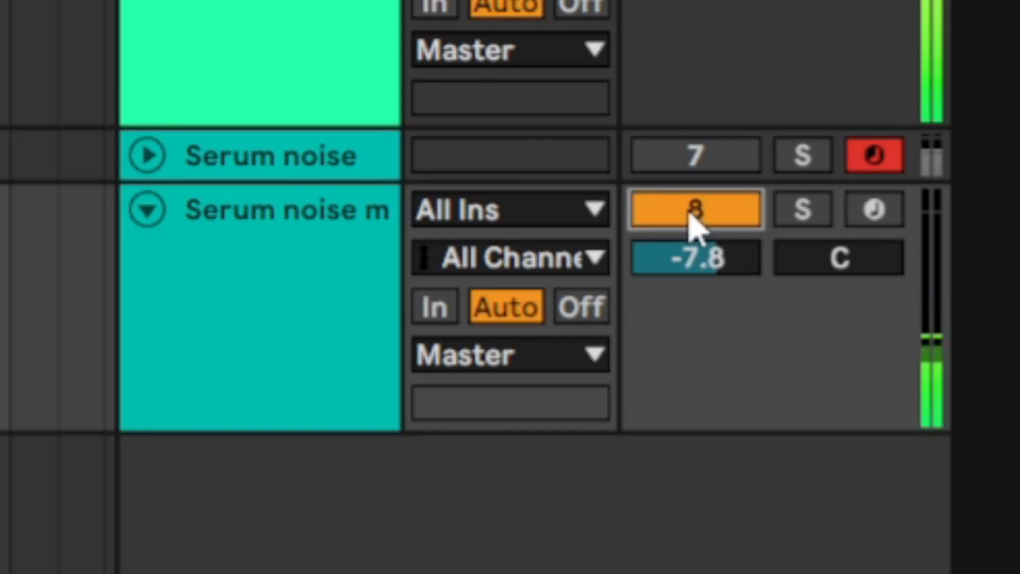
# Step: Show the Break (33) track's Vocoder and raise its Unvoiced level to 0.0 dB during playback
pyautogui.click(237, 30)
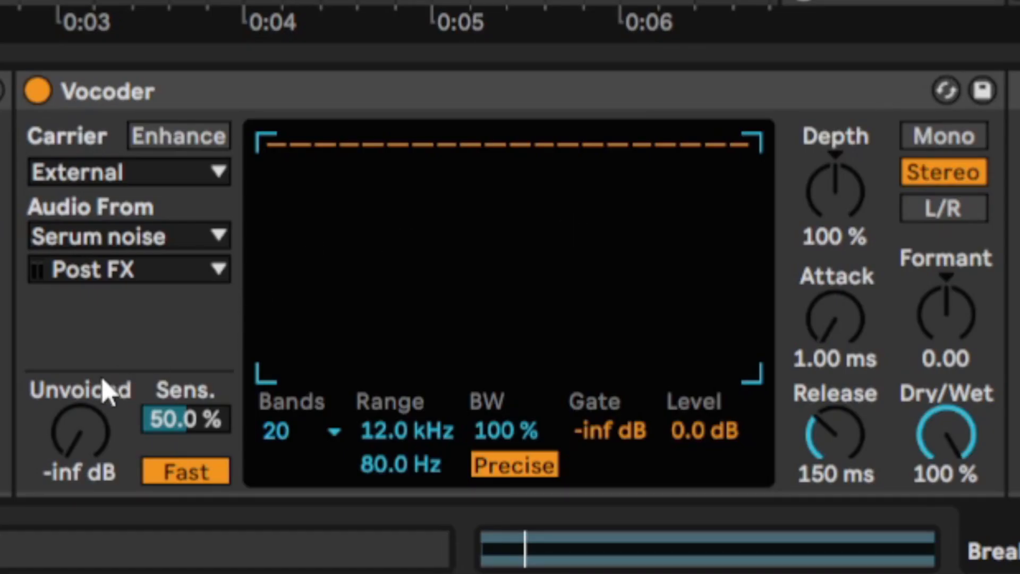
pyautogui.click(91, 423)
pyautogui.press('space')
pyautogui.moveTo(92, 419); pyautogui.dragTo(91, 324)
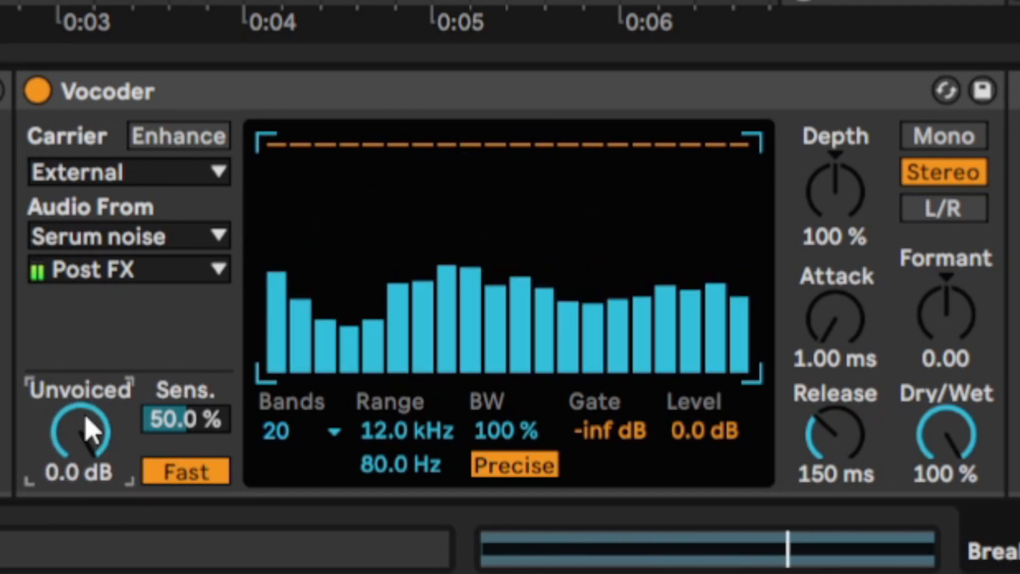
pyautogui.press('space')
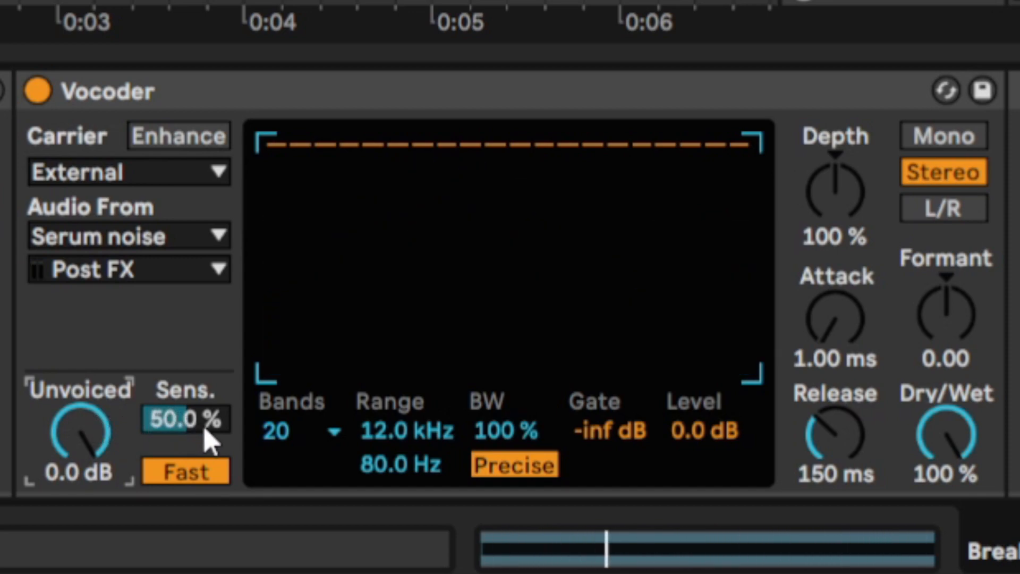
# Step: Switch the Vocoder's unvoiced detection between Slow and Fast during playback to compare the sound
pyautogui.click(169, 481)
pyautogui.press('space')
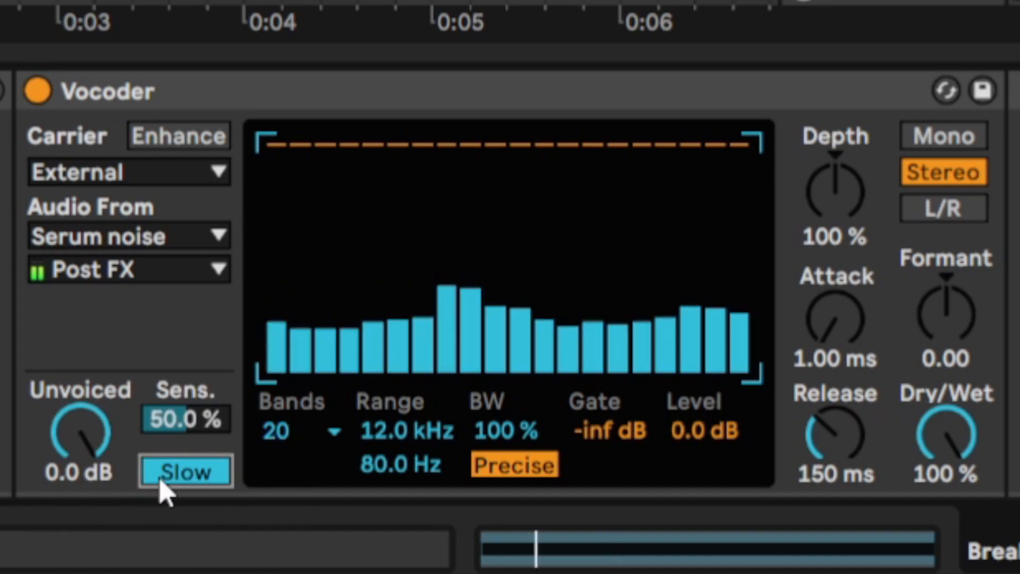
pyautogui.click(162, 481)
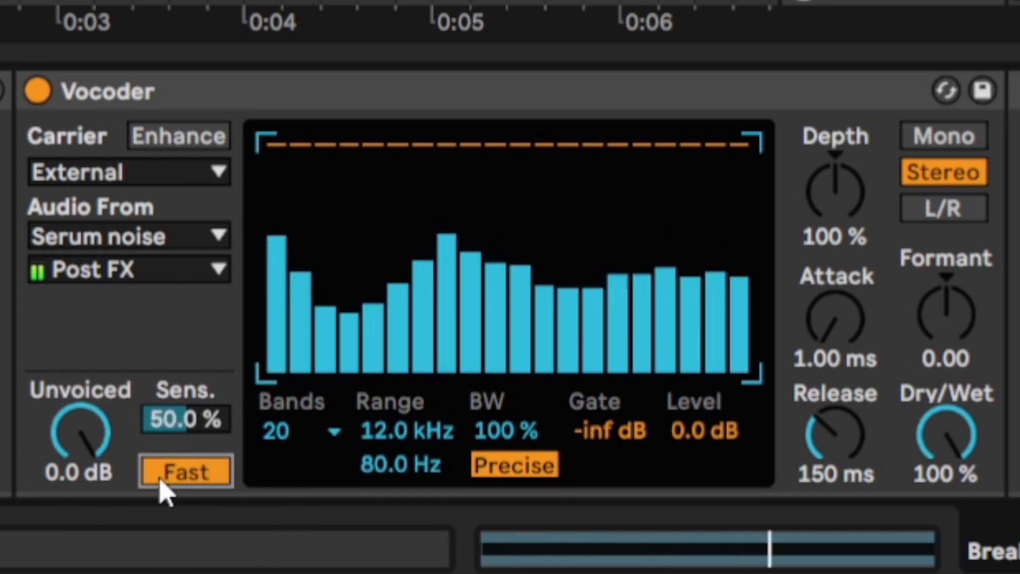
pyautogui.click(161, 481)
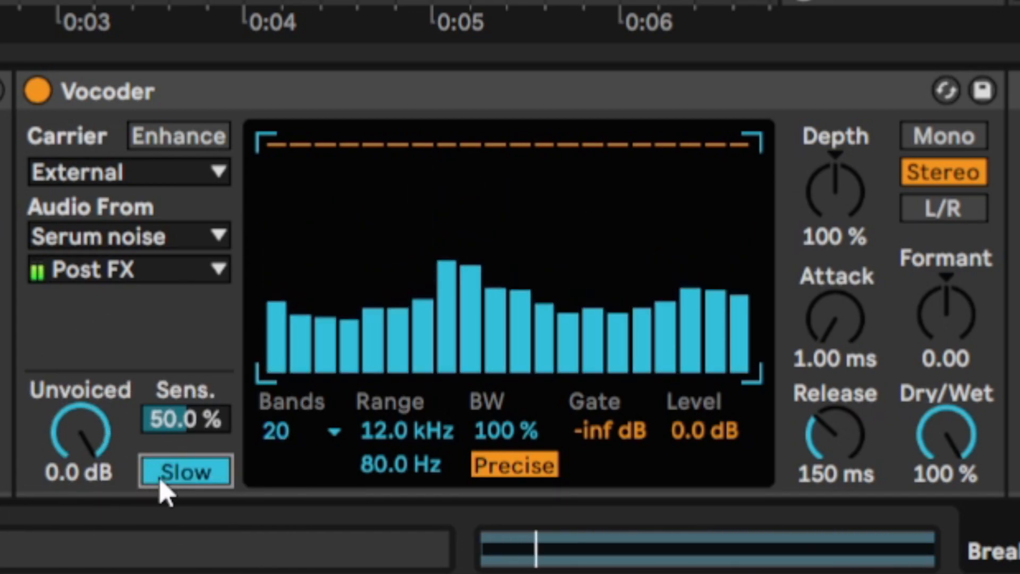
pyautogui.click(162, 481)
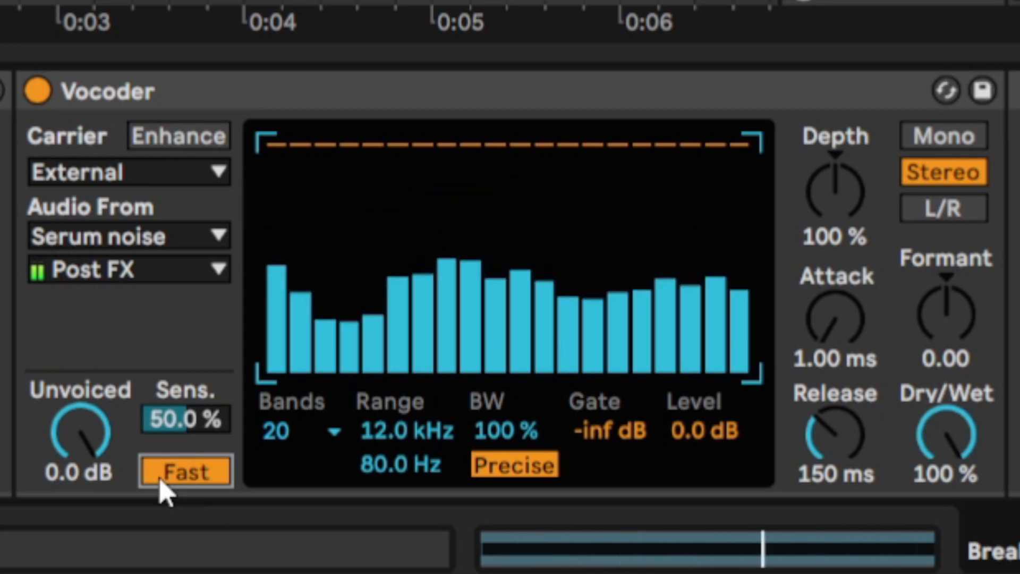
# Step: Set the Vocoder's Unvoiced level to -14 dB and its sensitivity to 52.5 % while listening
pyautogui.click(172, 420)
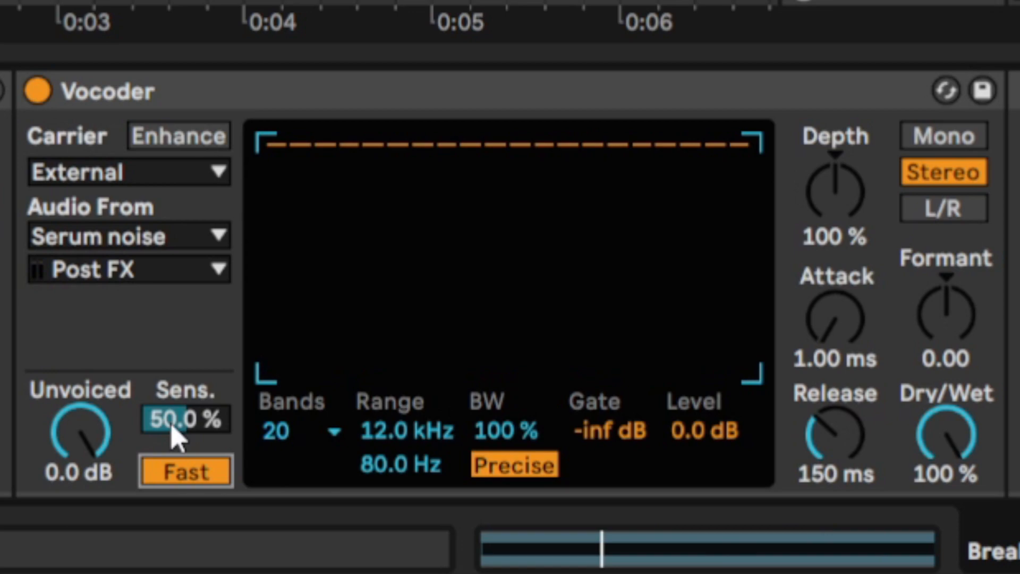
pyautogui.press('space')
pyautogui.moveTo(173, 438)
pyautogui.mouseDown()
pyautogui.moveTo(173, 429)
pyautogui.moveTo(173, 471)
pyautogui.moveTo(173, 433)
pyautogui.mouseUp()
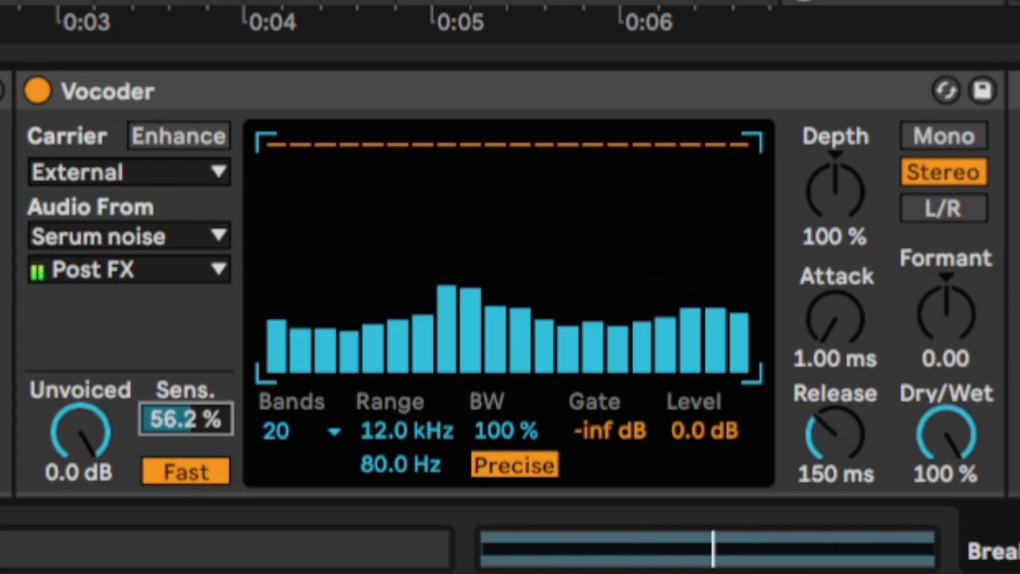
pyautogui.moveTo(93, 440); pyautogui.dragTo(93, 472)
pyautogui.write('-14')
pyautogui.press('Return')
pyautogui.moveTo(173, 440); pyautogui.dragTo(173, 482)
pyautogui.write('52.5')
pyautogui.press('Return')
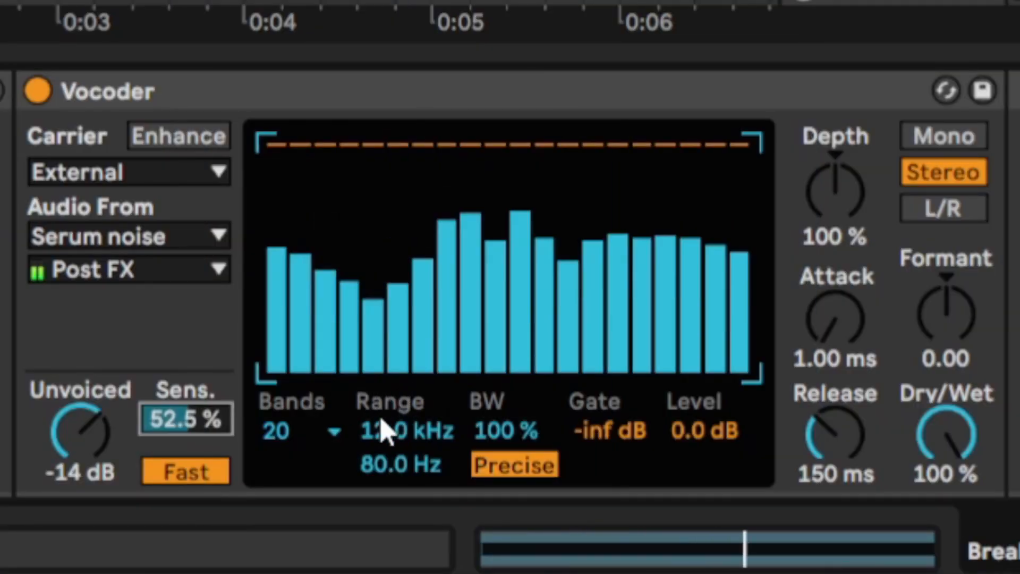
# Step: Reduce the Vocoder's filter bank to 4 bands and set its range from 125 Hz to 12.0 kHz
pyautogui.click(287, 428)
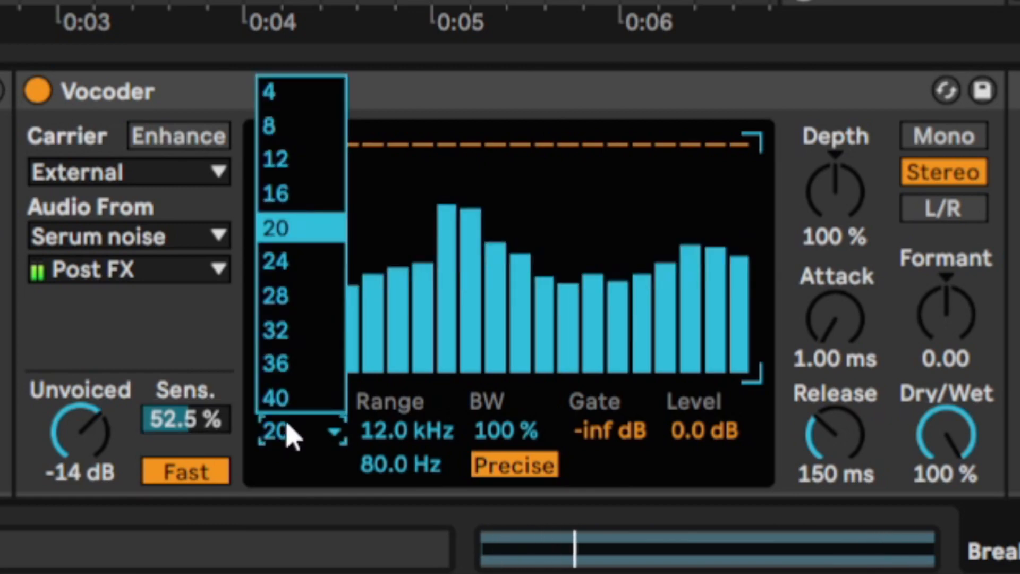
pyautogui.click(270, 100)
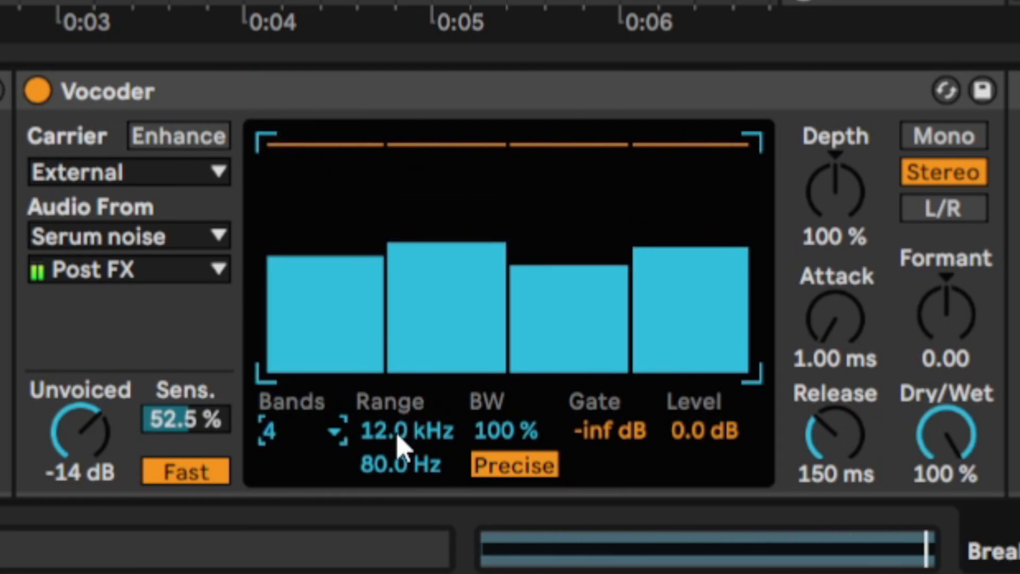
pyautogui.moveTo(401, 465); pyautogui.dragTo(392, 439)
pyautogui.write('125')
pyautogui.press('Return')
pyautogui.write('1200')
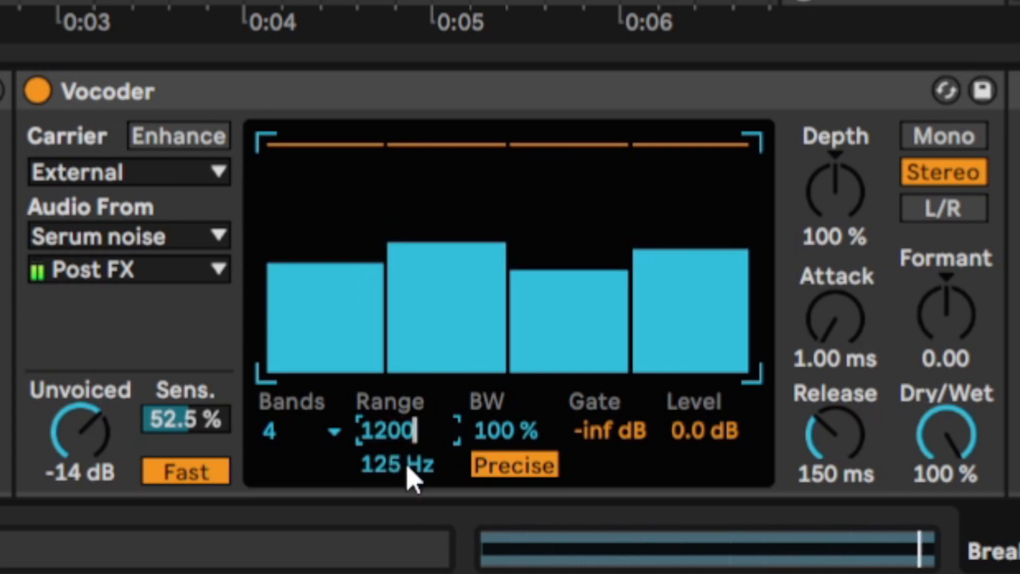
pyautogui.write('0')
pyautogui.press('Return')
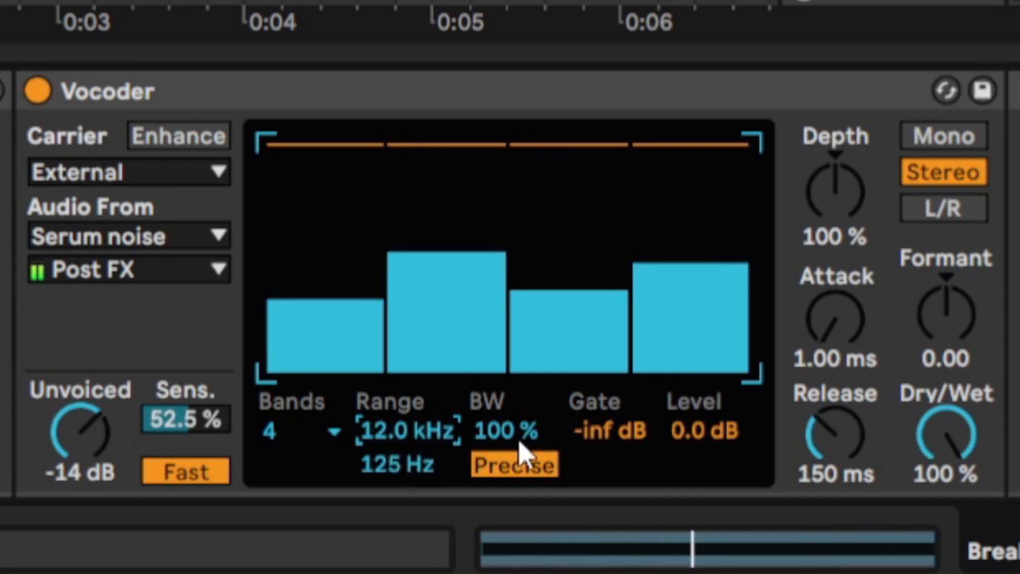
# Step: Set the Vocoder's Formant to -1.00 and its release to 323 ms
pyautogui.moveTo(945, 330)
pyautogui.mouseDown()
pyautogui.moveTo(945, 269)
pyautogui.moveTo(946, 367)
pyautogui.moveTo(941, 326)
pyautogui.mouseUp()
pyautogui.write('-1')
pyautogui.press('Return')
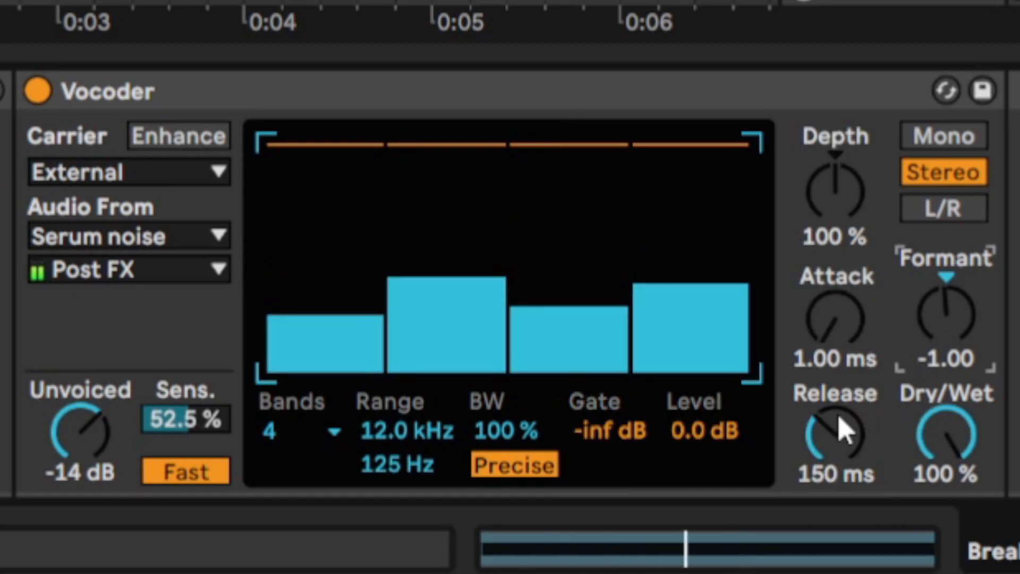
pyautogui.moveTo(840, 419); pyautogui.dragTo(839, 369)
pyautogui.write('323')
pyautogui.press('Return')
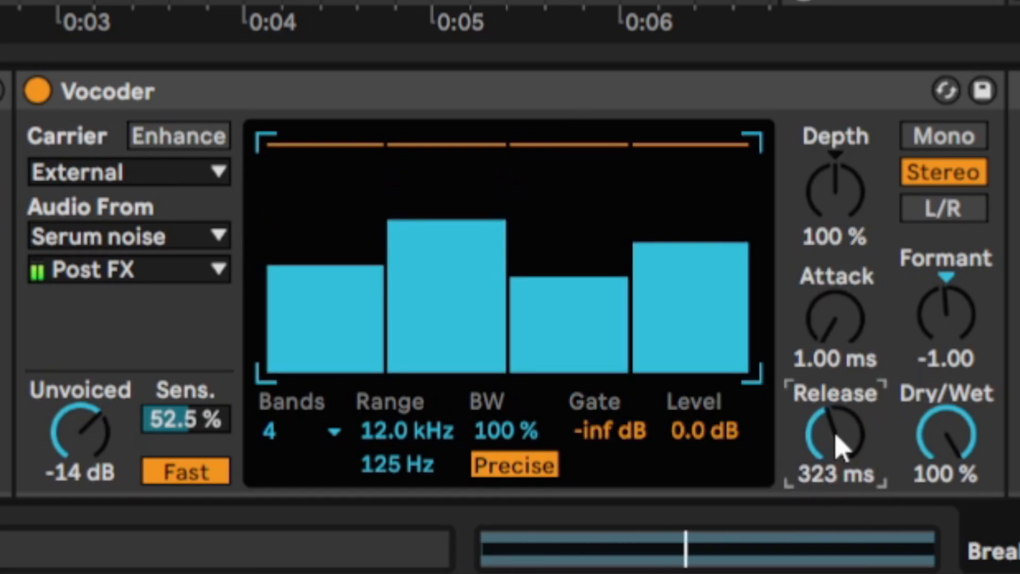
# Step: Set the Vocoder's attack to 2 ms and its depth to 105 %
pyautogui.moveTo(829, 352); pyautogui.dragTo(829, 327)
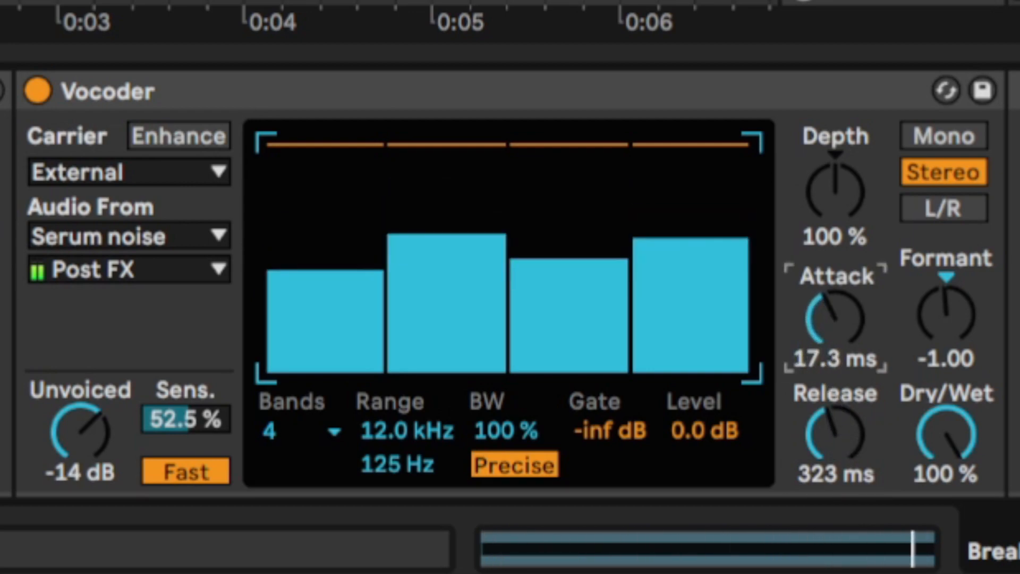
pyautogui.write('2')
pyautogui.press('Return')
pyautogui.moveTo(818, 207); pyautogui.dragTo(818, 249)
pyautogui.write('105')
pyautogui.press('Return')
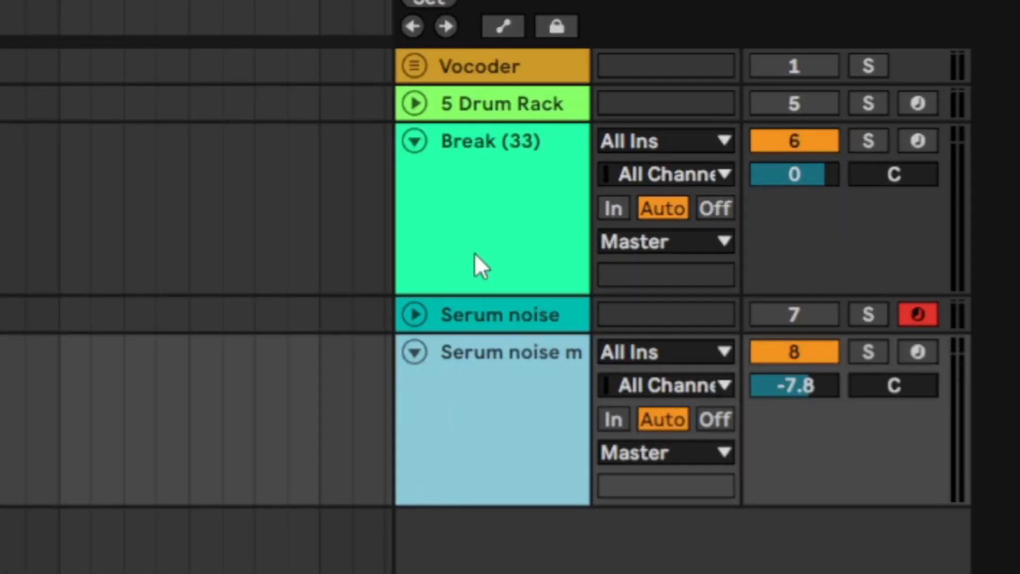
# Step: Group the Break (33), Serum noise and Serum noise m tracks together
pyautogui.keyDown('shift'); pyautogui.click(810, 148); pyautogui.keyUp('shift')
pyautogui.hotkey('ctrl', 'g')
pyautogui.click(481, 200)
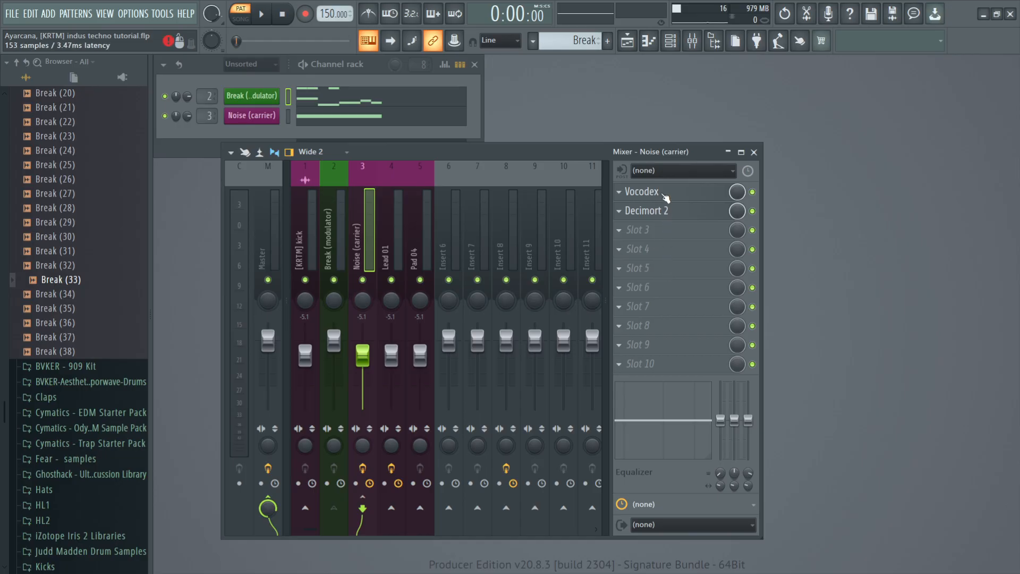
# Step: In FL Studio, open Decimort 2 on the Noise (carrier) mixer track and set its quantizer resolution to 1
pyautogui.click(662, 193)
pyautogui.click(675, 210)
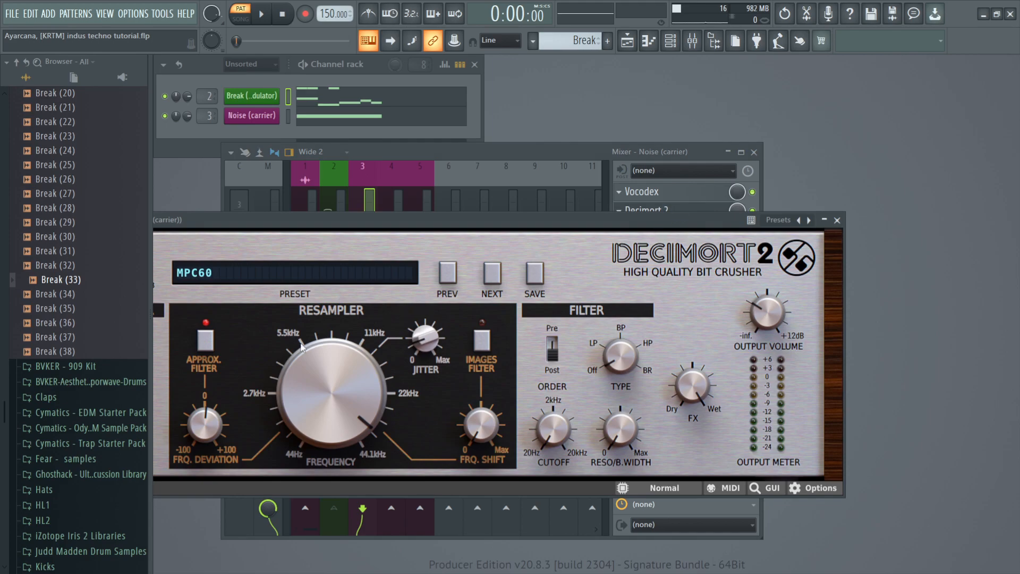
pyautogui.moveTo(240, 219); pyautogui.dragTo(325, 211)
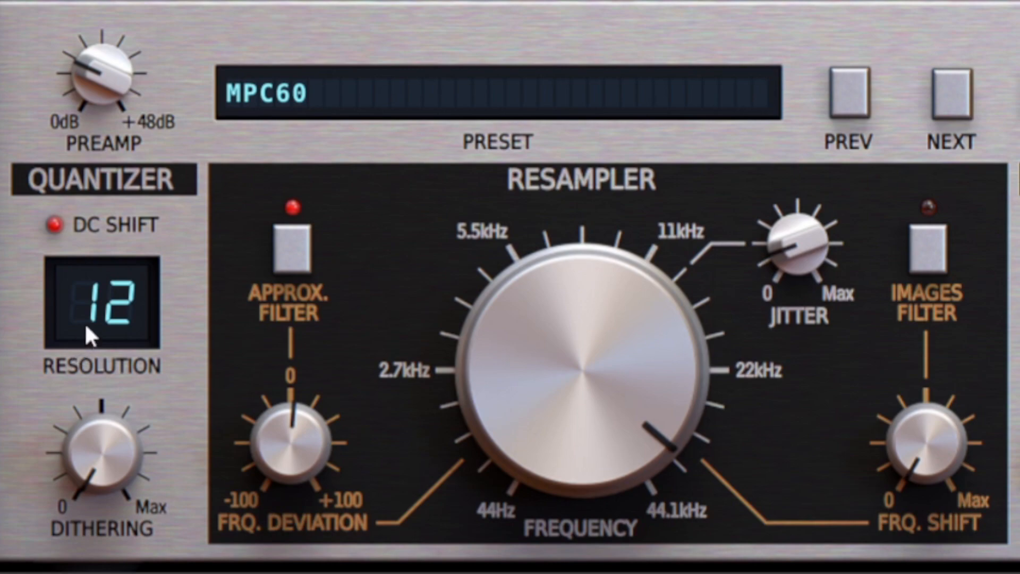
pyautogui.moveTo(83, 312); pyautogui.dragTo(76, 572)
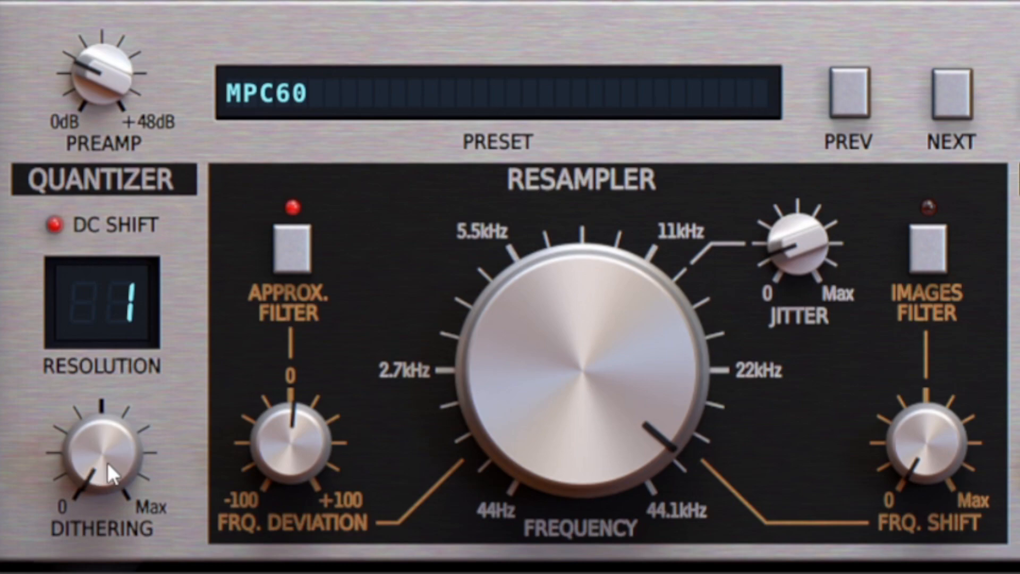
# Step: In Decimort 2, raise the dithering to about a third and set the resampler frequency just below 44.1 kHz
pyautogui.moveTo(107, 461); pyautogui.dragTo(16, 323)
pyautogui.click(538, 387)
pyautogui.scroll(-10, 583, 373)
pyautogui.scroll(10, 584, 373)
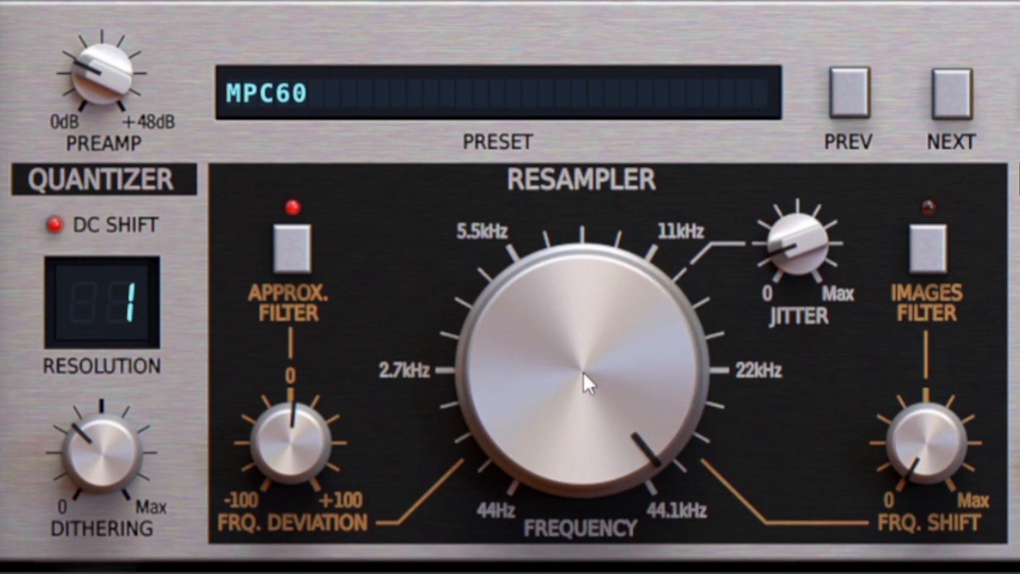
pyautogui.scroll(-2, 584, 372)
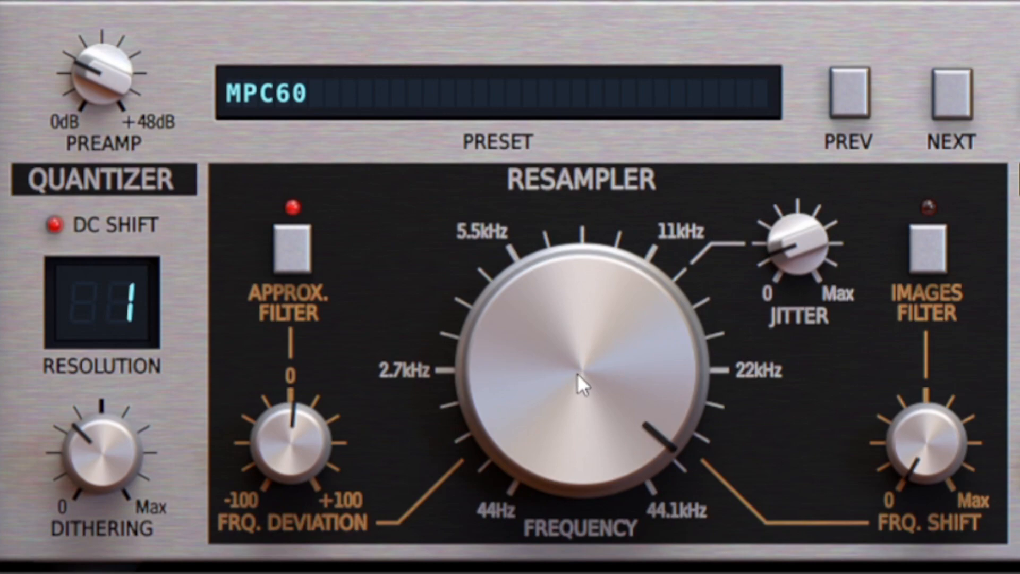
pyautogui.scroll(-1, 596, 372)
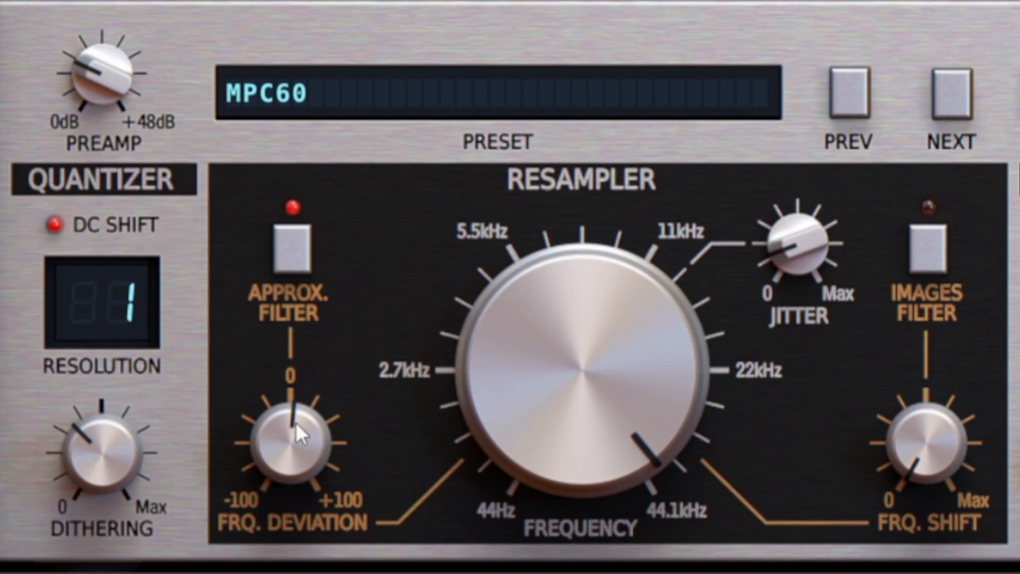
# Step: Adjust Decimort 2's frequency deviation, jitter and frequency shift while trying out the images filter
pyautogui.moveTo(289, 438); pyautogui.dragTo(256, 468)
pyautogui.moveTo(790, 264); pyautogui.dragTo(731, 173)
pyautogui.click(929, 249)
pyautogui.moveTo(933, 425); pyautogui.dragTo(917, 457)
pyautogui.click(931, 252)
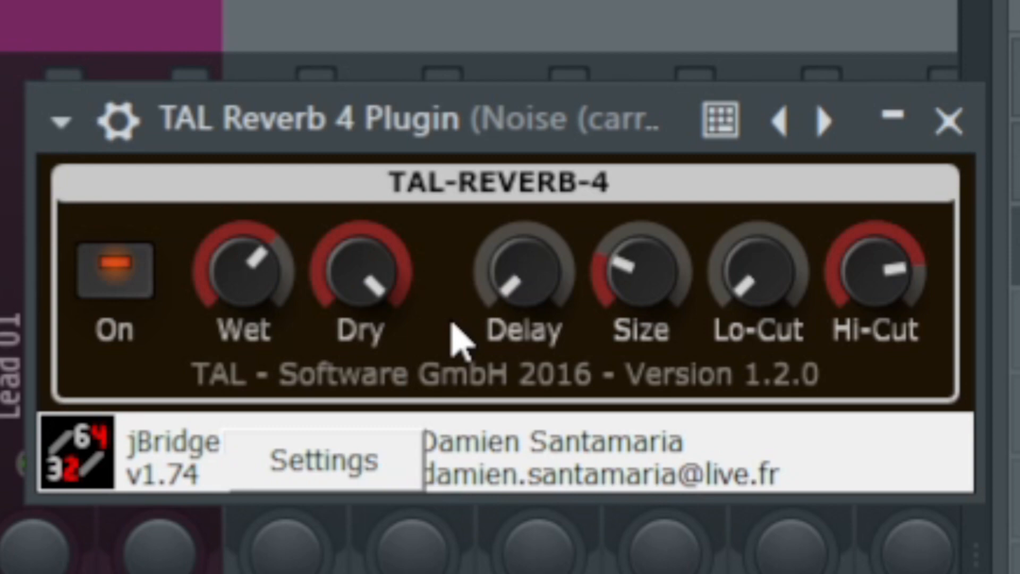
# Step: In TAL Reverb 4 on the Noise (carrier) track, raise the wet level slightly and the size to about a third
pyautogui.scroll(3, 250, 283)
pyautogui.scroll(-4, 249, 282)
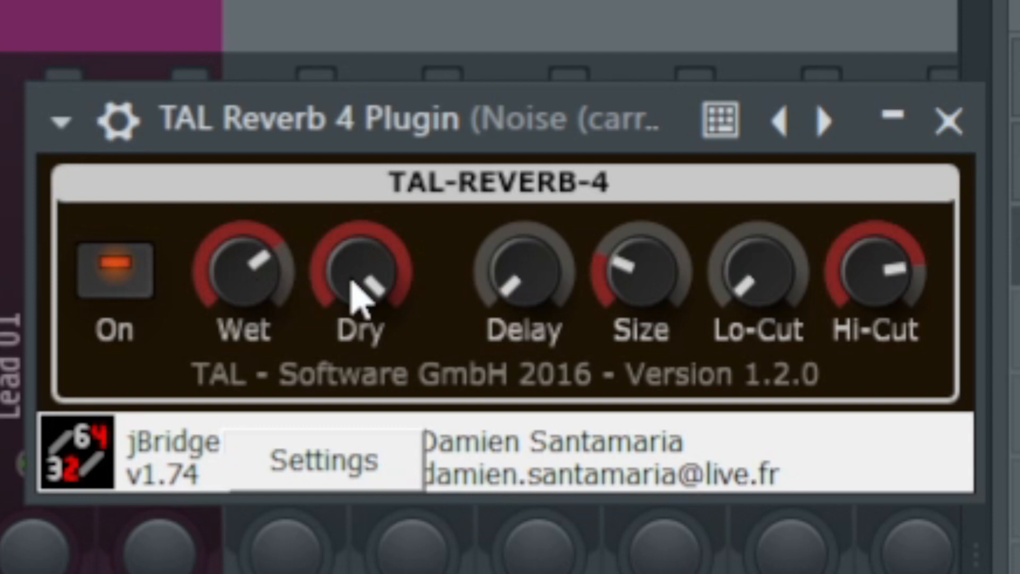
pyautogui.scroll(3, 627, 273)
pyautogui.scroll(4, 632, 281)
pyautogui.scroll(-3, 632, 282)
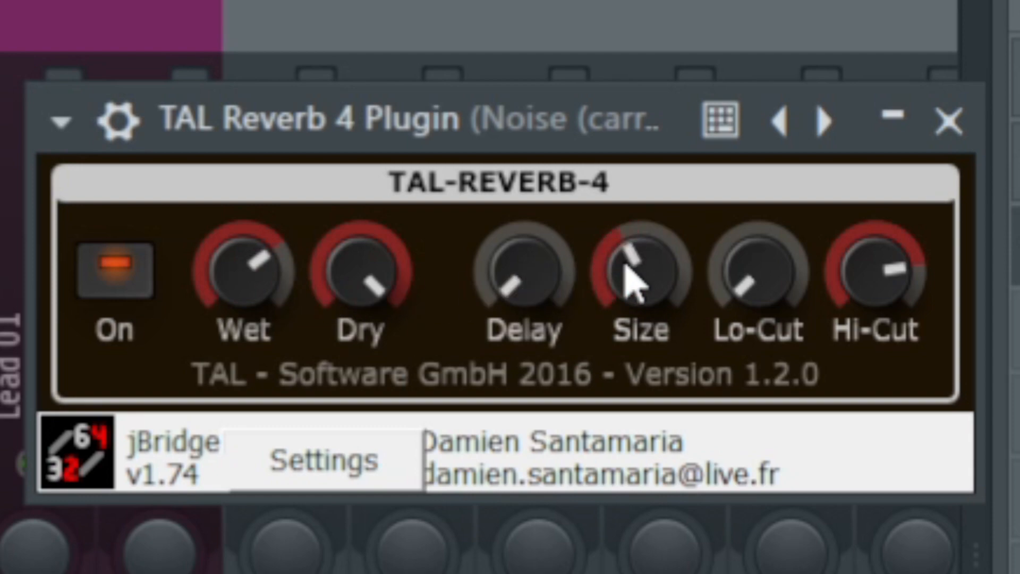
pyautogui.scroll(-2, 633, 281)
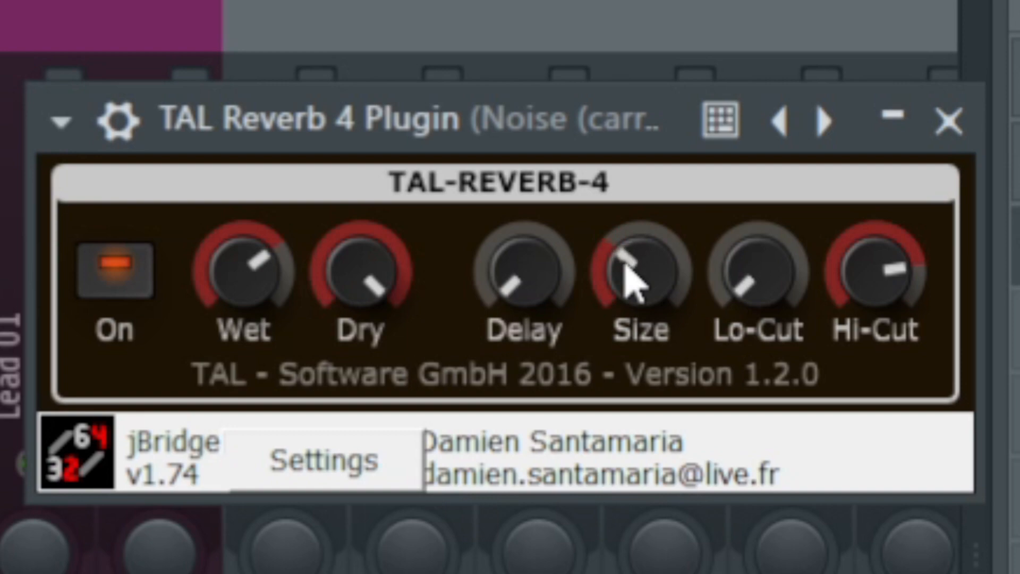
# Step: Try longer delay settings in TAL Reverb 4, settling the delay just above its minimum
pyautogui.press('ctrl')
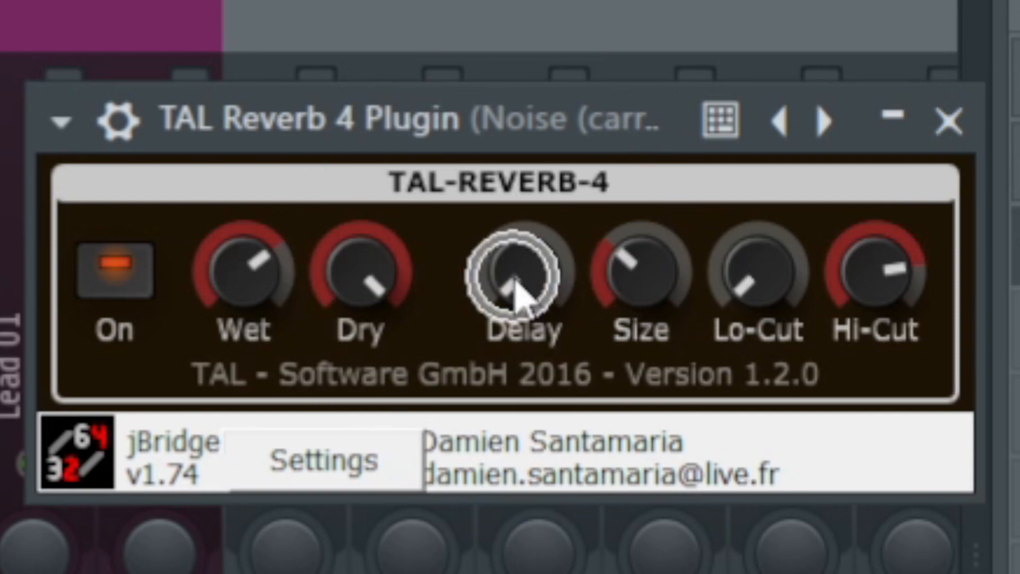
pyautogui.scroll(5, 516, 280)
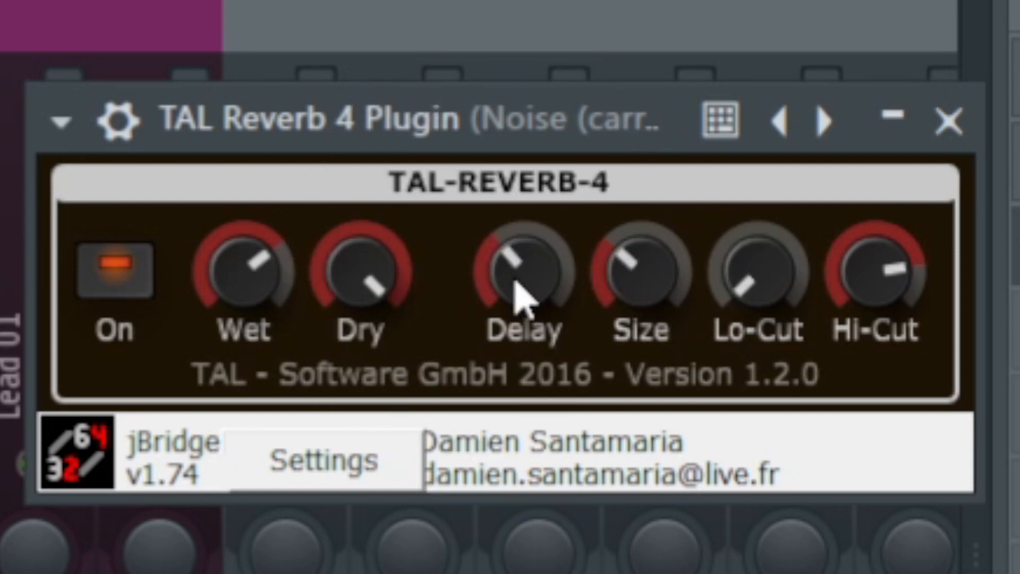
pyautogui.scroll(3, 514, 283)
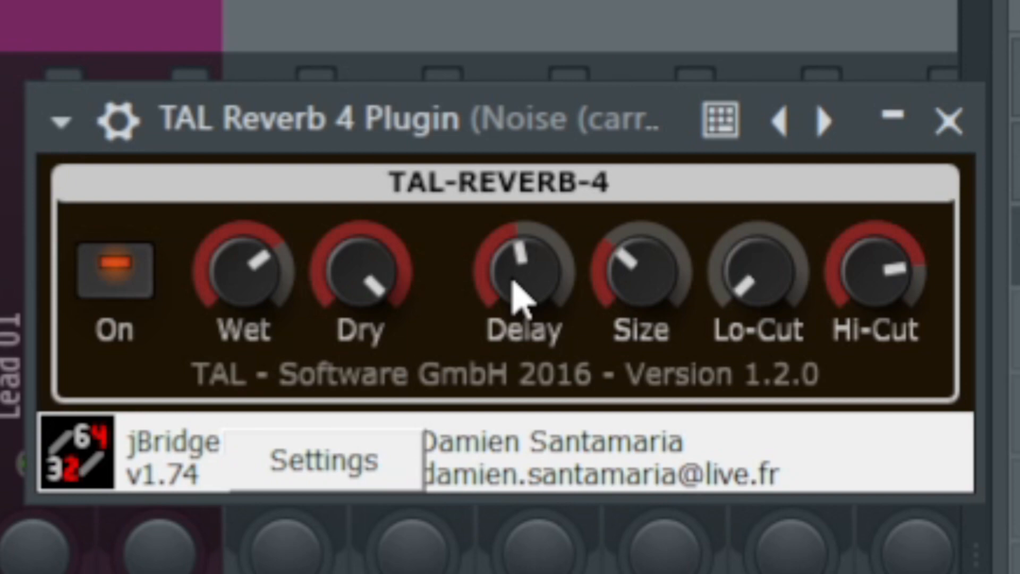
pyautogui.scroll(1, 516, 297)
pyautogui.scroll(-3, 514, 298)
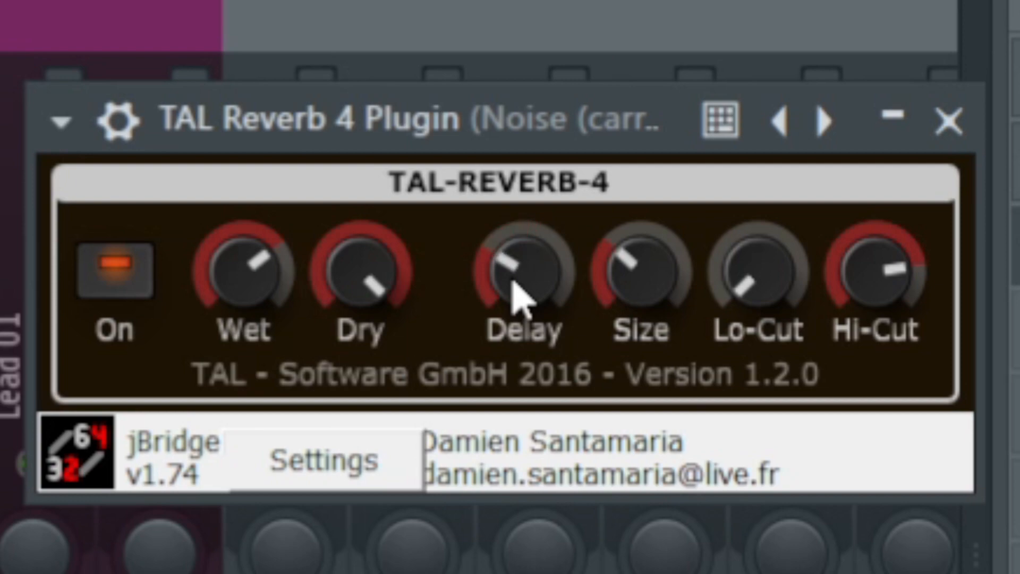
pyautogui.scroll(-3, 513, 282)
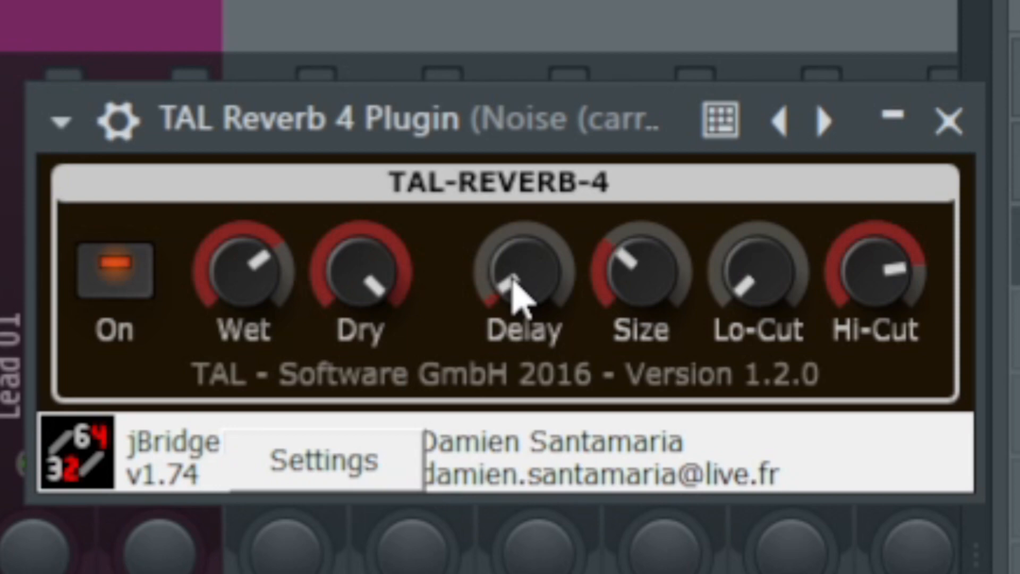
# Step: Raise TAL Reverb 4's low cut to about a quarter and lower its high cut to just under half
pyautogui.press('ctrl')
pyautogui.moveTo(758, 303); pyautogui.dragTo(758, 296)
pyautogui.moveTo(877, 285); pyautogui.dragTo(874, 298)
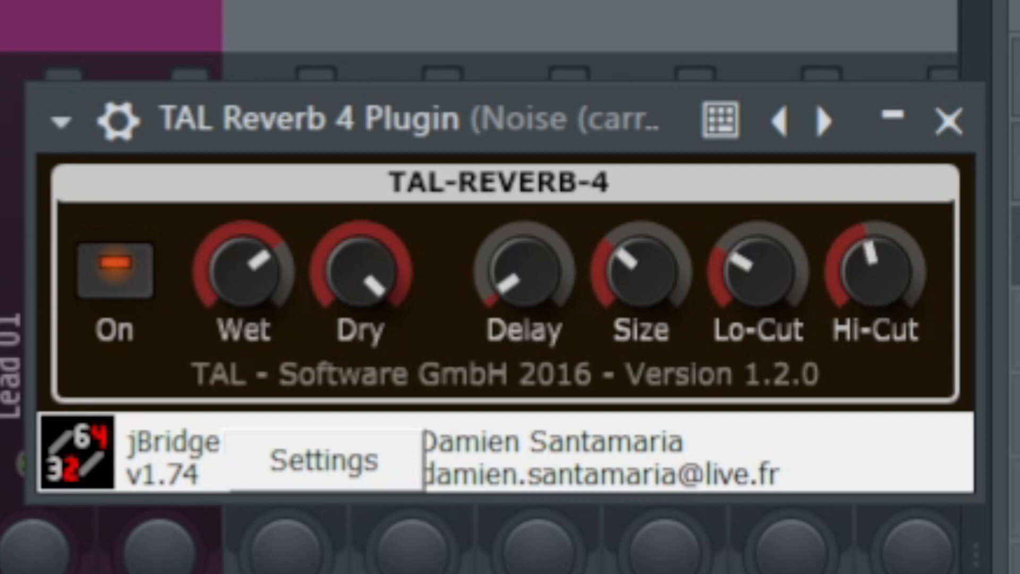
# Step: Compare the noise carrier with and without TAL Reverb 4 by bypassing and re-enabling it
pyautogui.click(974, 313)
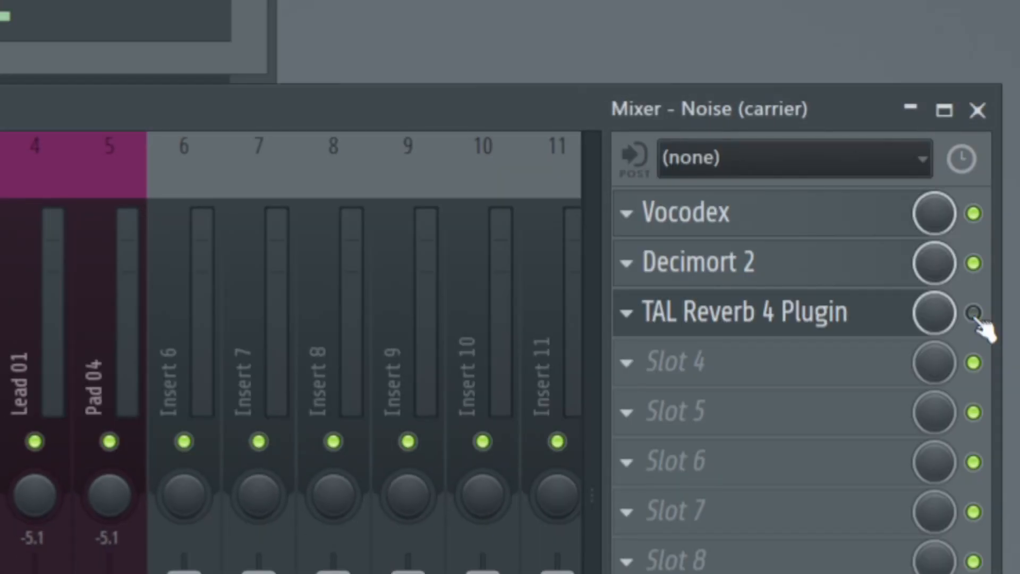
pyautogui.click(974, 313)
pyautogui.click(974, 314)
pyautogui.click(974, 314)
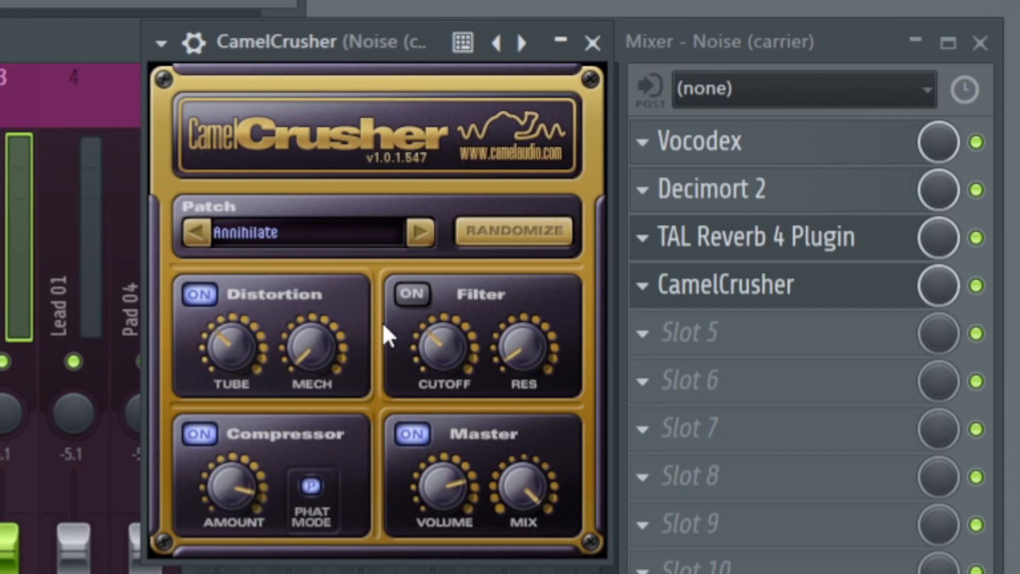
# Step: Lower CamelCrusher's Tube distortion close to its minimum and try out the Mech distortion
pyautogui.click(348, 152)
pyautogui.click(322, 345)
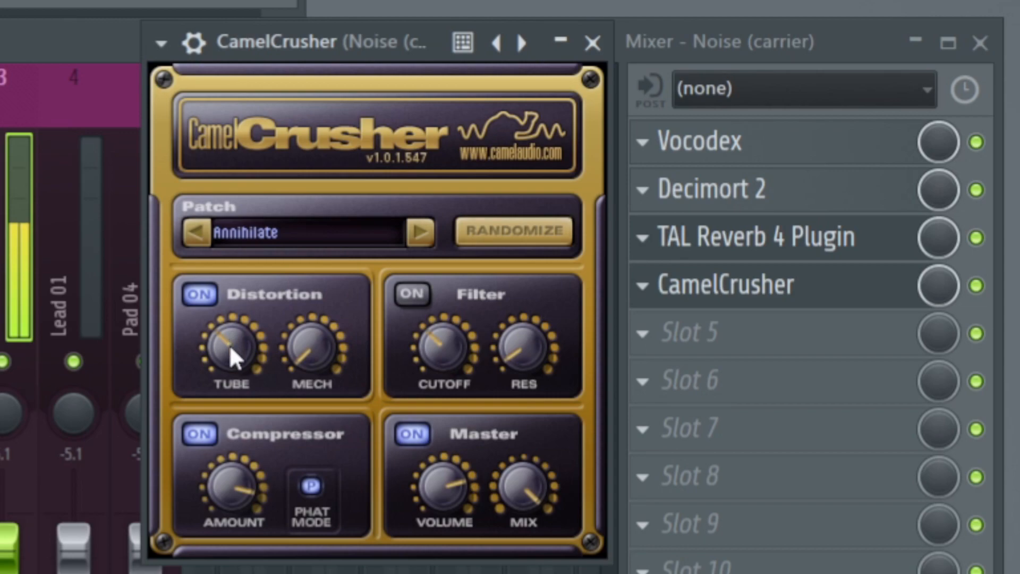
pyautogui.moveTo(226, 332); pyautogui.dragTo(223, 246)
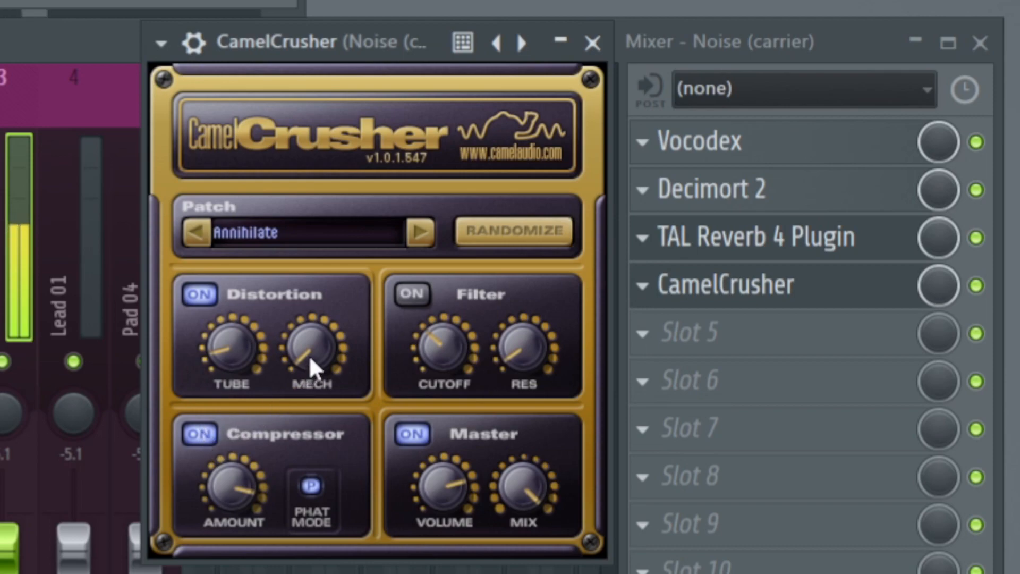
pyautogui.moveTo(311, 359); pyautogui.dragTo(250, 321)
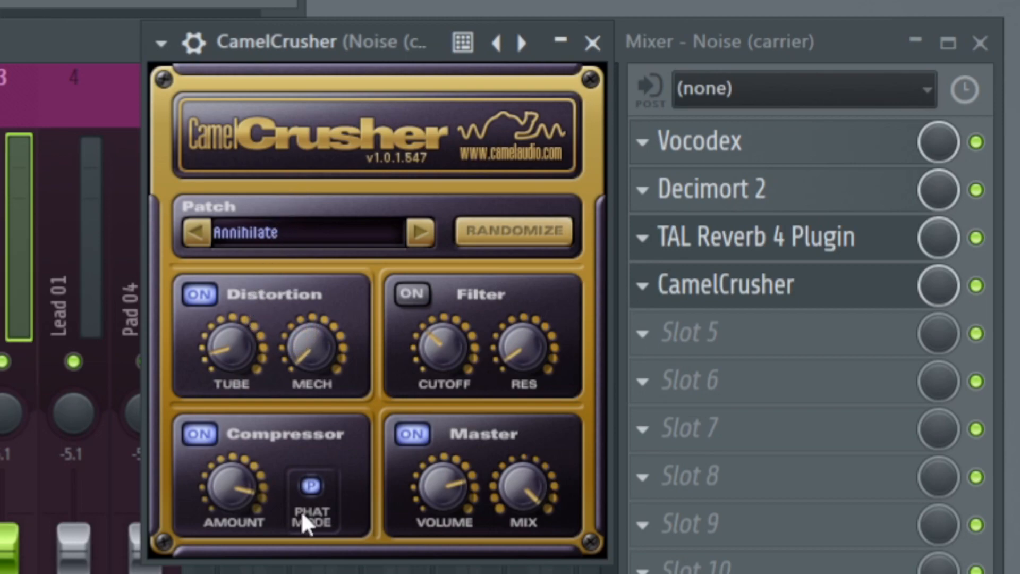
# Step: Try CamelCrusher's Phat Mode and reduce the compressor amount to about 70 percent
pyautogui.click(284, 444)
pyautogui.click(311, 488)
pyautogui.moveTo(234, 497); pyautogui.dragTo(172, 531)
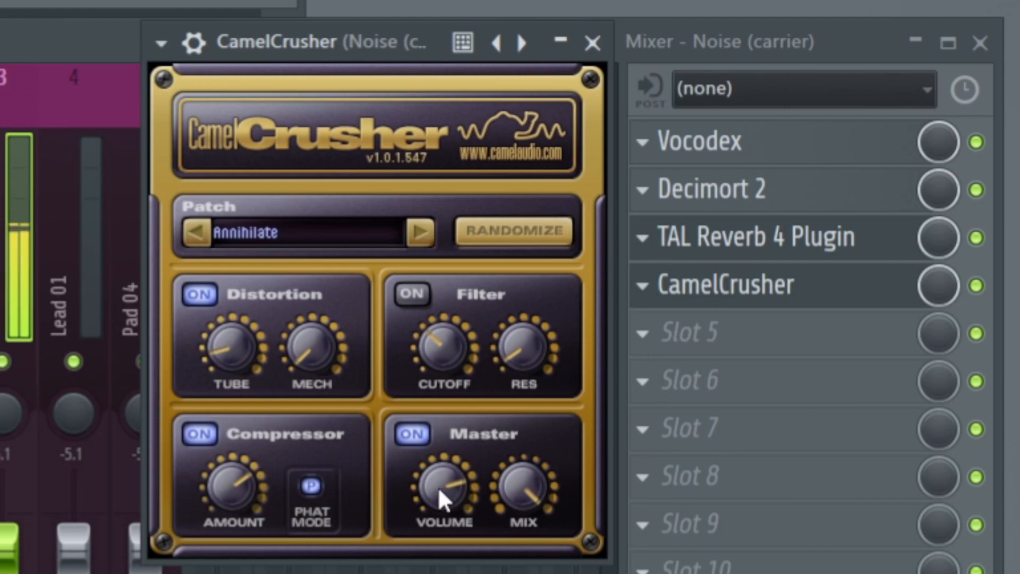
# Step: Lower CamelCrusher's master volume and mix slightly, and compare the sound with the effect bypassed
pyautogui.moveTo(438, 489); pyautogui.dragTo(429, 495)
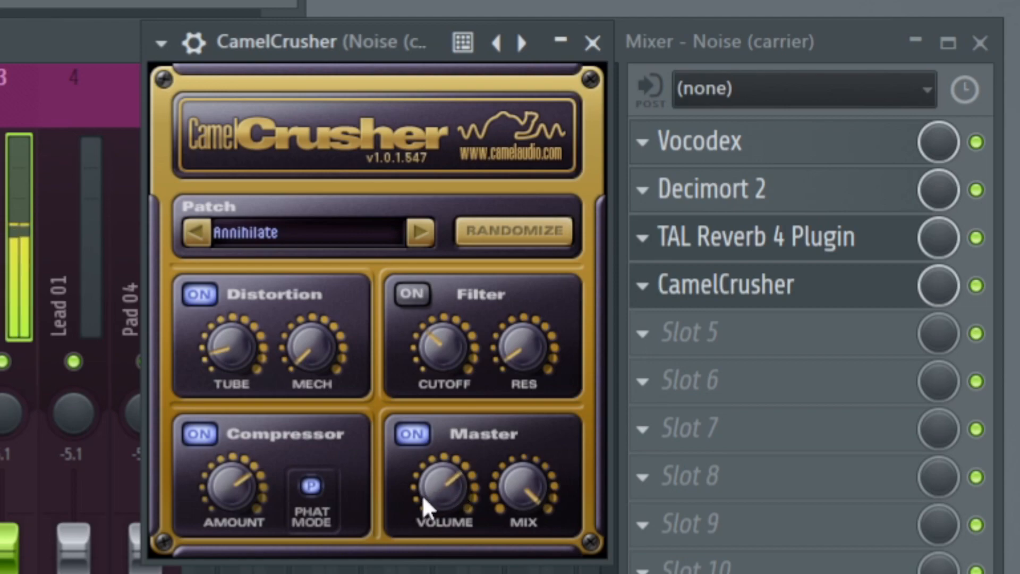
pyautogui.moveTo(533, 489); pyautogui.dragTo(514, 504)
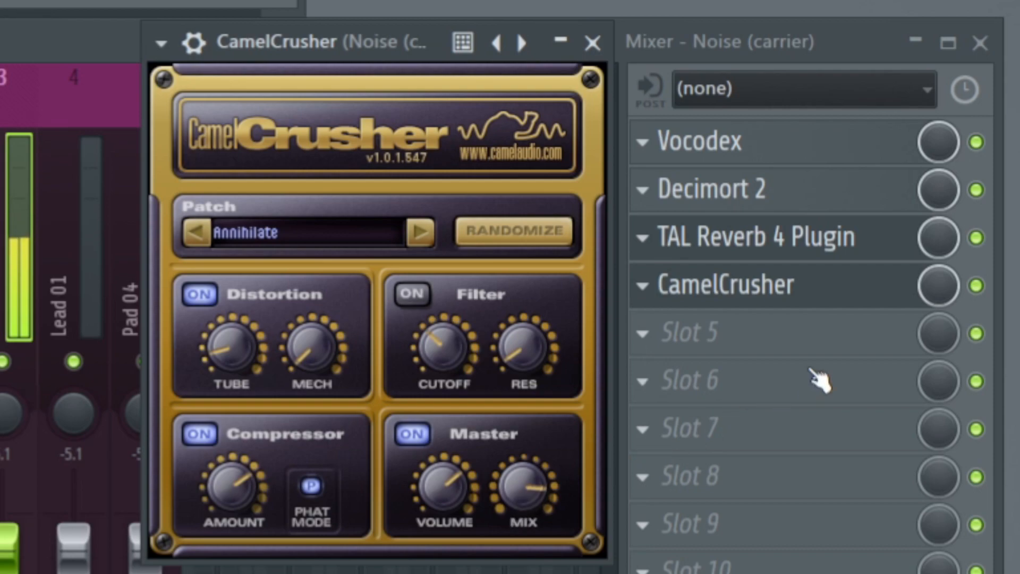
pyautogui.click(978, 287)
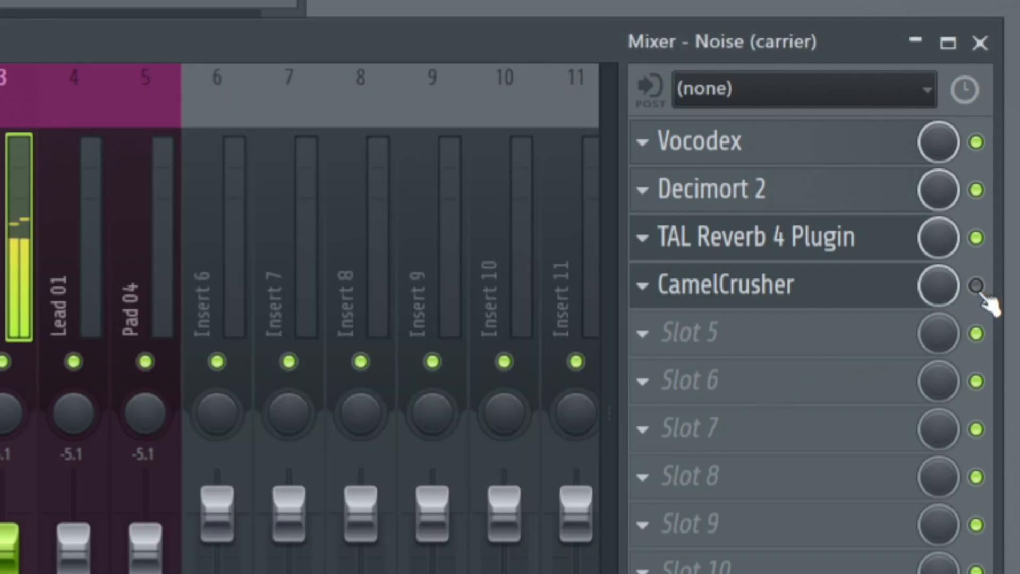
pyautogui.click(977, 287)
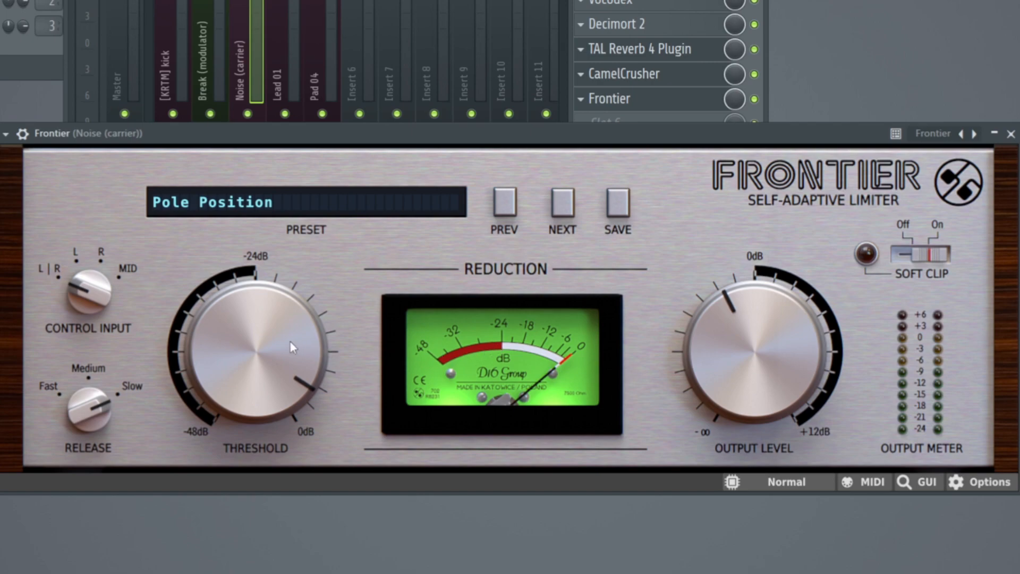
# Step: During playback, lower the Frontier limiter's threshold well below -24 dB and reduce its output level below 0 dB
pyautogui.press('space')
pyautogui.moveTo(248, 333); pyautogui.dragTo(342, 372)
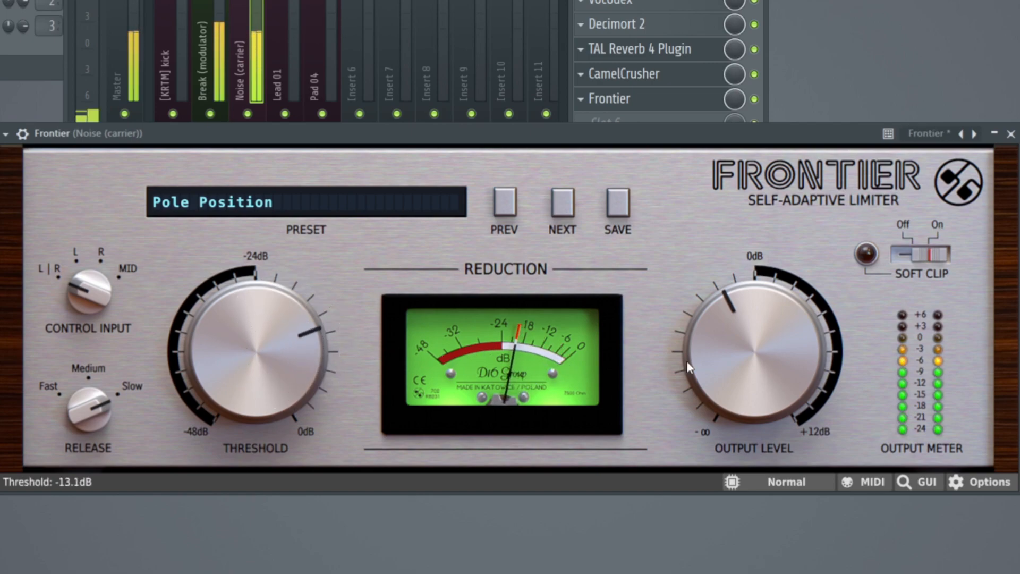
pyautogui.moveTo(687, 361); pyautogui.dragTo(660, 384)
pyautogui.moveTo(306, 360); pyautogui.dragTo(291, 461)
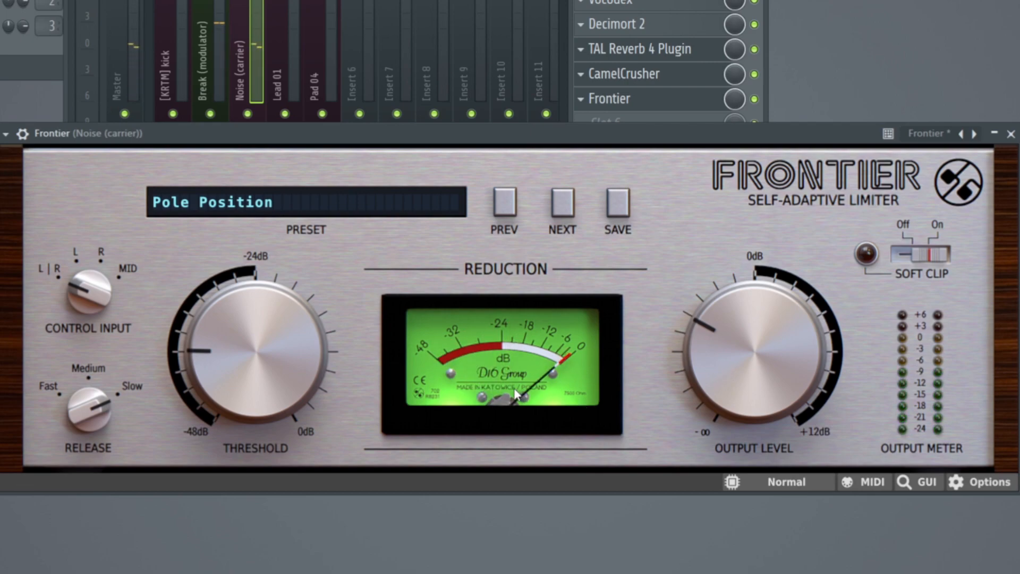
# Step: Audition Frontier's release modes, set the release to Medium, and lower the output level slightly further
pyautogui.click(86, 412)
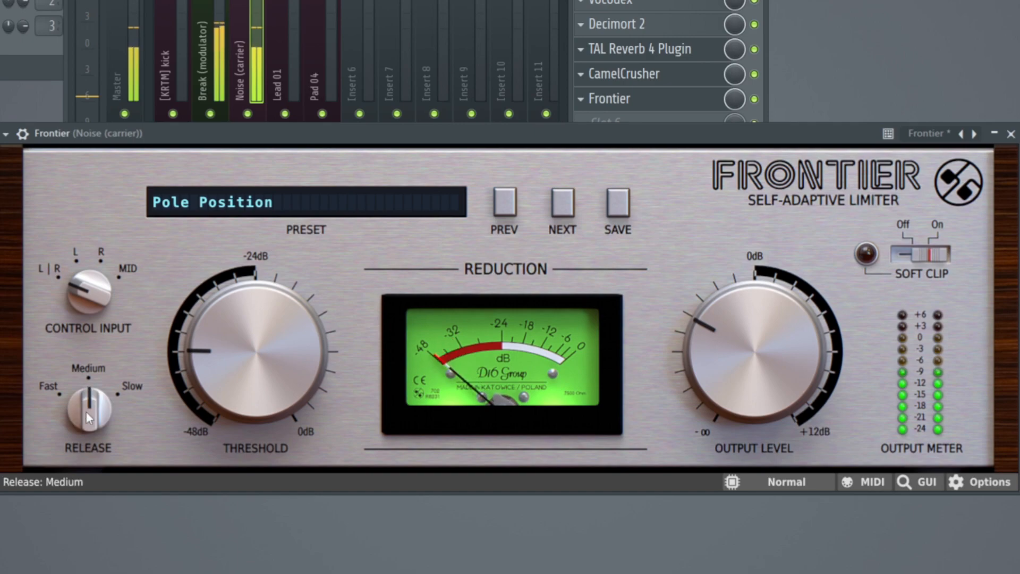
pyautogui.click(86, 411)
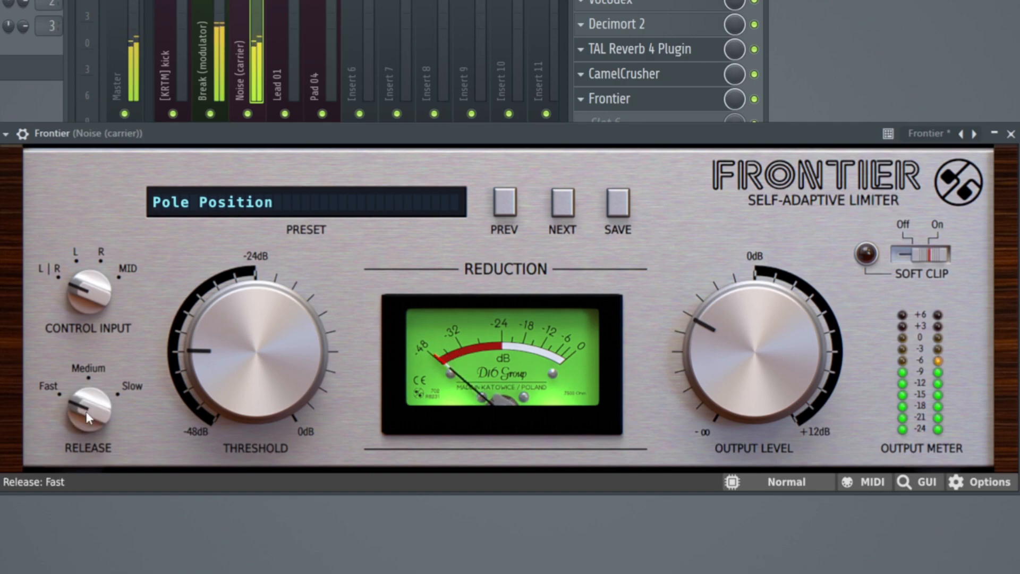
pyautogui.click(86, 411)
pyautogui.click(86, 412)
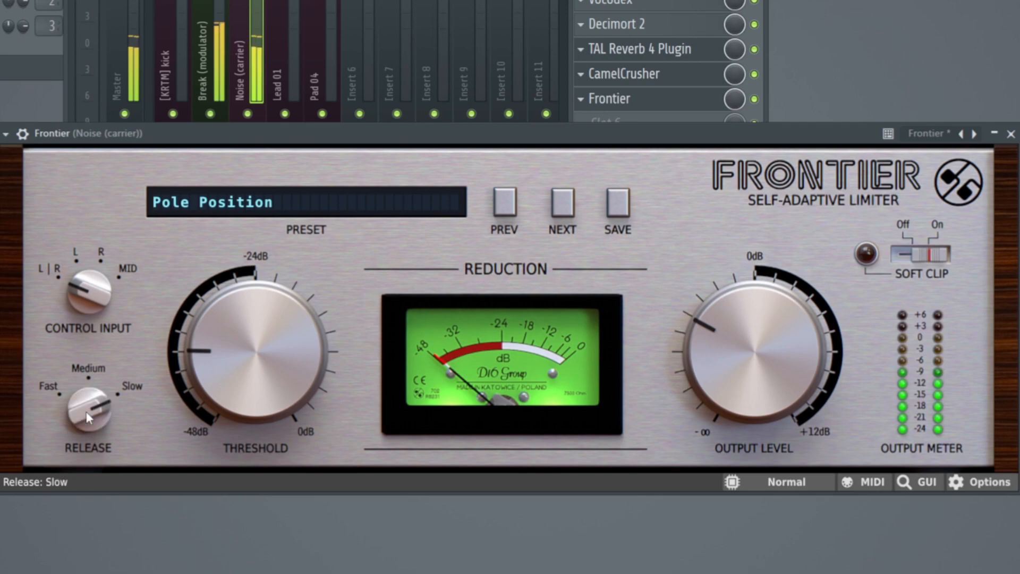
pyautogui.click(86, 415)
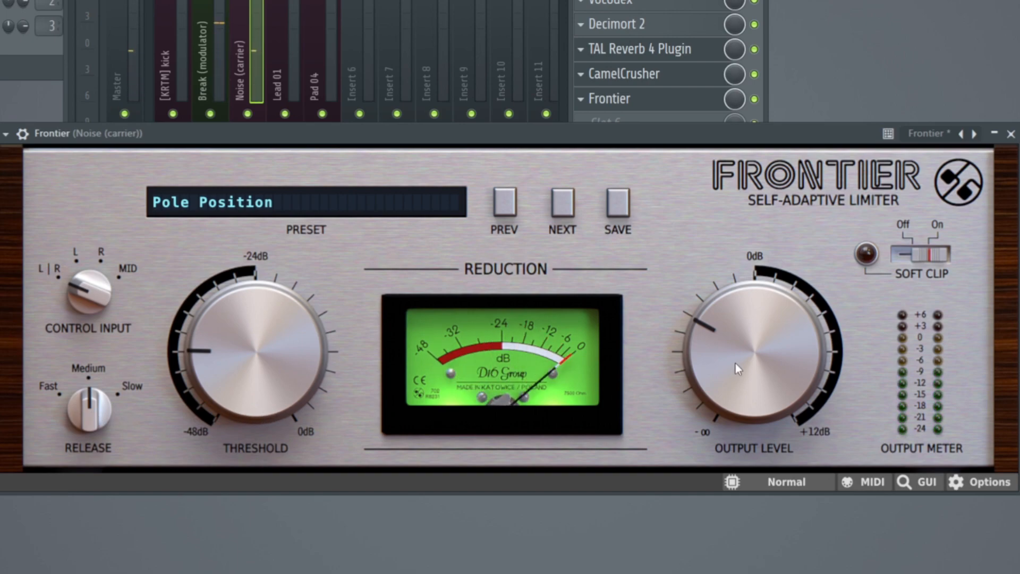
pyautogui.moveTo(741, 366); pyautogui.dragTo(725, 372)
pyautogui.press('space')
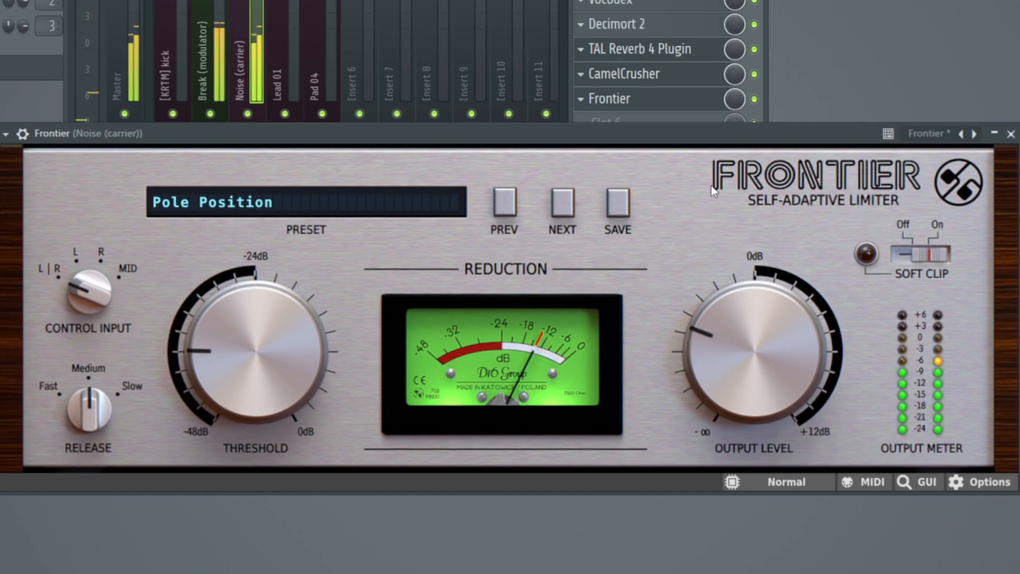
# Step: Compare the noise carrier with and without the Frontier limiter, leaving the limiter enabled
pyautogui.click(755, 100)
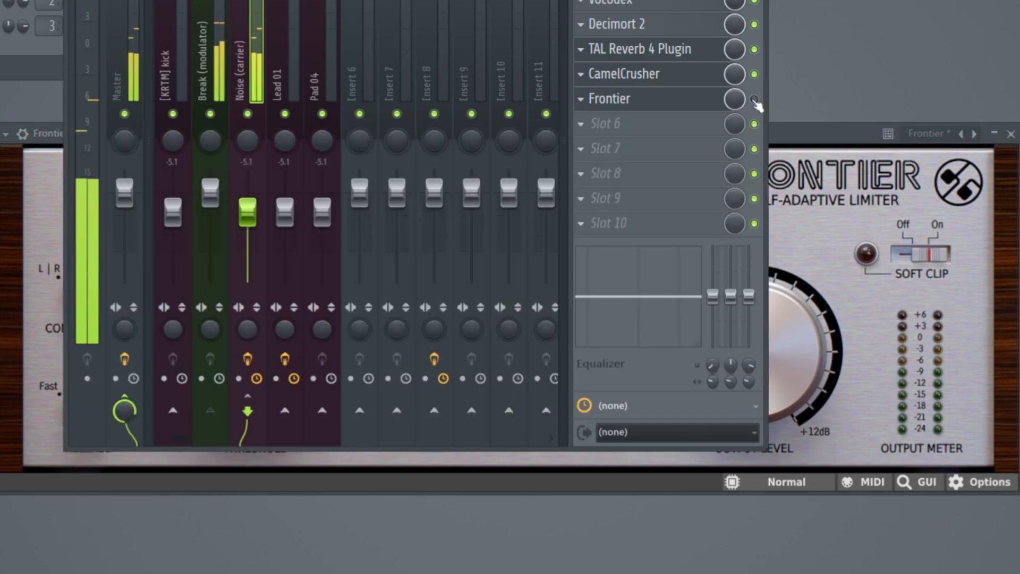
pyautogui.click(754, 100)
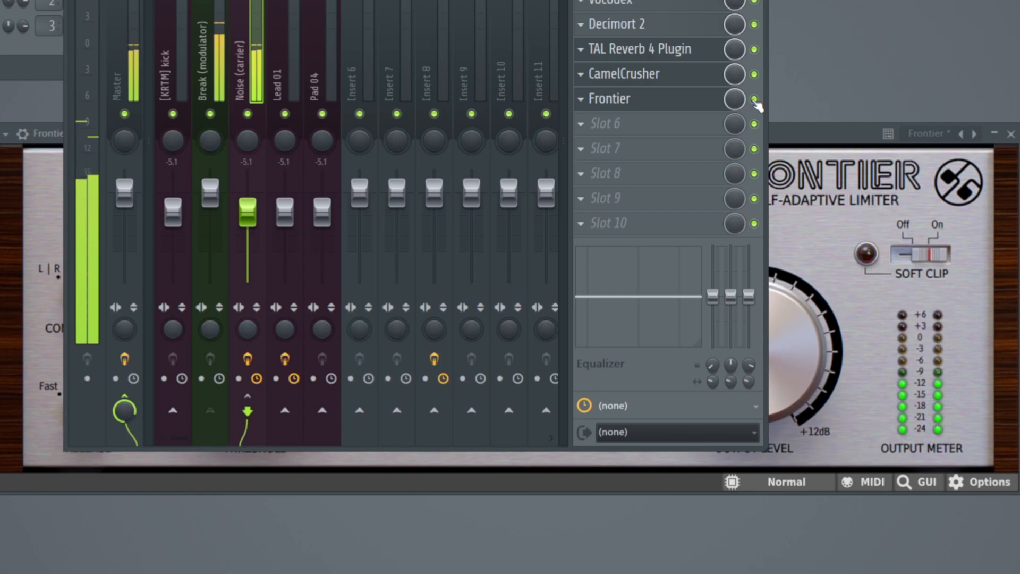
pyautogui.click(754, 100)
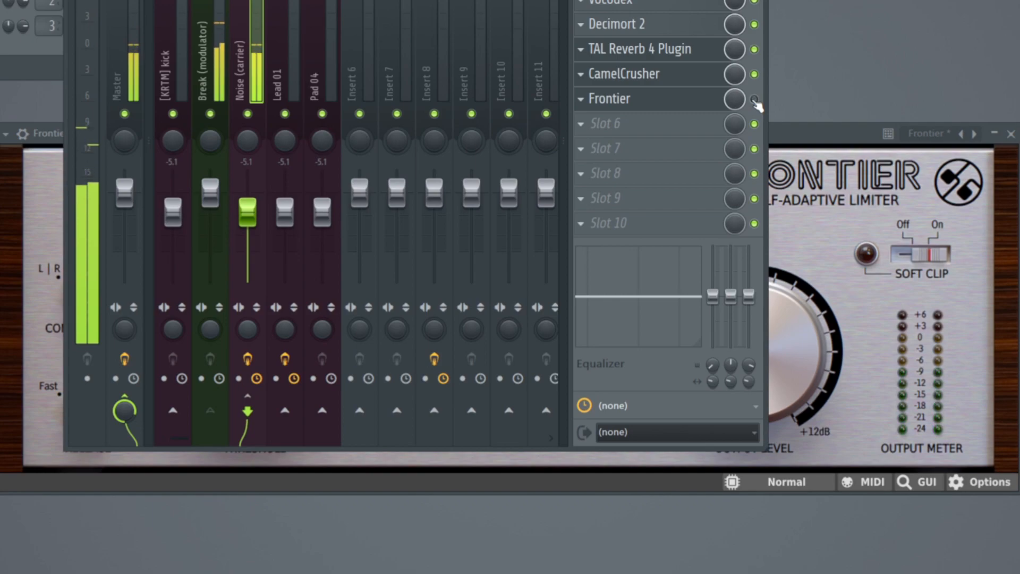
pyautogui.click(755, 100)
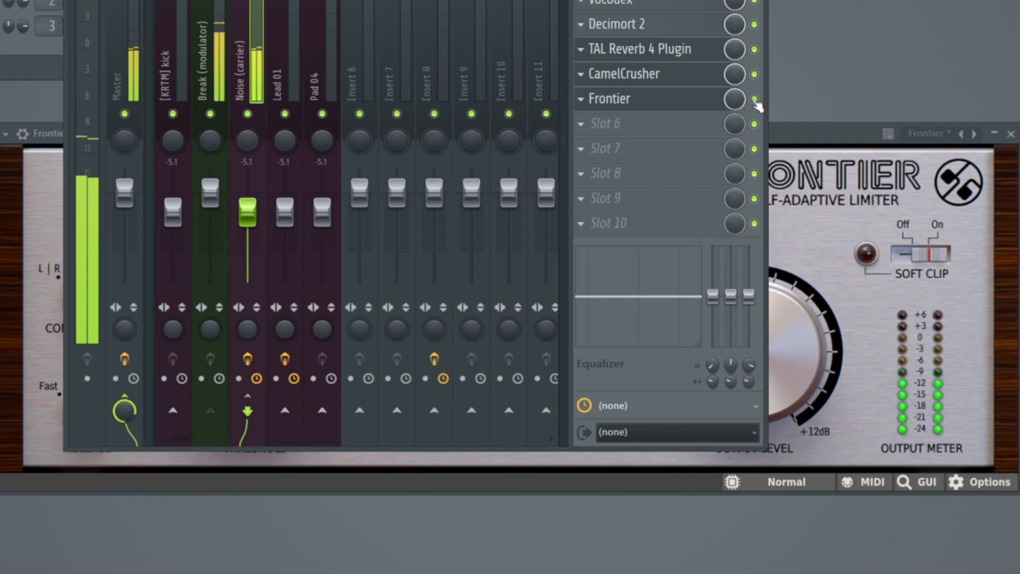
pyautogui.click(755, 100)
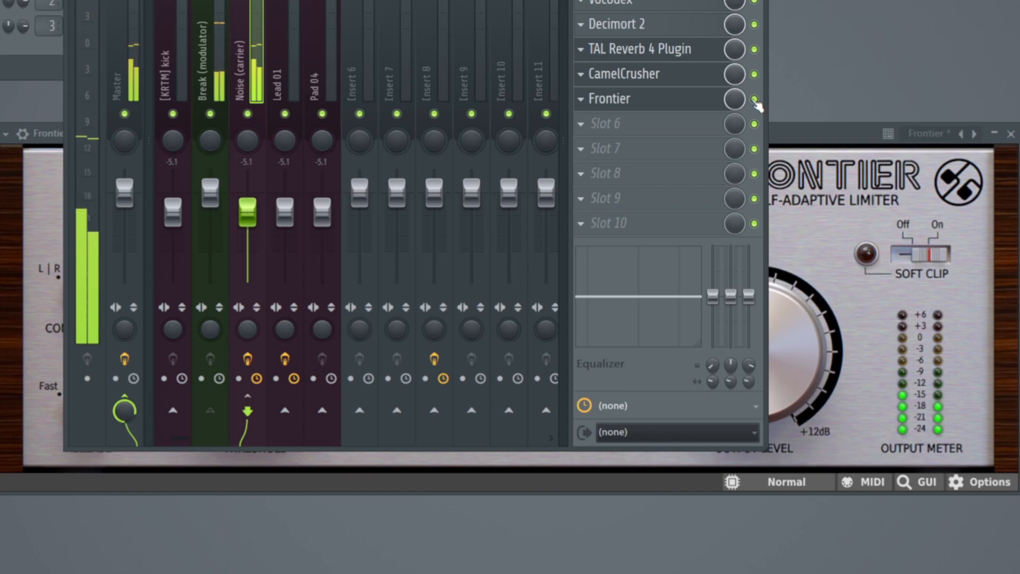
# Step: Play the pattern once more with the Frontier limiter bypassed, stop playback and re-enable the limiter
pyautogui.press('space')
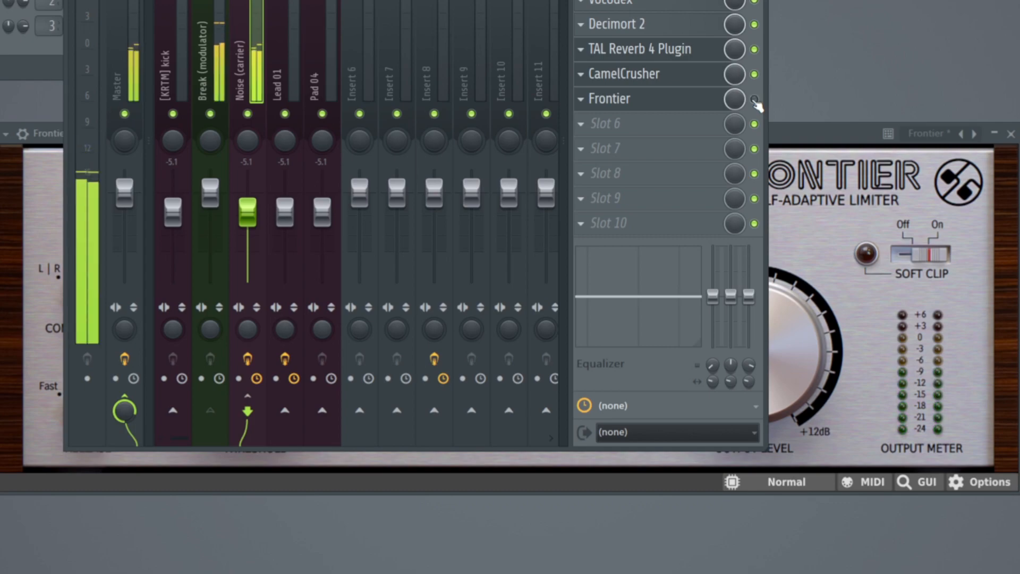
pyautogui.press('space')
pyautogui.click(755, 99)
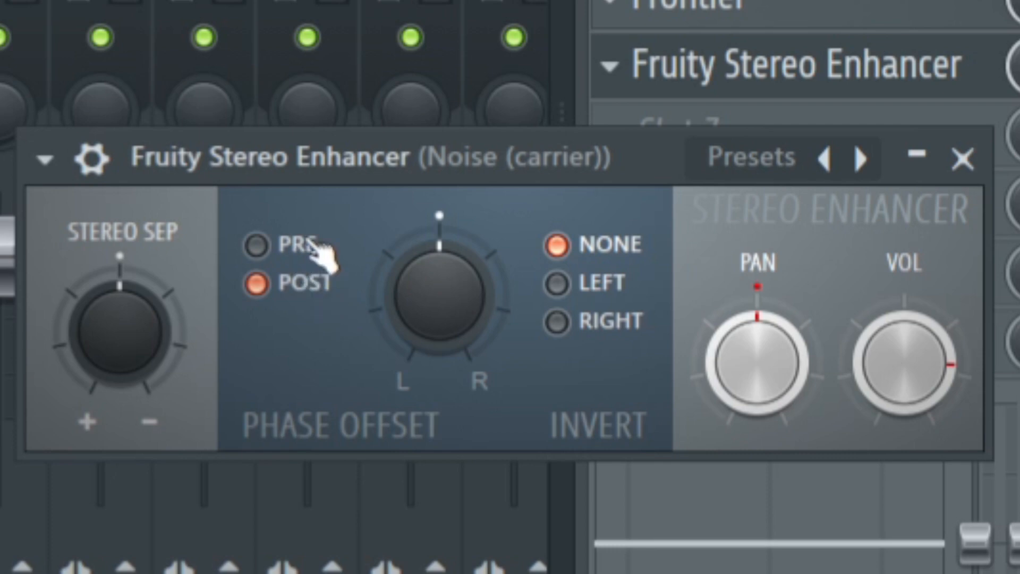
# Step: Adjust the stereo separation in Fruity Stereo Enhancer on the noise carrier and switch the effect off and back on
pyautogui.press('ctrl')
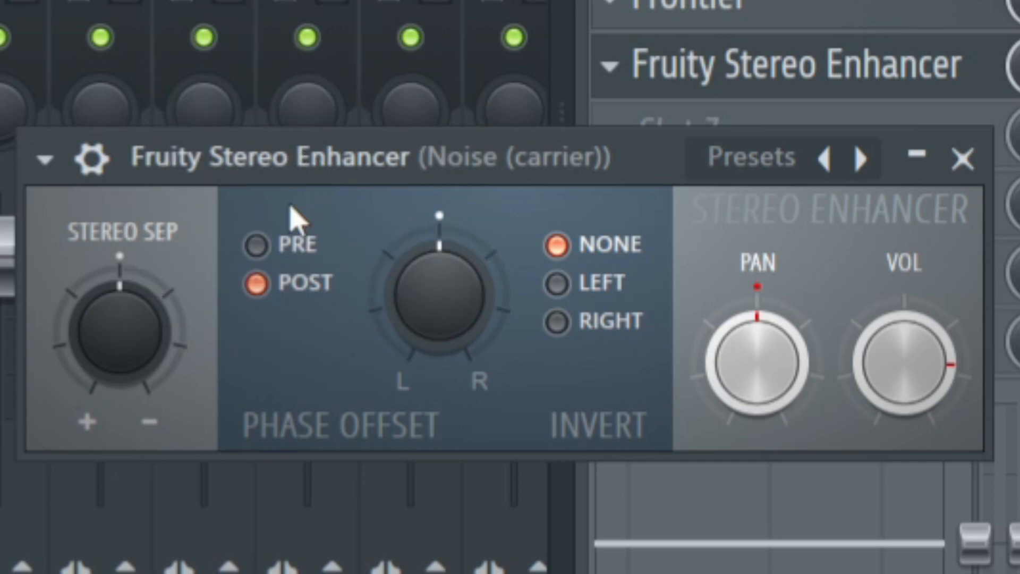
pyautogui.press('ctrl')
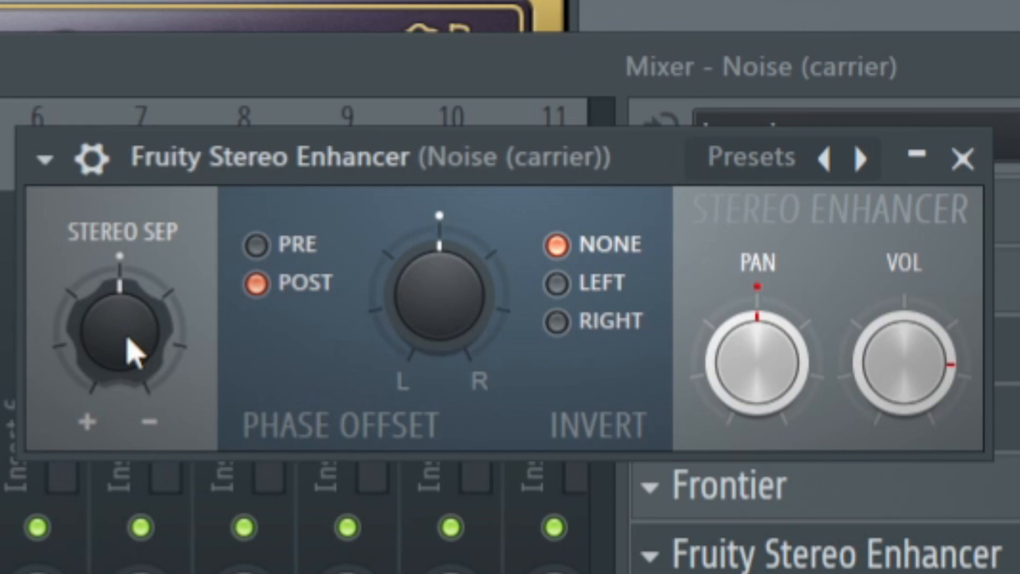
pyautogui.scroll(10, 130, 354)
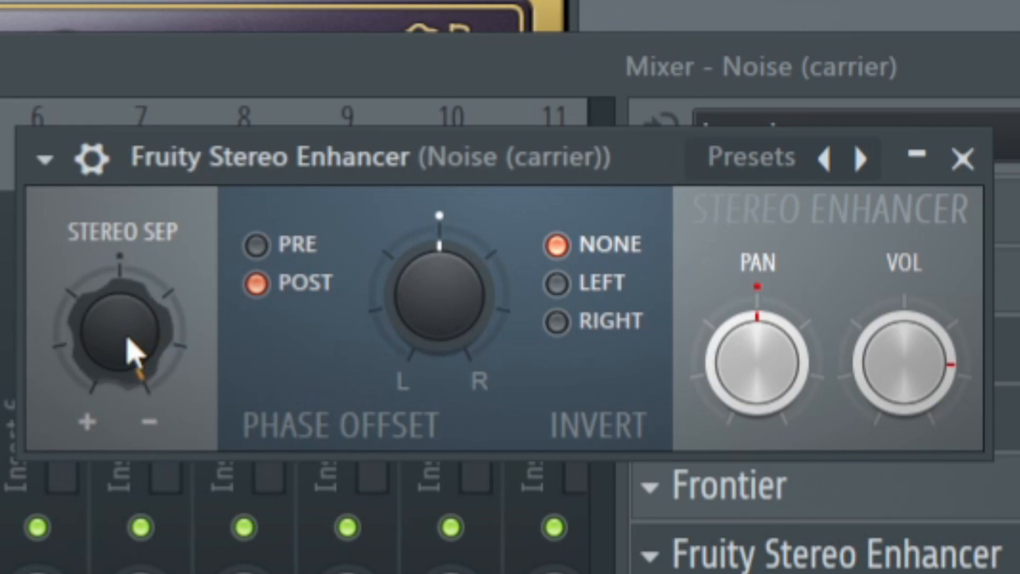
pyautogui.scroll(-6, 132, 353)
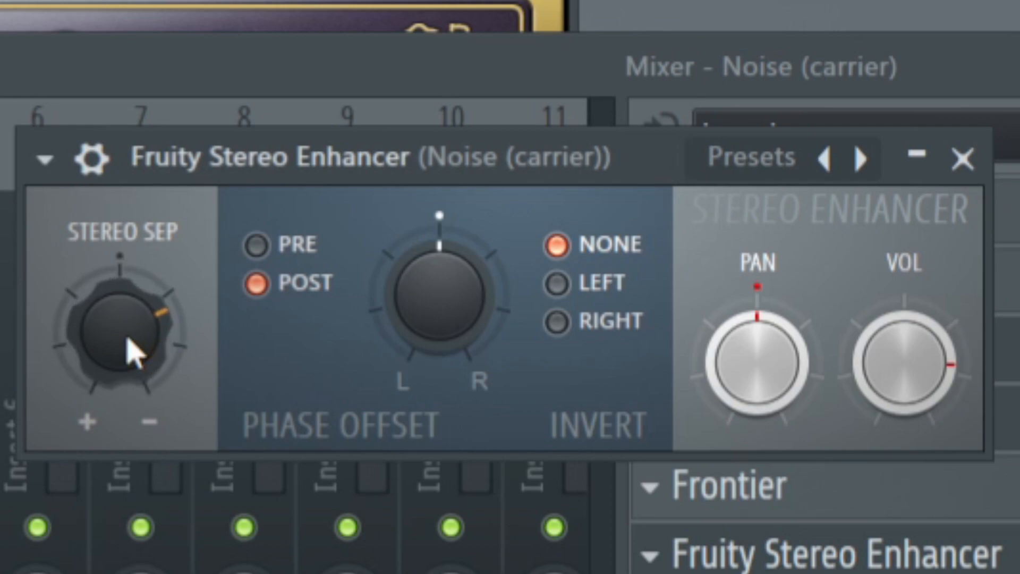
pyautogui.moveTo(127, 339); pyautogui.dragTo(128, 323)
pyautogui.click(991, 480)
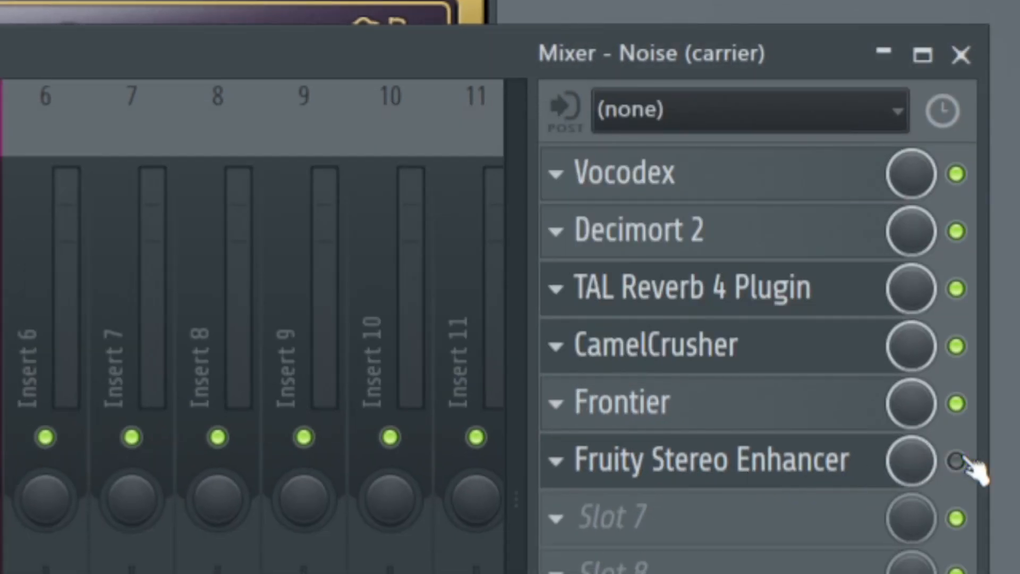
pyautogui.click(957, 462)
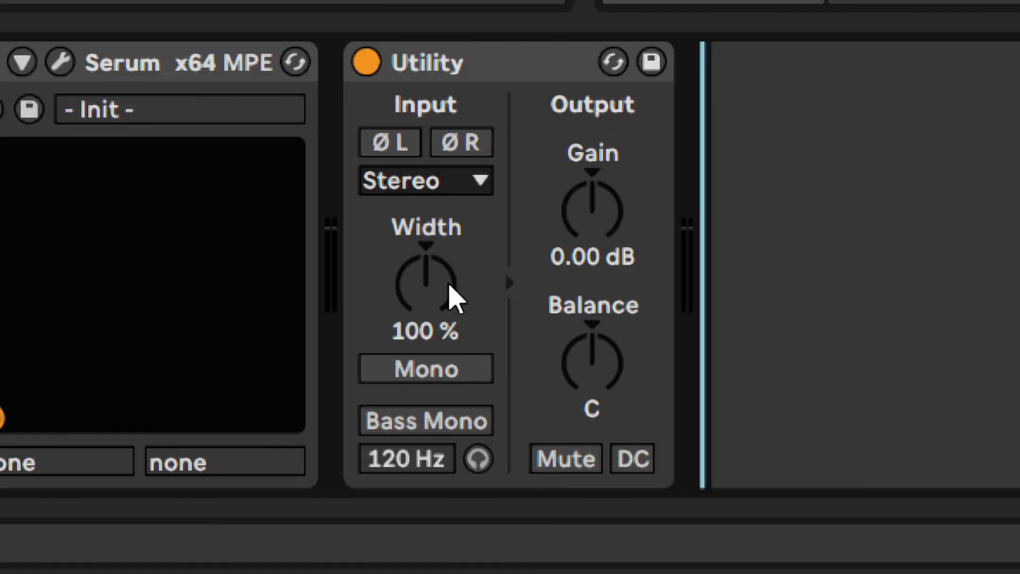
# Step: Switch to Ableton Live and adjust the Width of the Utility device placed after Serum
pyautogui.moveTo(449, 286); pyautogui.dragTo(449, 392)
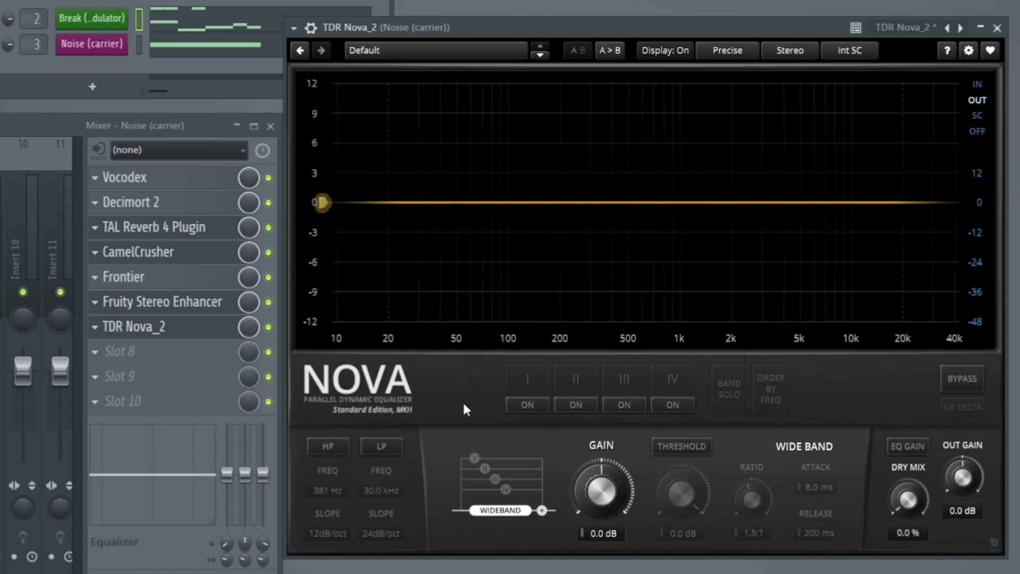
# Step: In FL Studio, enable TDR Nova's high-pass filter at 381 Hz with a 12dB/oct slope and compare the noise carrier with and without it
pyautogui.click(328, 446)
pyautogui.press('space')
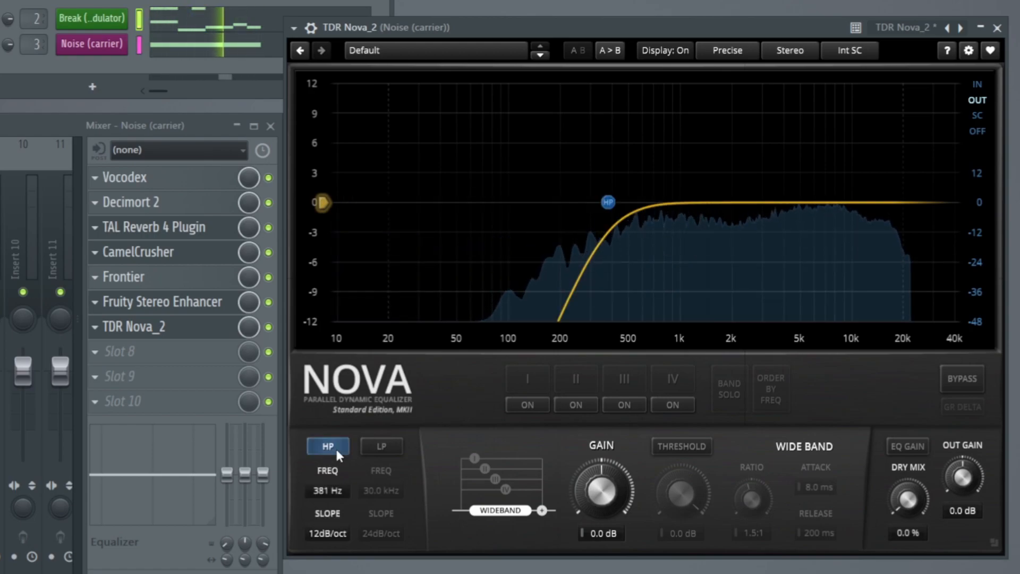
pyautogui.click(335, 448)
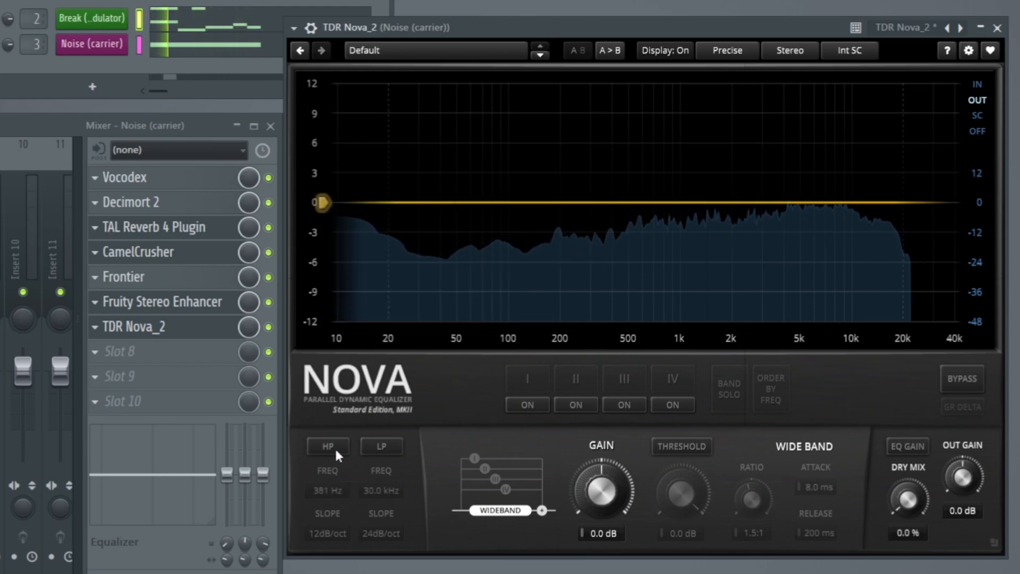
pyautogui.click(335, 447)
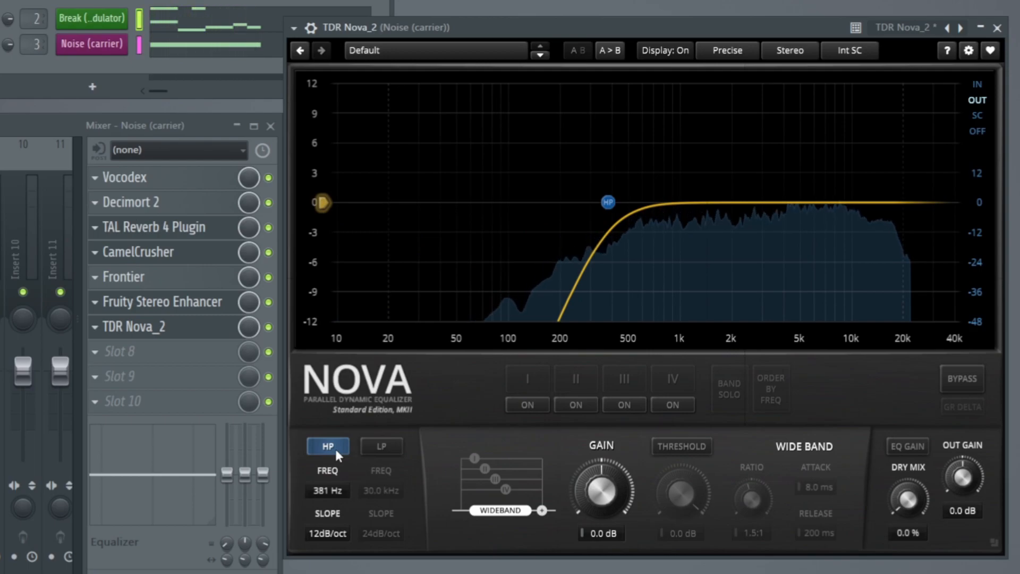
pyautogui.press('space')
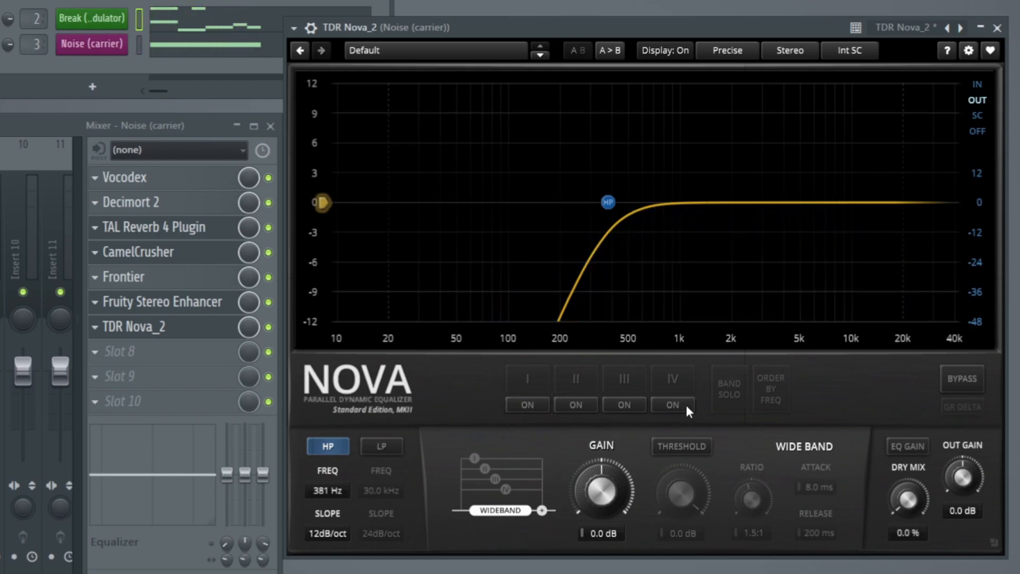
# Step: Enable Nova's band IV with a 2.5 dB boost at 14.2 kHz, Q 1.49, and compare playback with and without it
pyautogui.click(687, 406)
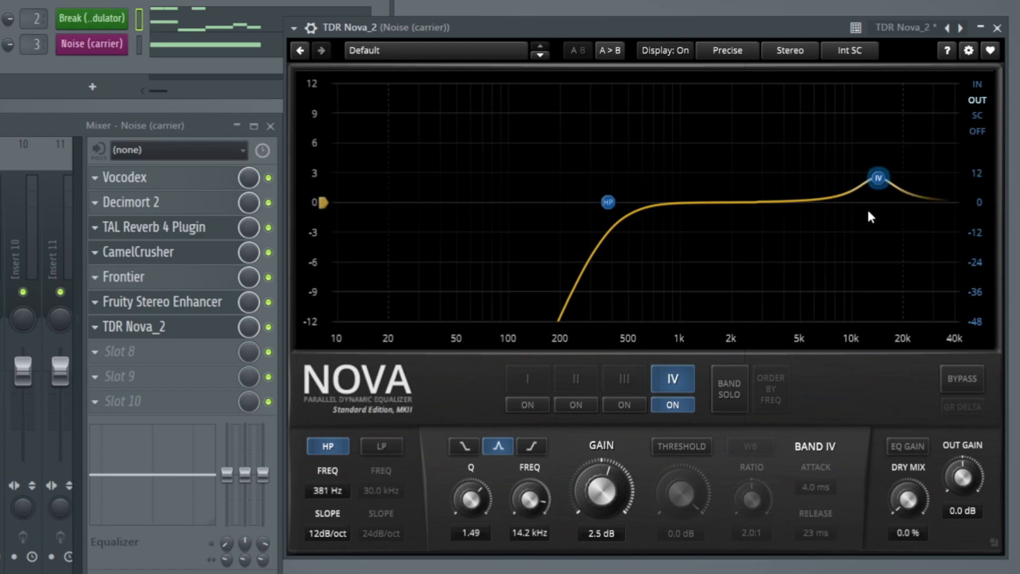
pyautogui.press('space')
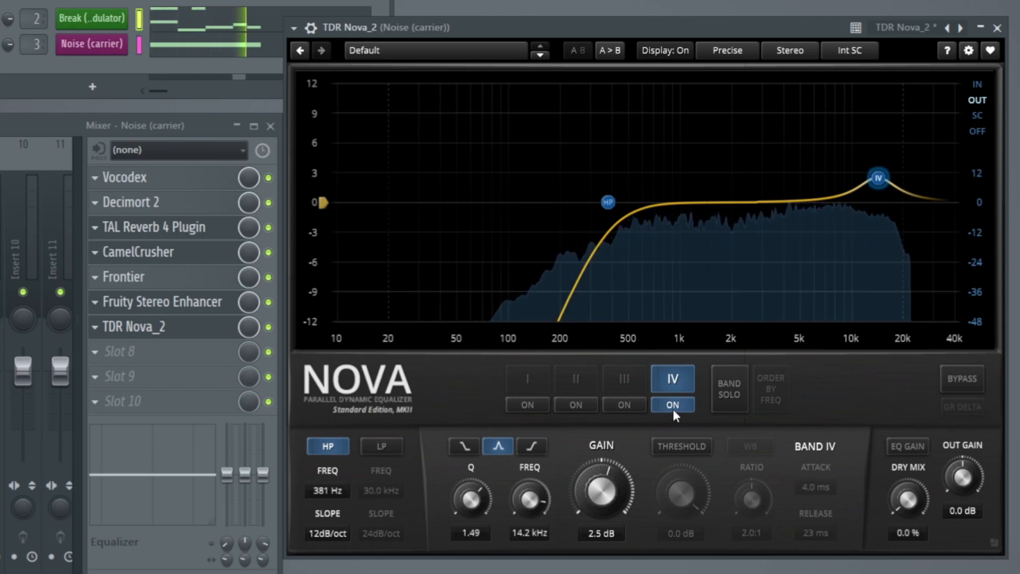
pyautogui.click(672, 407)
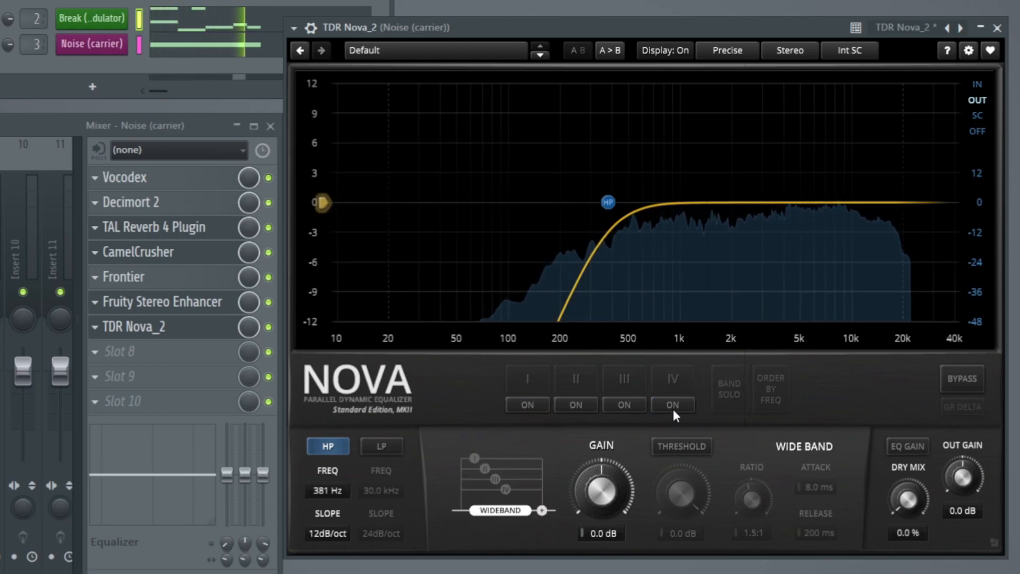
pyautogui.click(672, 409)
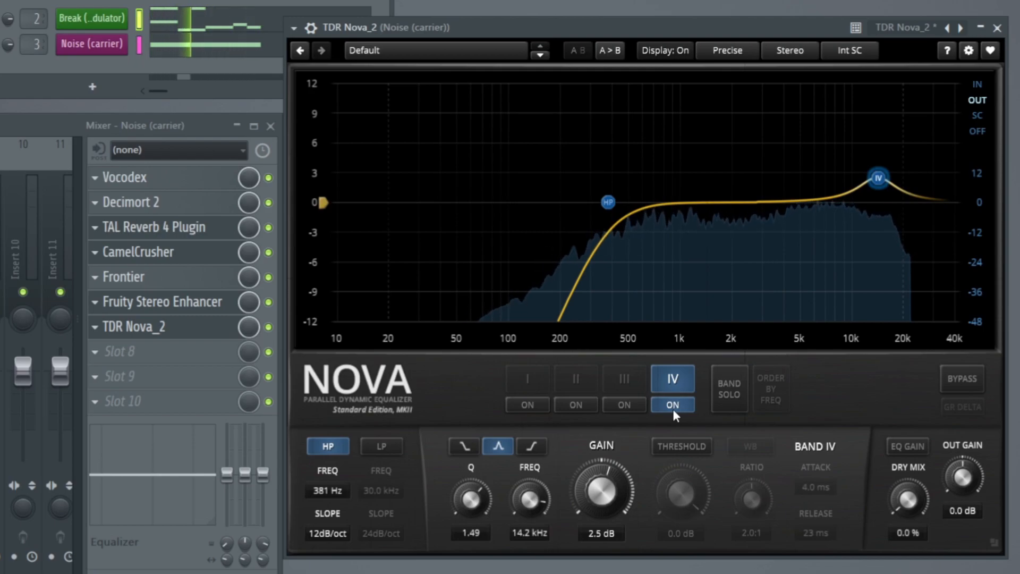
pyautogui.click(673, 409)
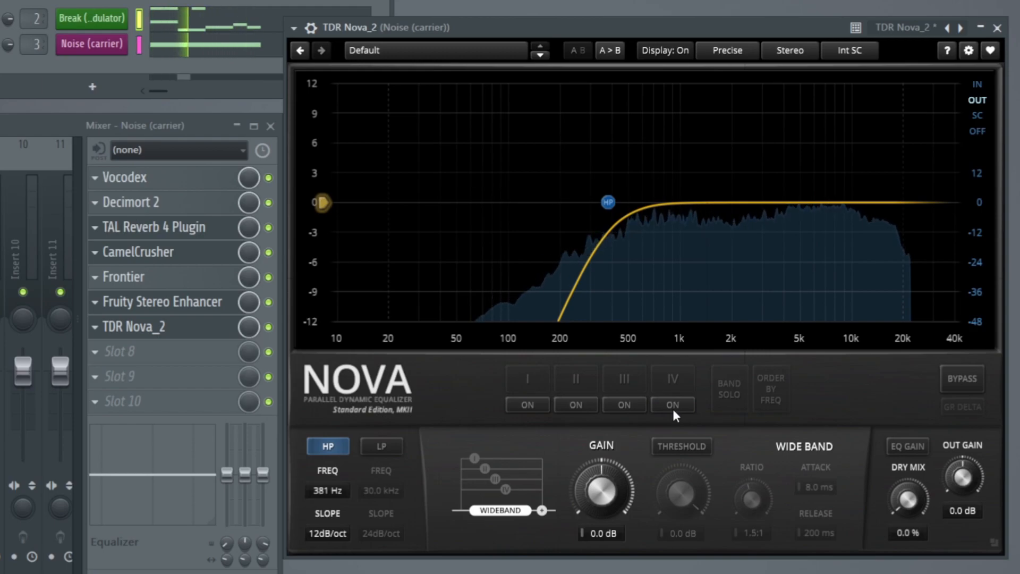
pyautogui.click(672, 408)
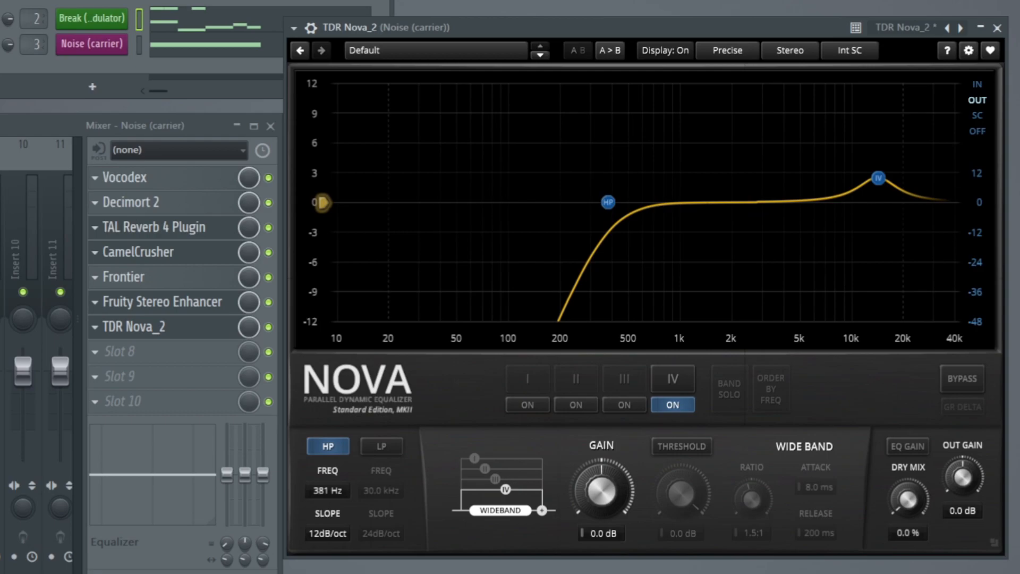
# Step: Enable Nova's band I with a -6.5 dB cut at 1311 Hz, Q 2.80, and compare playback with and without it
pyautogui.click(535, 406)
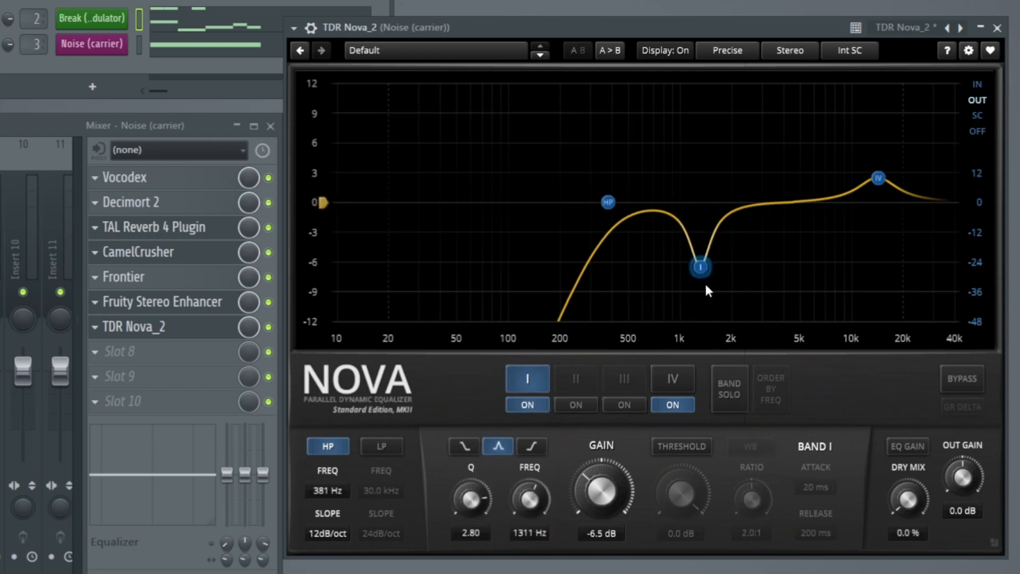
pyautogui.press('space')
pyautogui.click(529, 408)
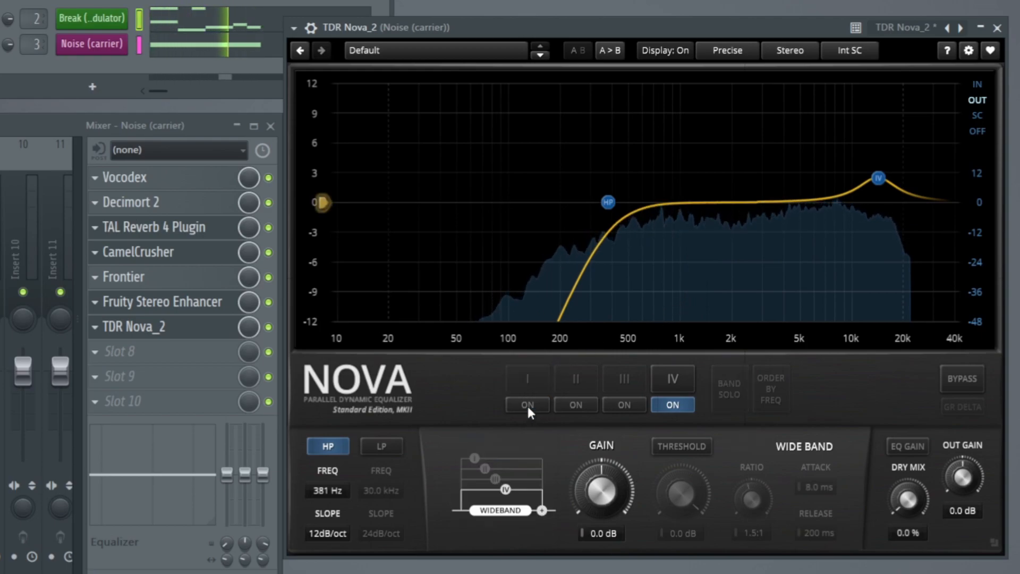
pyautogui.click(527, 405)
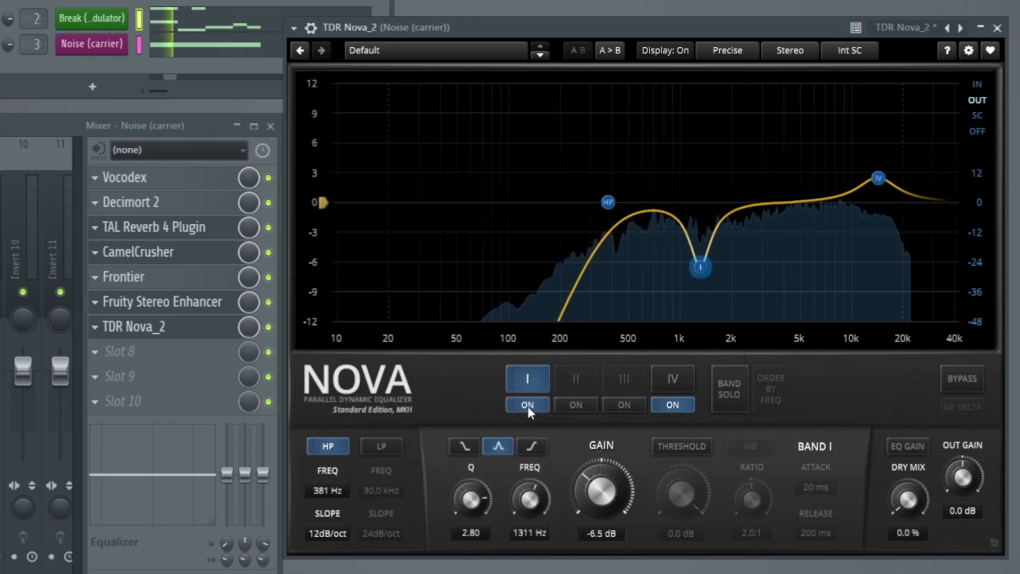
pyautogui.click(528, 406)
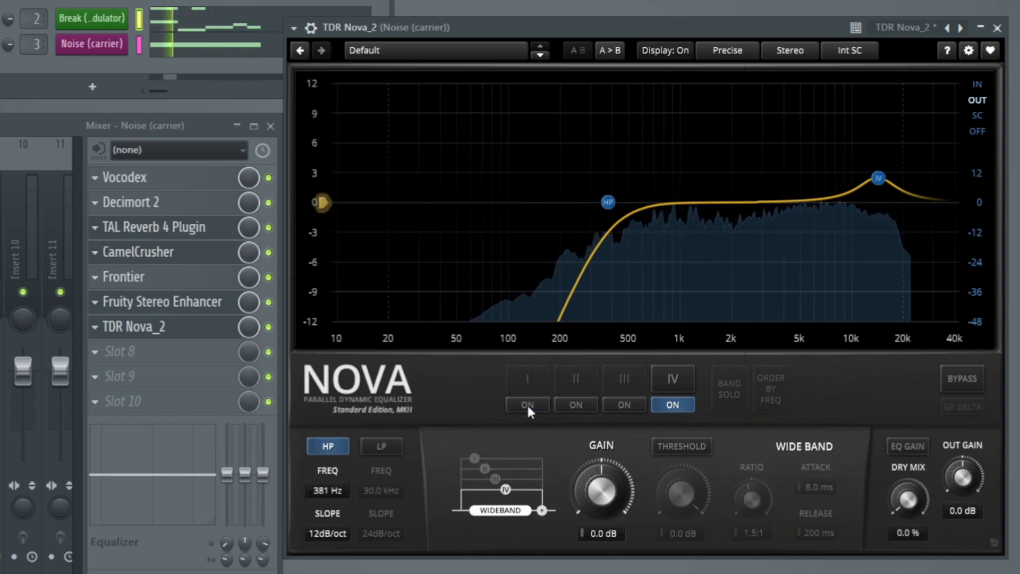
pyautogui.click(528, 405)
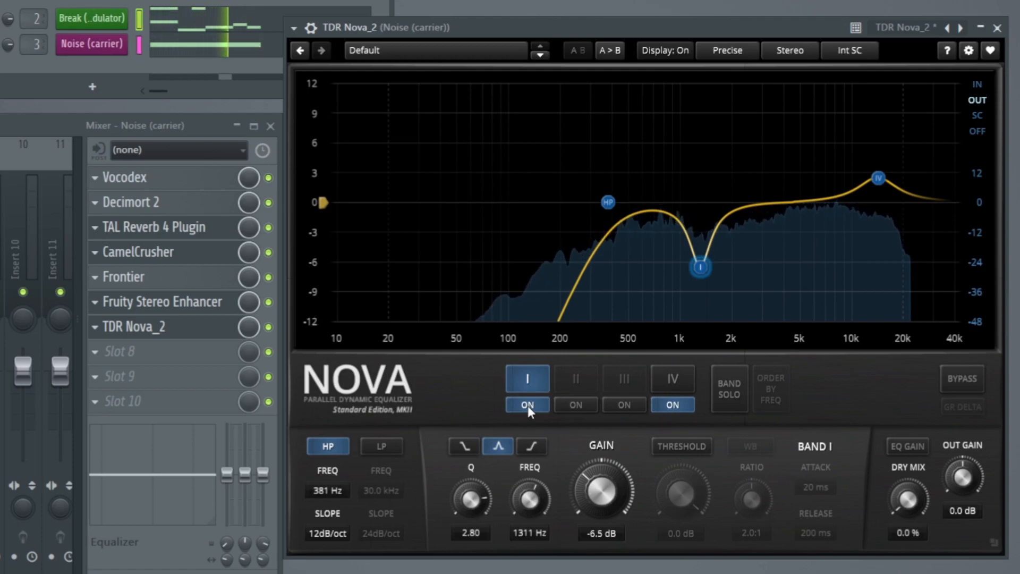
# Step: Enable Nova's band II (2.9 dB at 4.1 kHz) and band III (-5.2 dB at 7.1 kHz), and audition playback with band III switched off and on
pyautogui.click(585, 402)
pyautogui.click(630, 405)
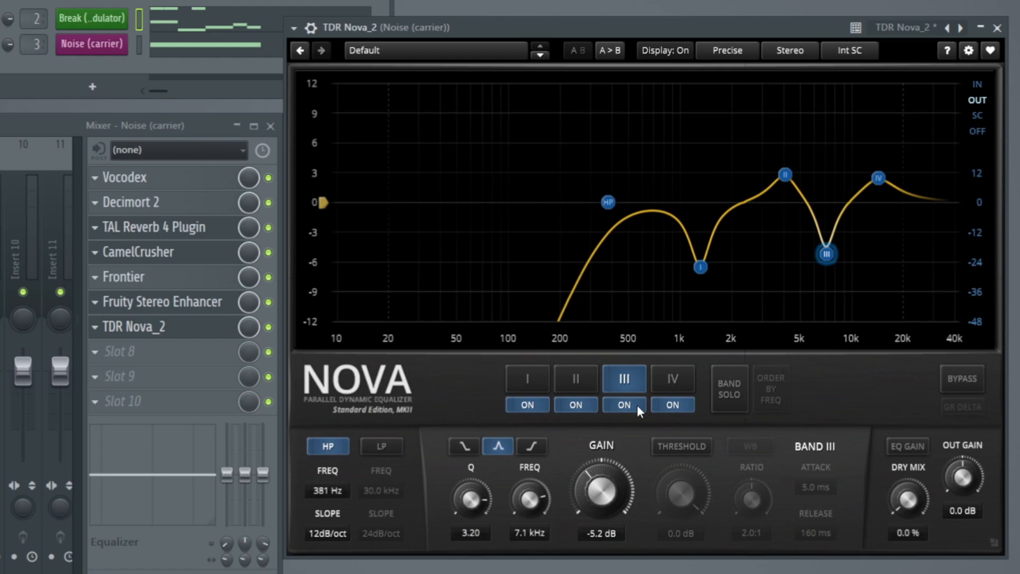
pyautogui.press('space')
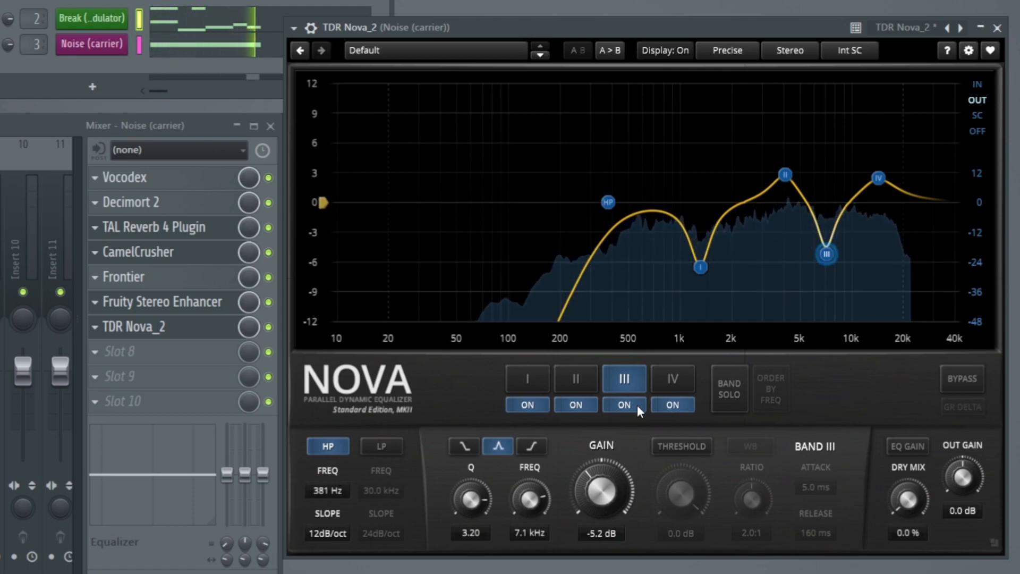
pyautogui.click(615, 403)
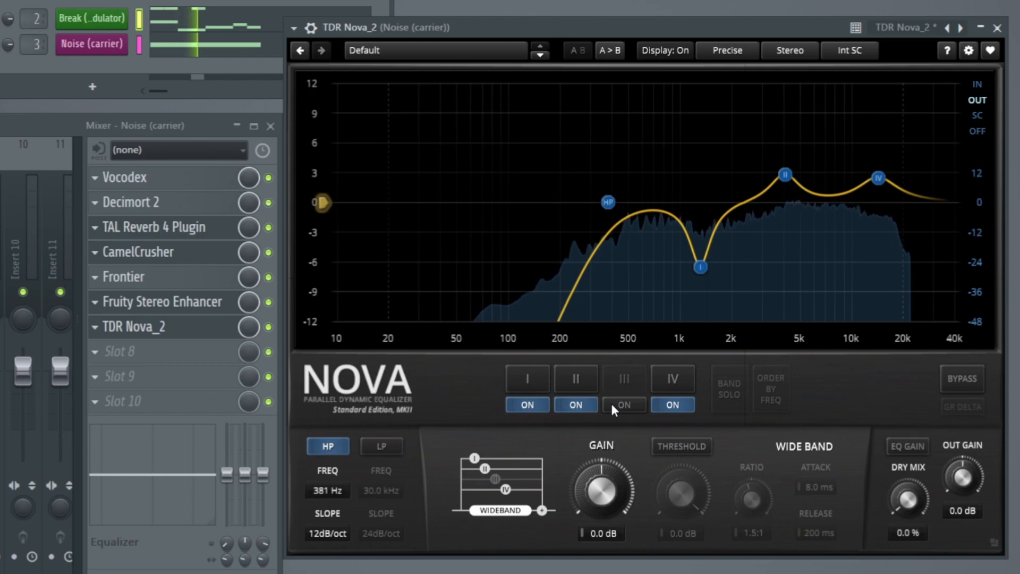
pyautogui.click(611, 403)
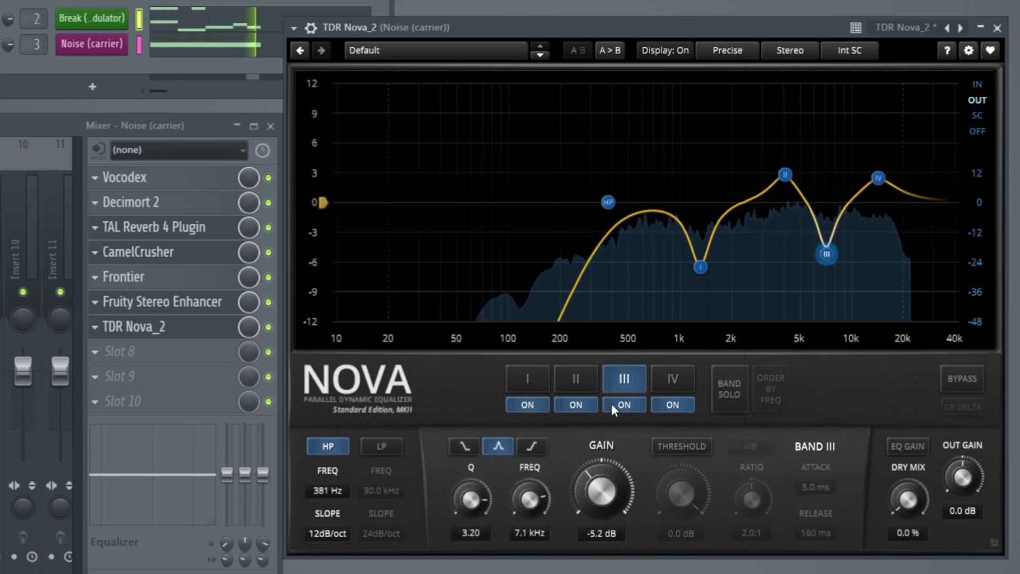
# Step: Compare playback with Nova's band II off and on, and with the whole equalizer bypassed, leaving everything enabled
pyautogui.click(574, 405)
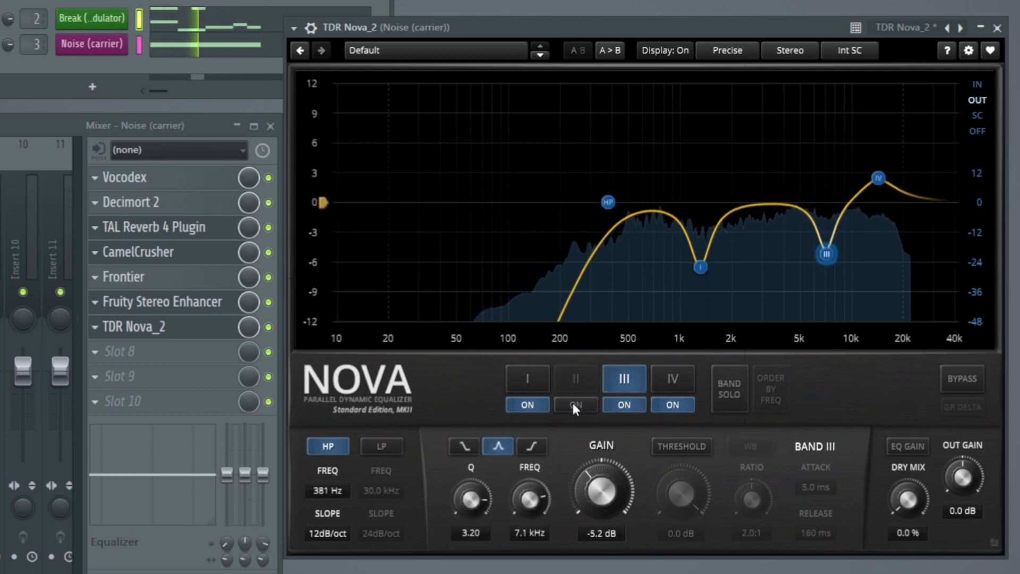
pyautogui.click(573, 402)
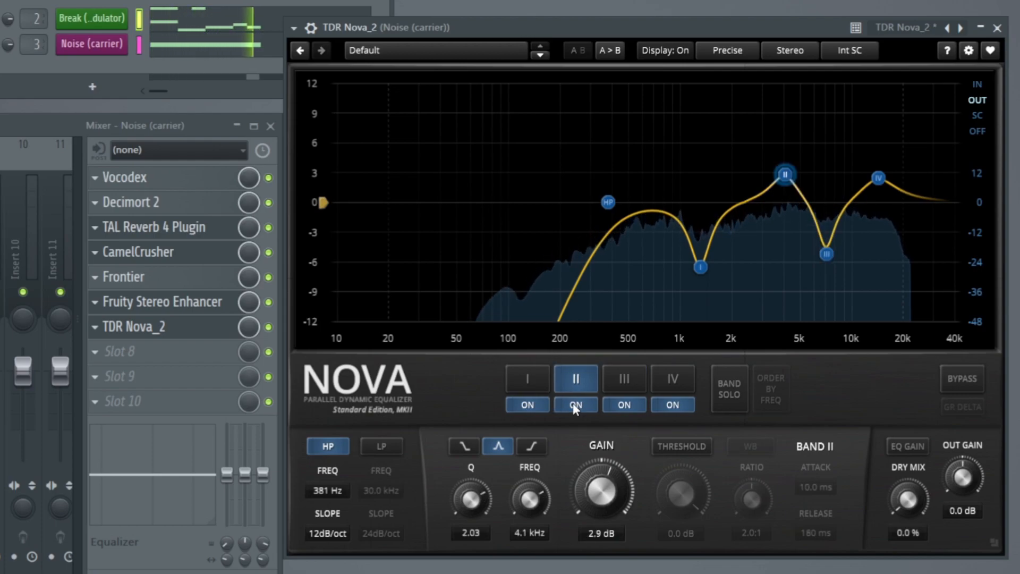
pyautogui.click(560, 404)
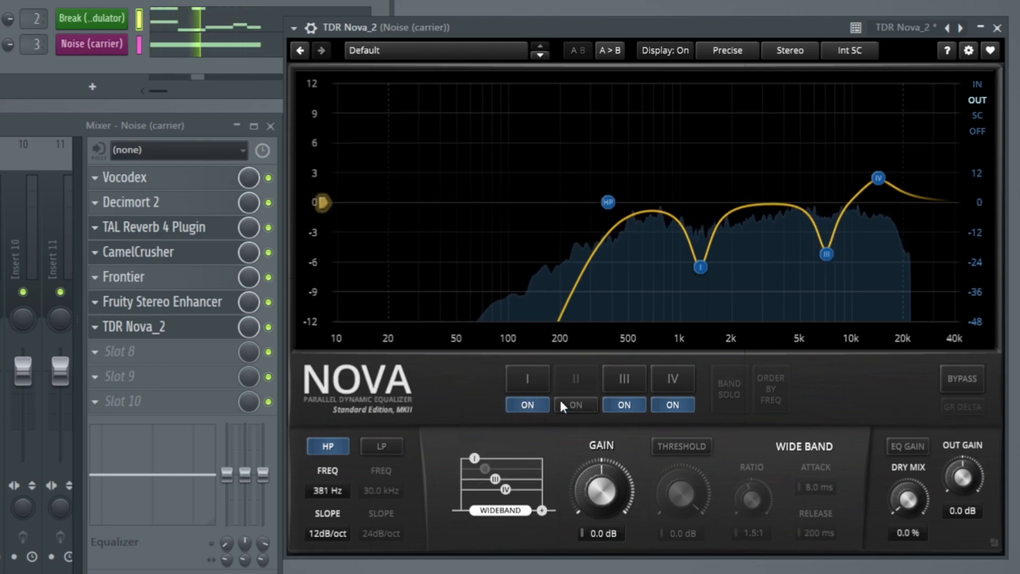
pyautogui.click(561, 404)
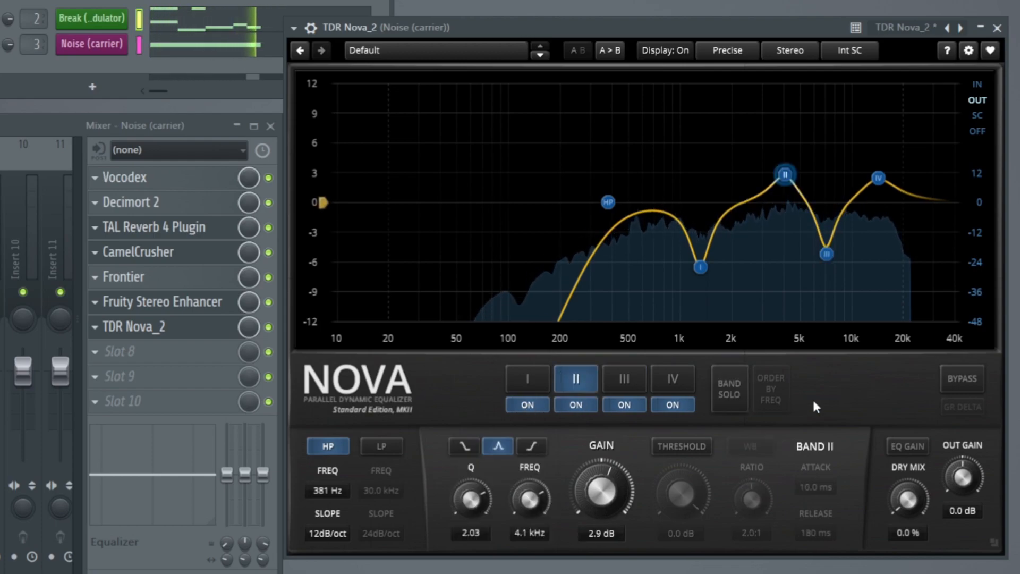
pyautogui.click(973, 379)
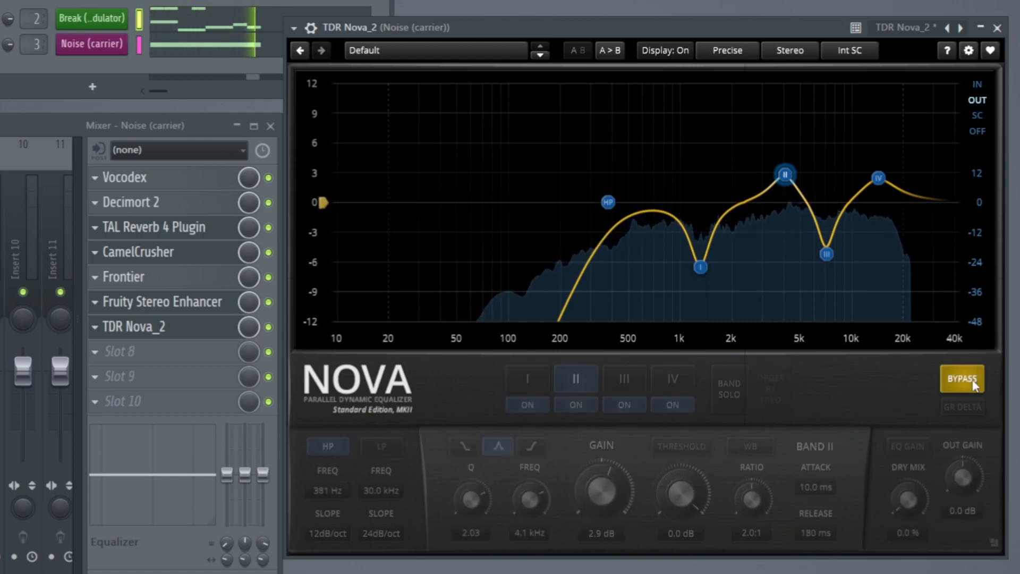
pyautogui.click(974, 385)
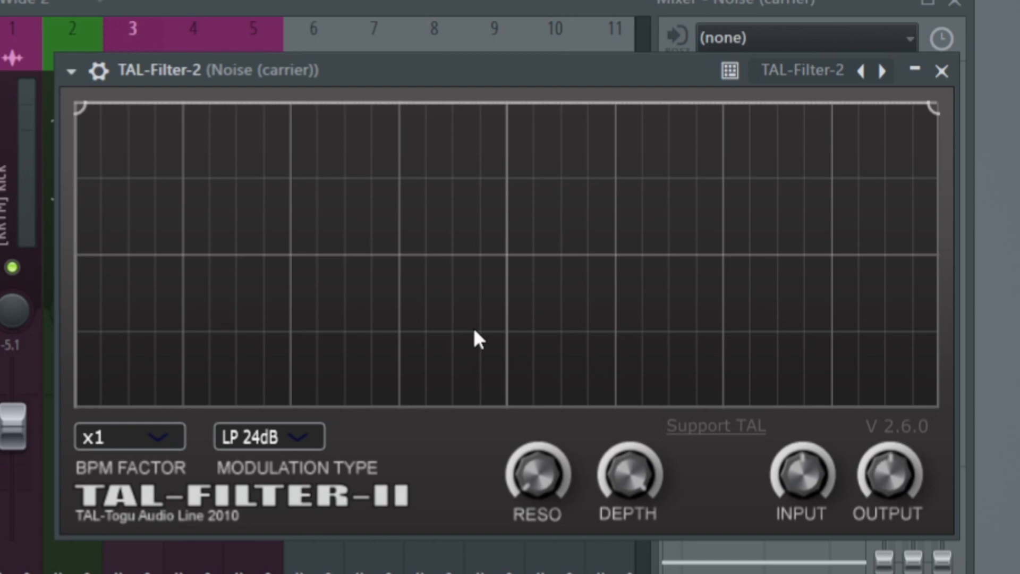
# Step: Set TAL-Filter-2's BPM factor to x16 and its modulation type to Volume
pyautogui.click(335, 472)
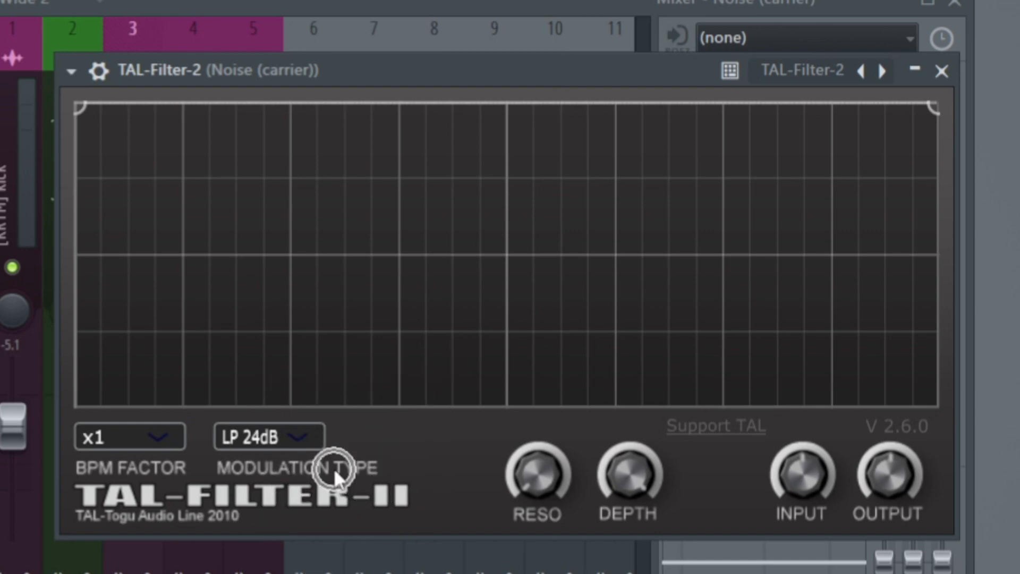
pyautogui.click(157, 437)
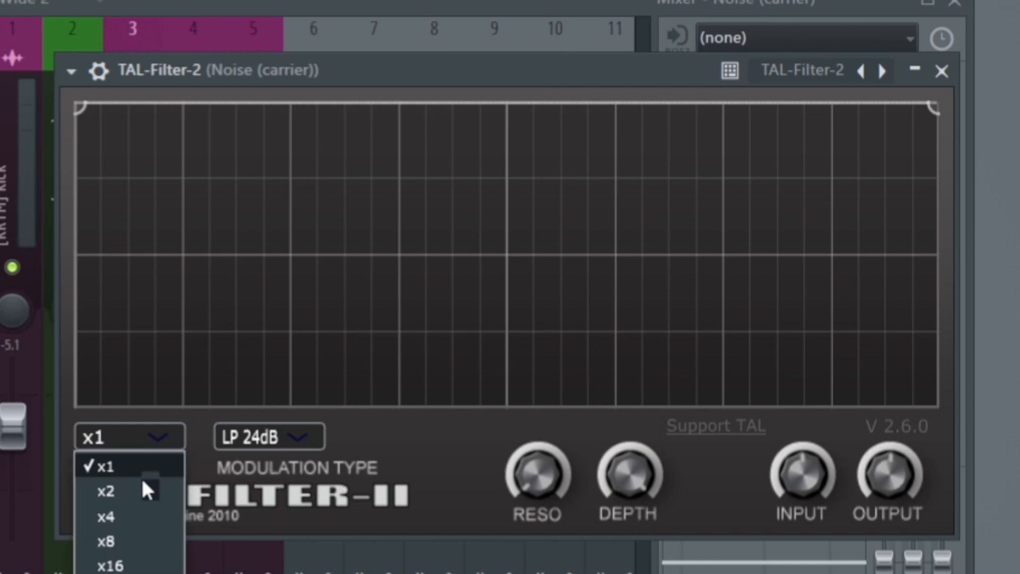
pyautogui.click(145, 564)
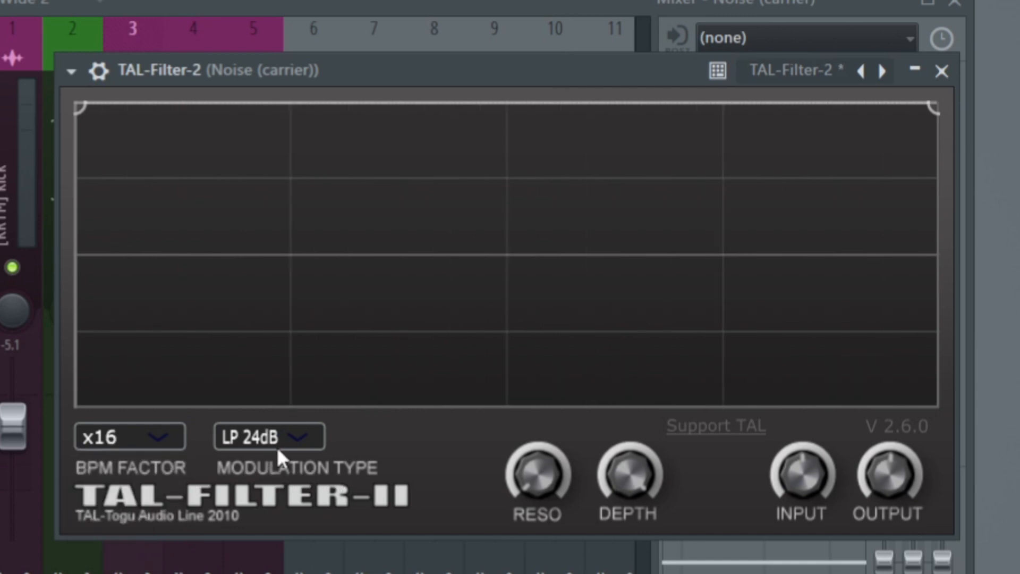
pyautogui.click(276, 441)
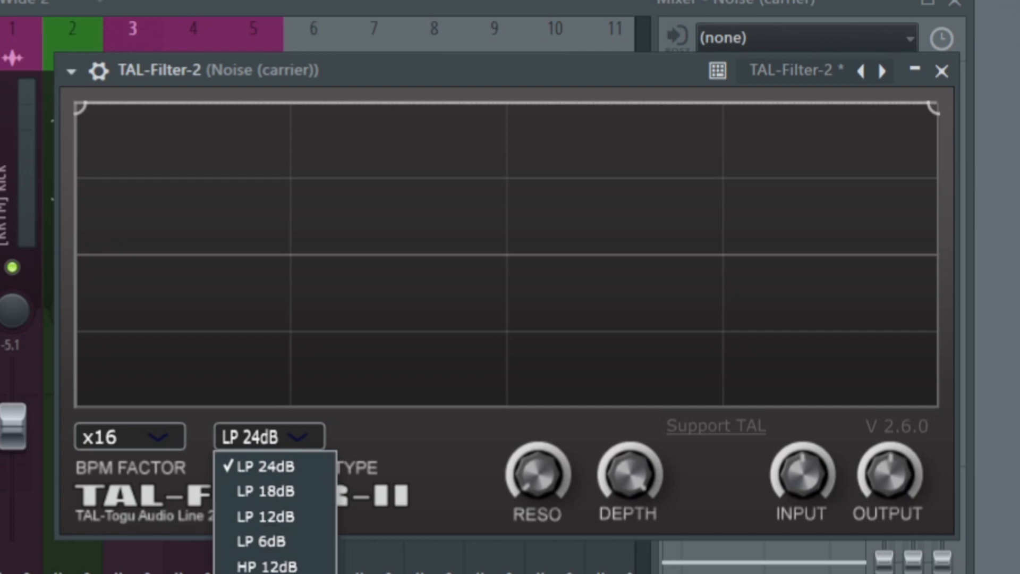
pyautogui.click(271, 572)
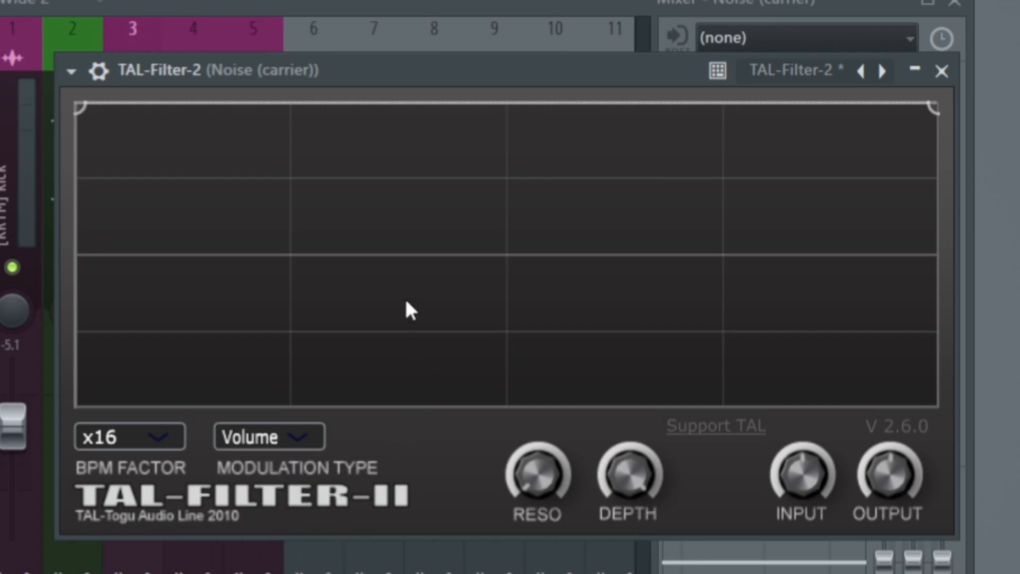
# Step: Shape TAL-Filter-2's volume curve to start at zero and rise through a midpoint at about three-quarters height to full level
pyautogui.moveTo(241, 239); pyautogui.dragTo(74, 407)
pyautogui.moveTo(335, 266); pyautogui.dragTo(590, 47)
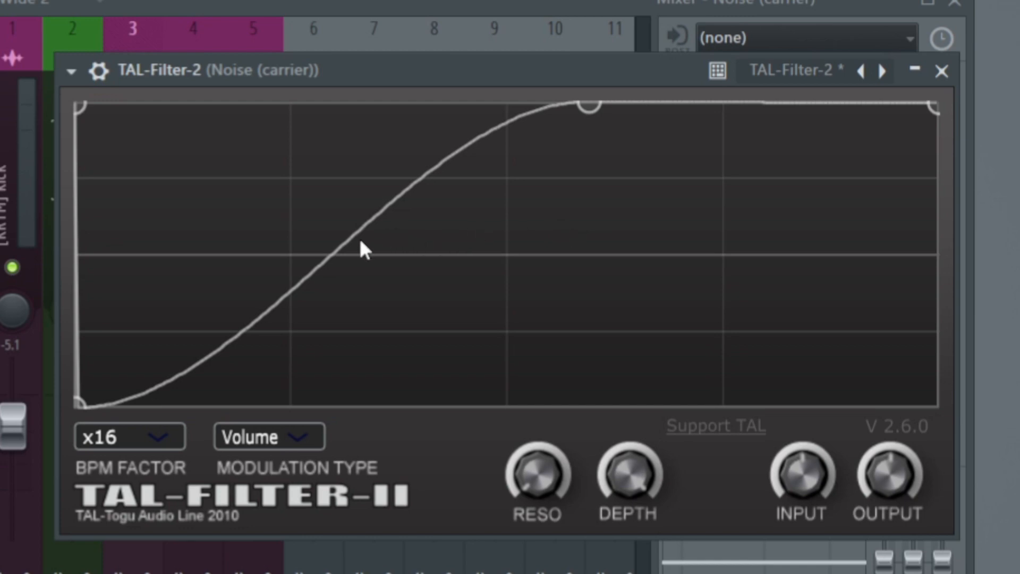
pyautogui.moveTo(356, 253); pyautogui.dragTo(350, 172)
pyautogui.moveTo(587, 112); pyautogui.dragTo(735, 104)
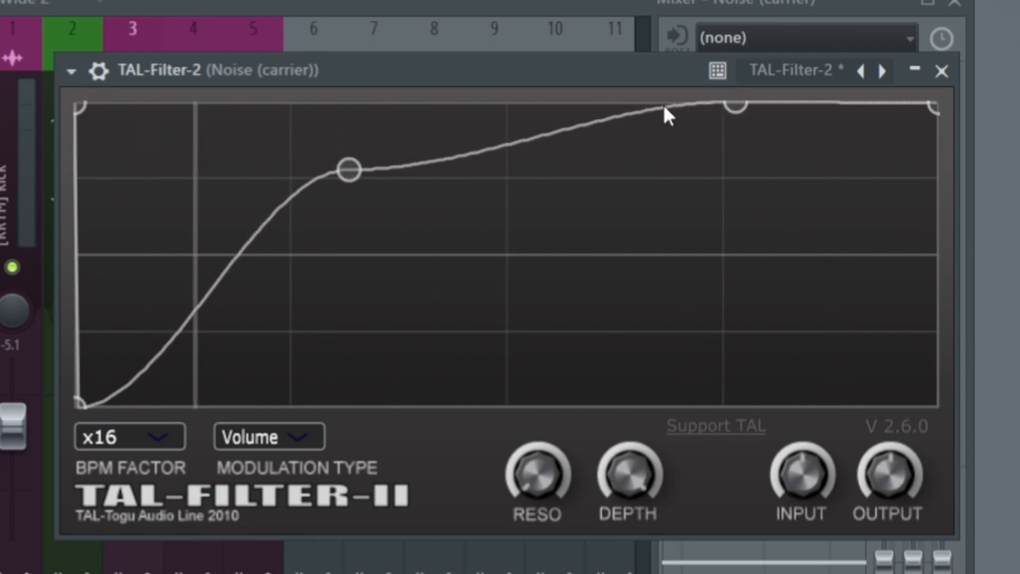
pyautogui.moveTo(363, 169); pyautogui.dragTo(402, 184)
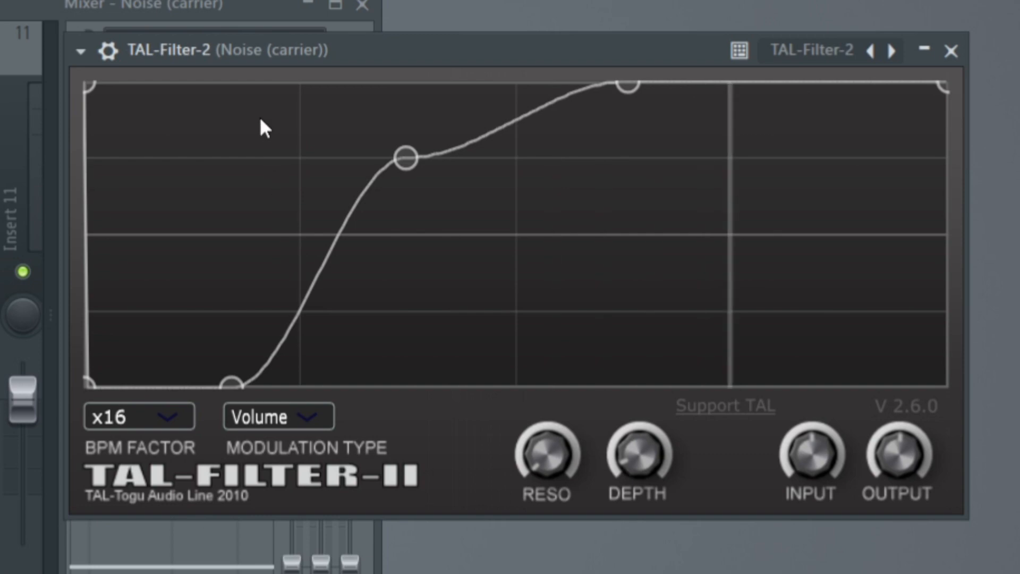
# Step: Reposition the TAL-Filter-2 and mixer windows, and compare playback with TAL-Filter-2 bypassed and enabled, leaving it enabled
pyautogui.moveTo(184, 52); pyautogui.dragTo(357, 35)
pyautogui.moveTo(72, 2); pyautogui.dragTo(119, 2)
pyautogui.click(406, 368)
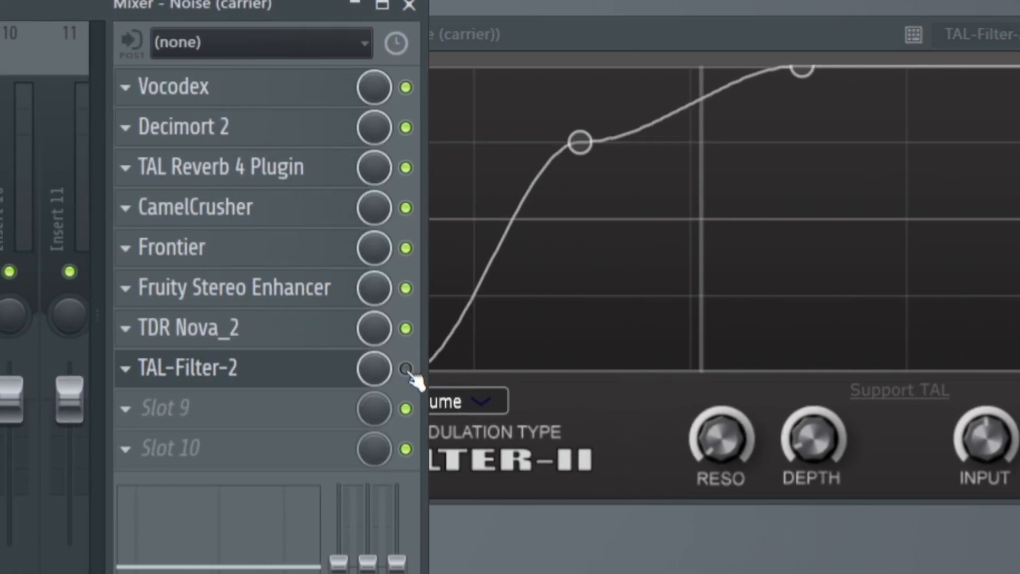
pyautogui.click(406, 368)
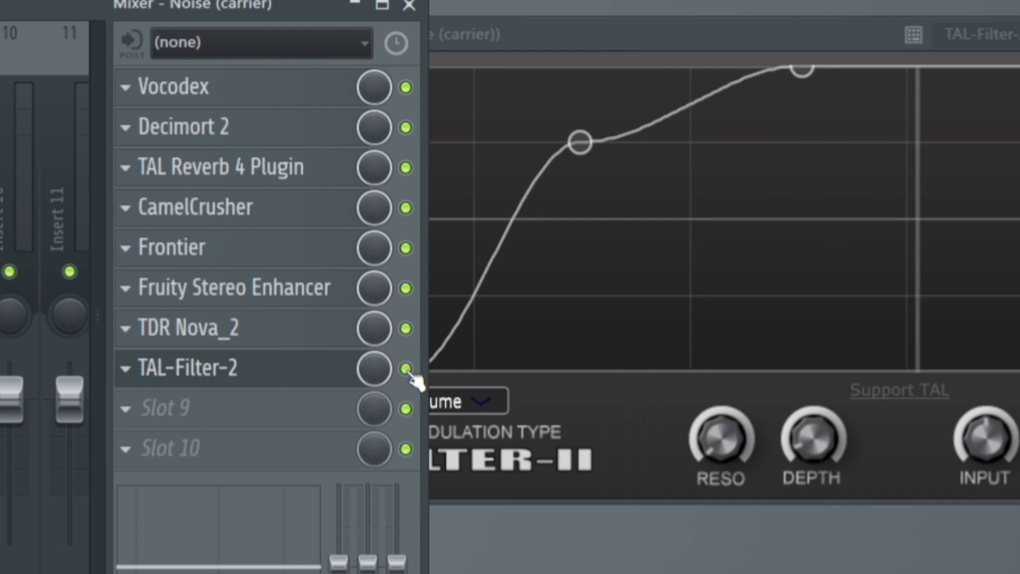